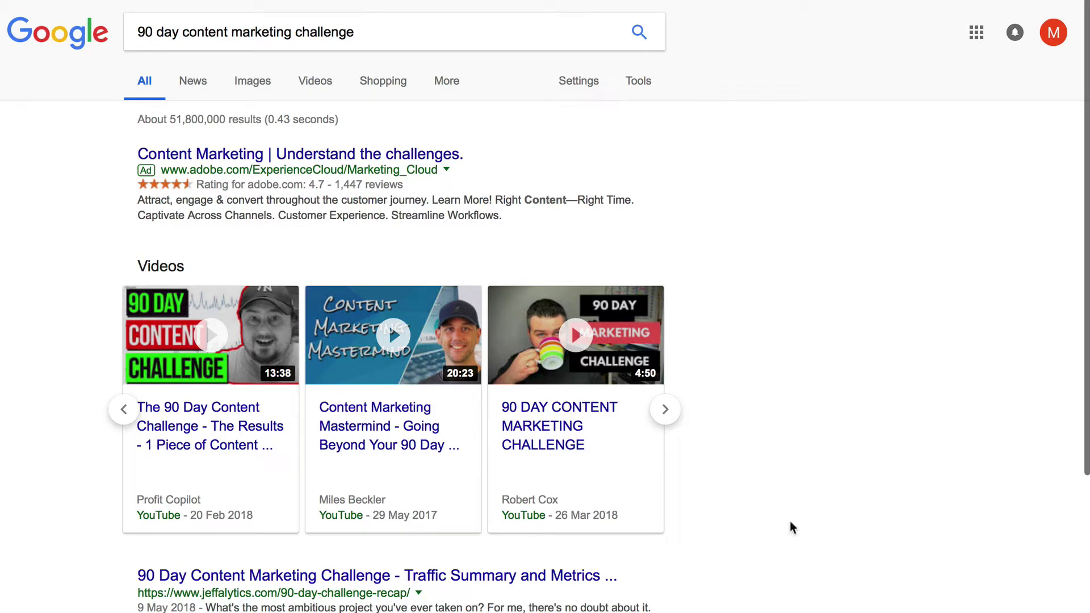
- Look through the search results for the 90 day content marketing challenge and highlight the Profit Copilot page's URL
scroll(545, 307, down, 6)
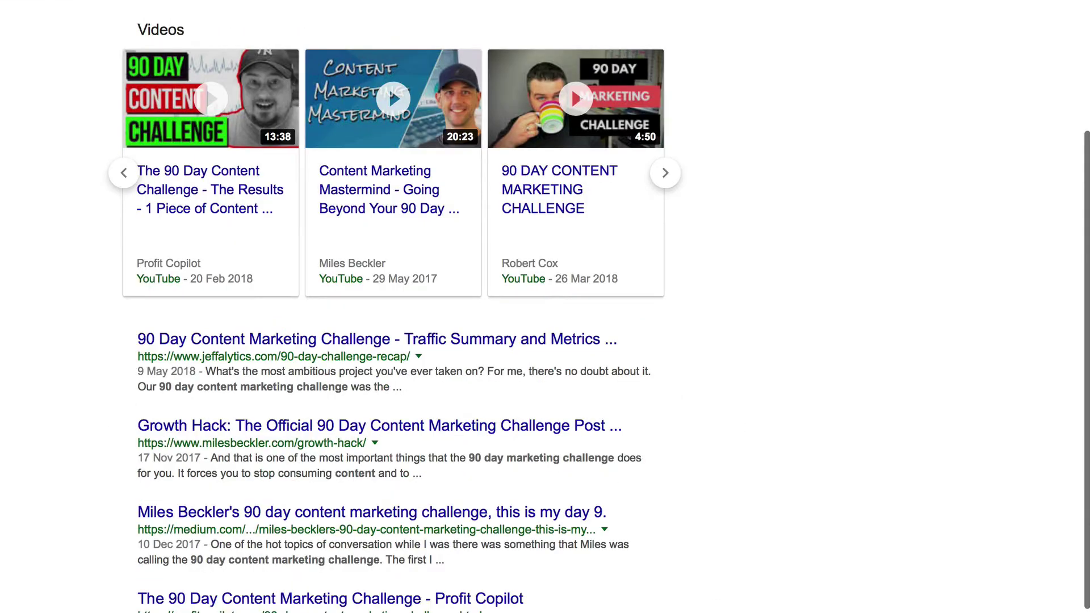
scroll(397, 306, down, 2)
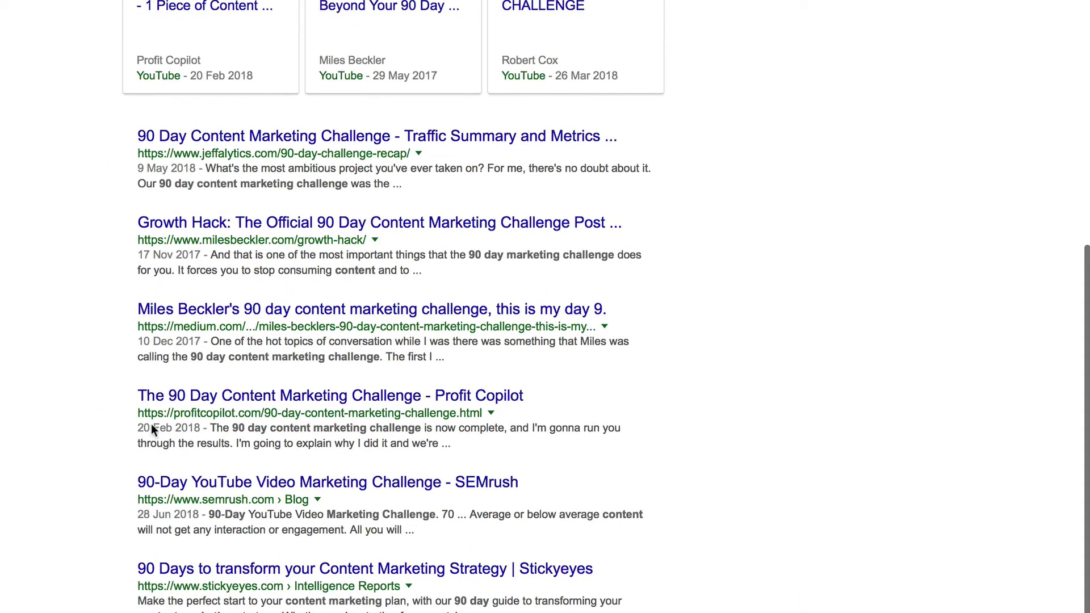
drag(138, 413, 485, 413)
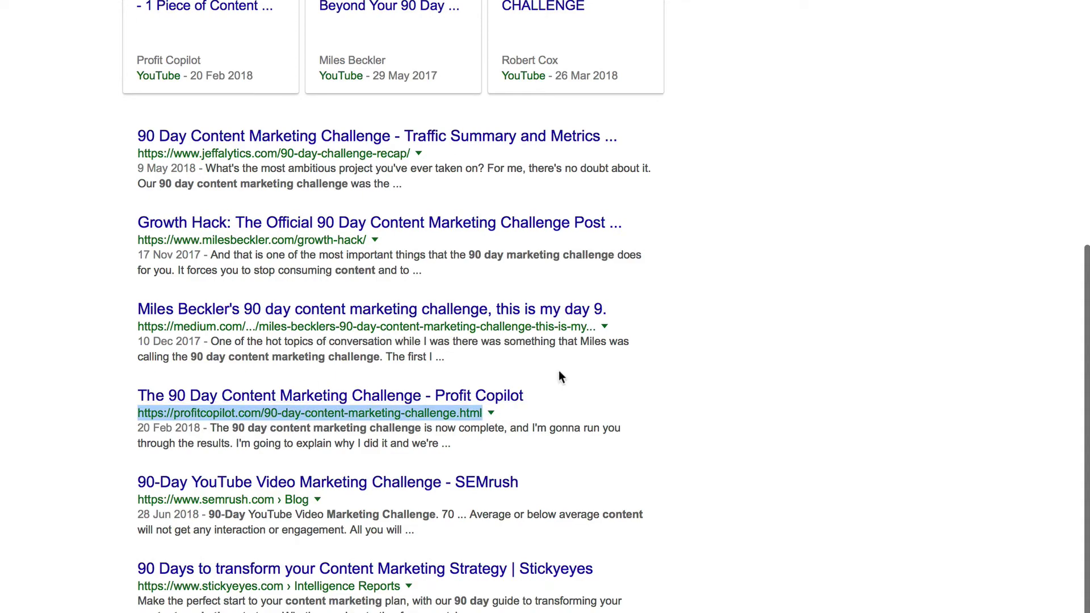
click(753, 415)
scroll(812, 367, up, 10)
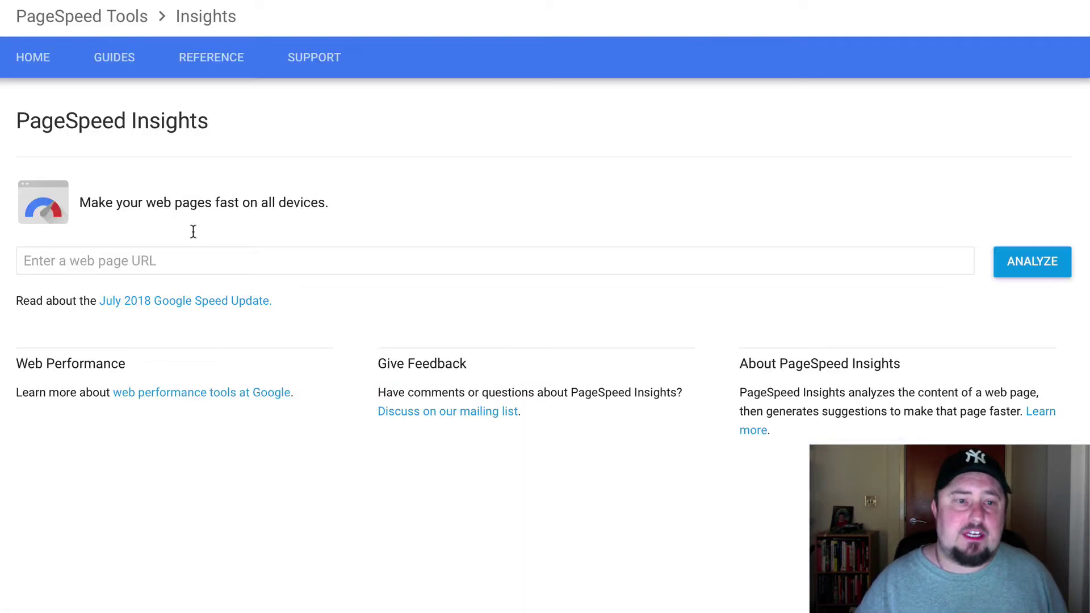
- Switch to PageSpeed Insights and analyze the web page marketingoracle.com
click(227, 258)
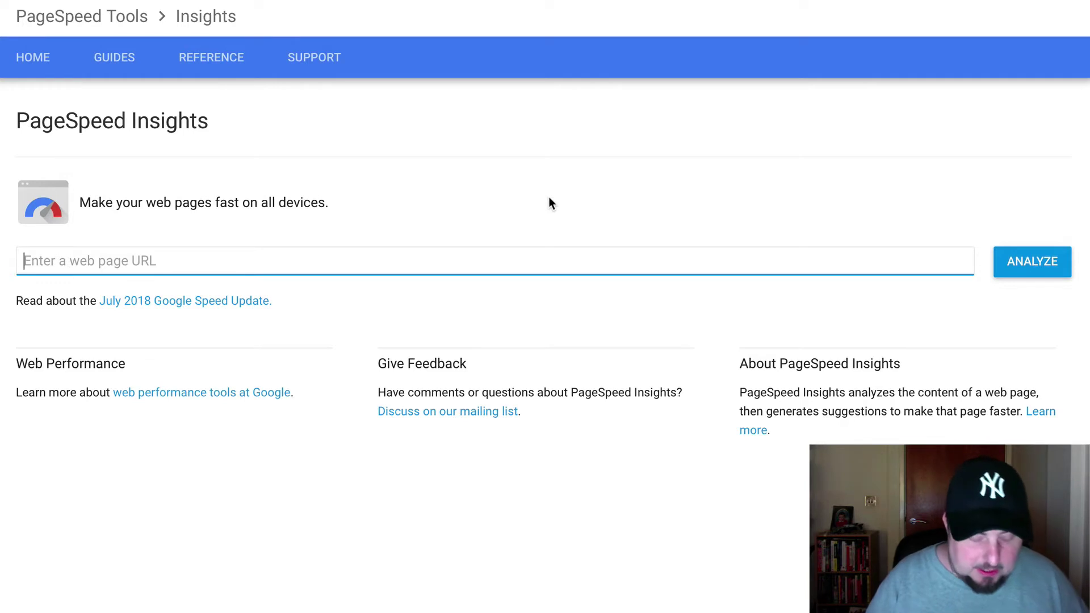
text(ma)
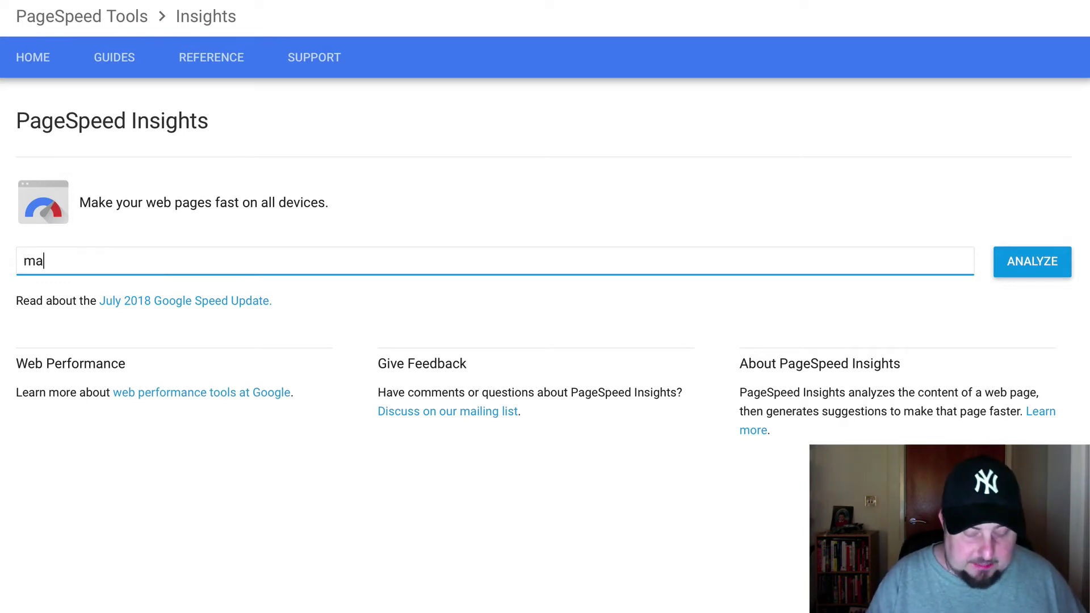
text(rketing or)
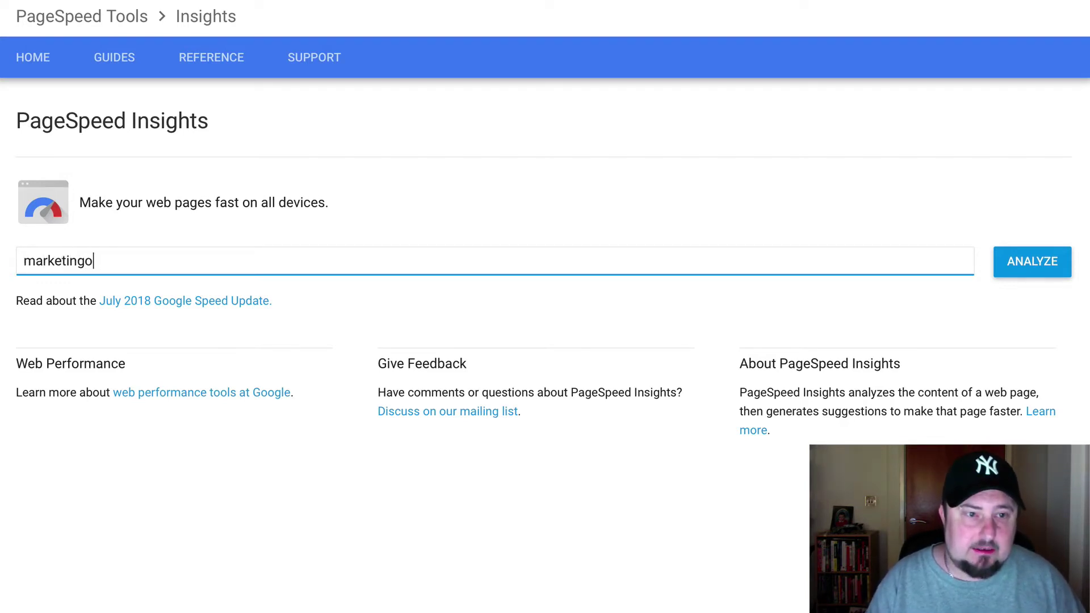
text(acle.com)
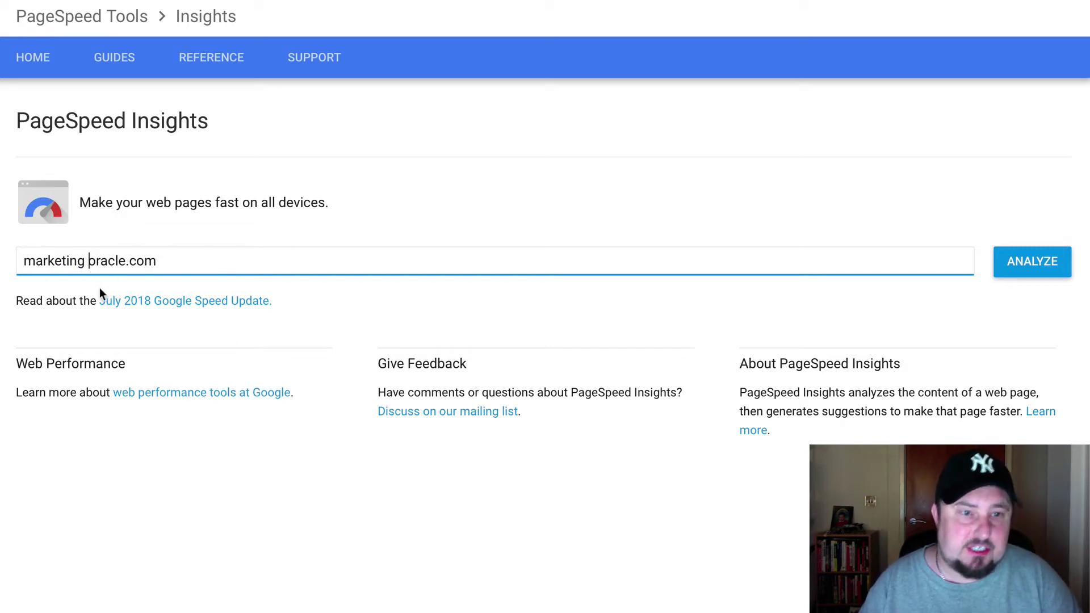
key(BackSpace)
click(333, 513)
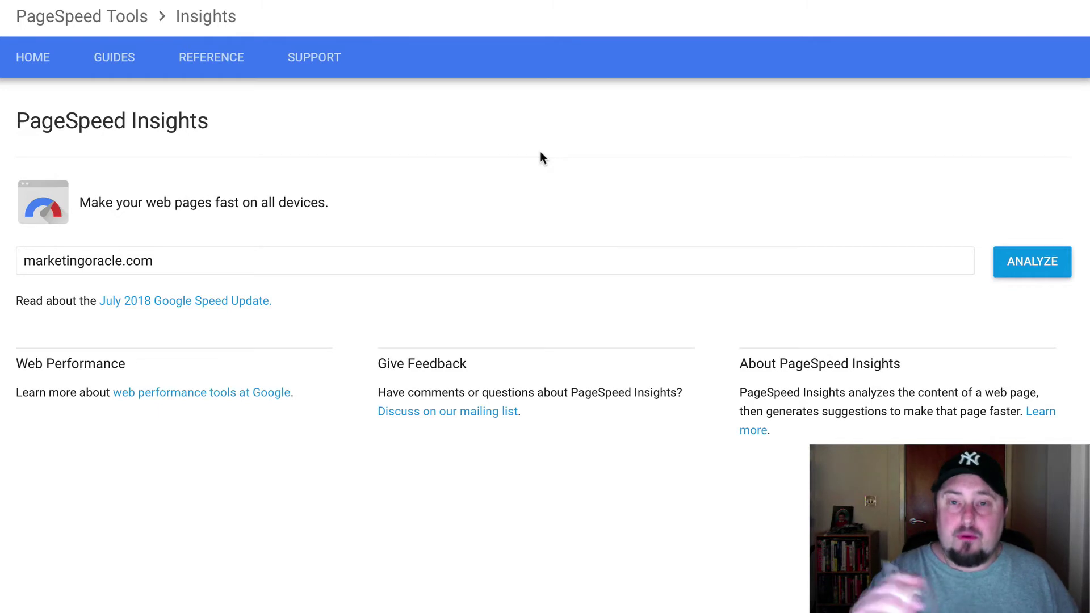
click(1031, 272)
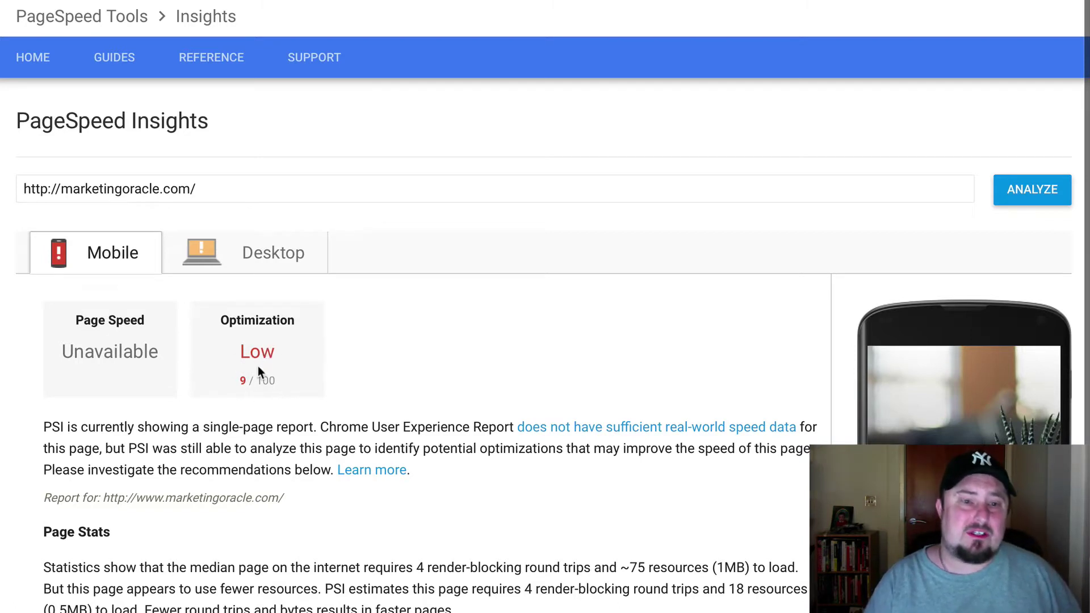
- Compare the Optimization scores in the mobile and desktop reports for marketingoracle.com
drag(244, 355, 252, 386)
click(252, 386)
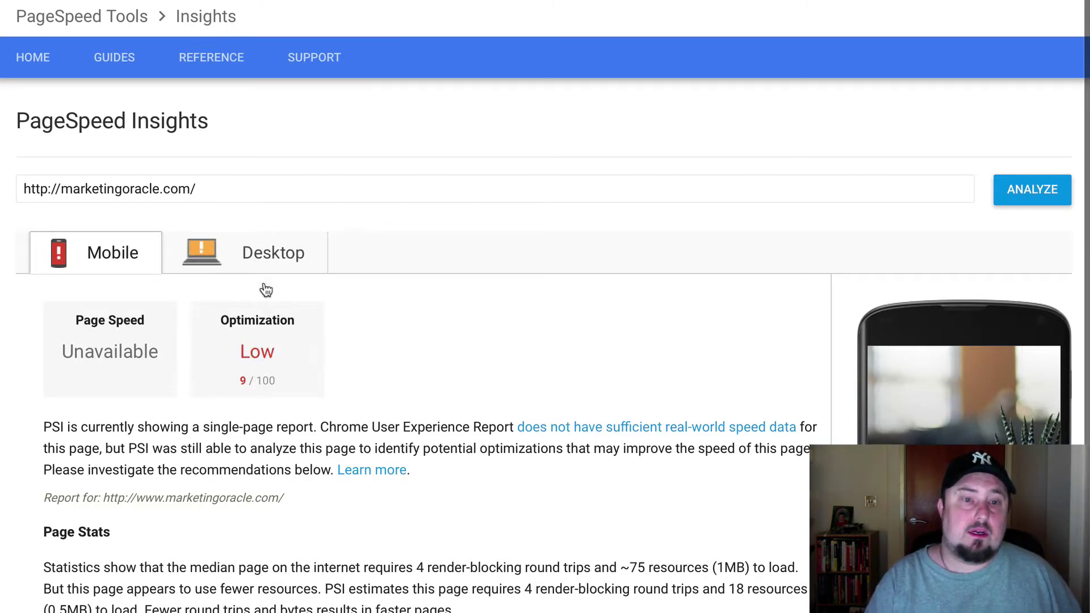
click(287, 266)
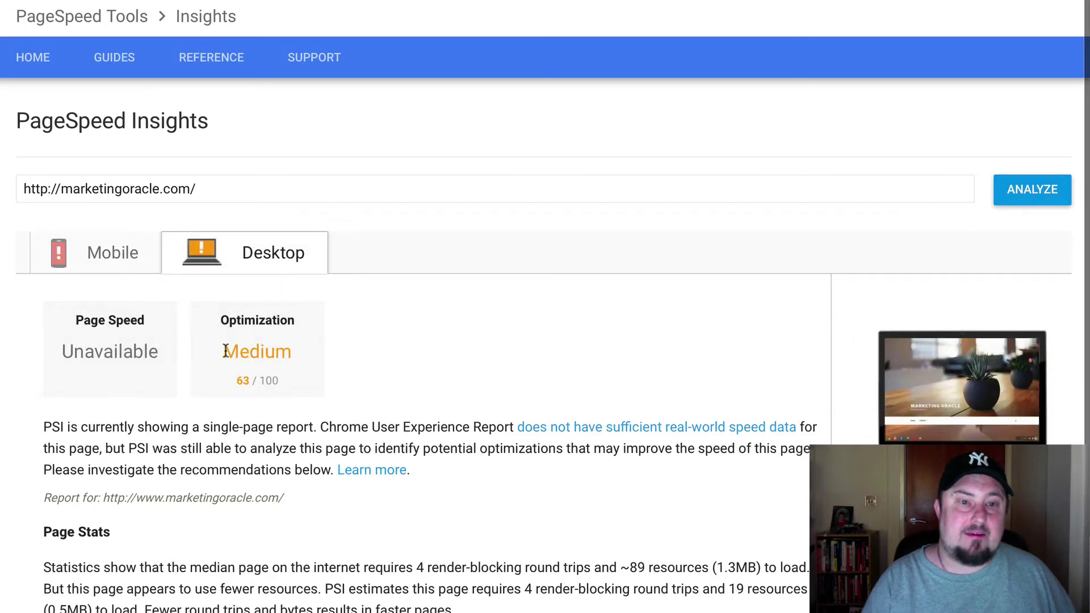
click(156, 262)
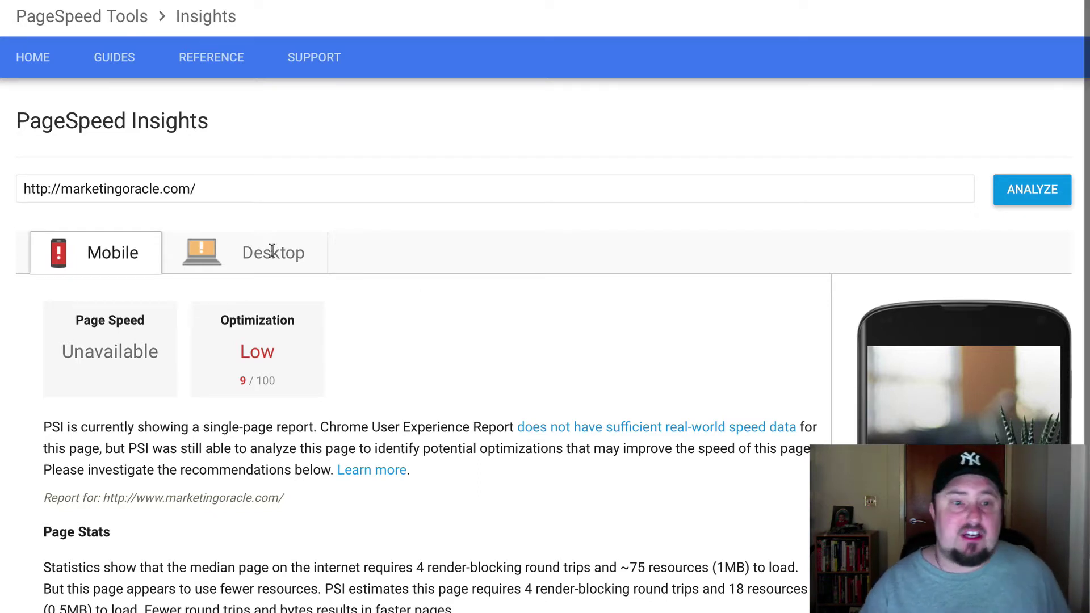
click(241, 267)
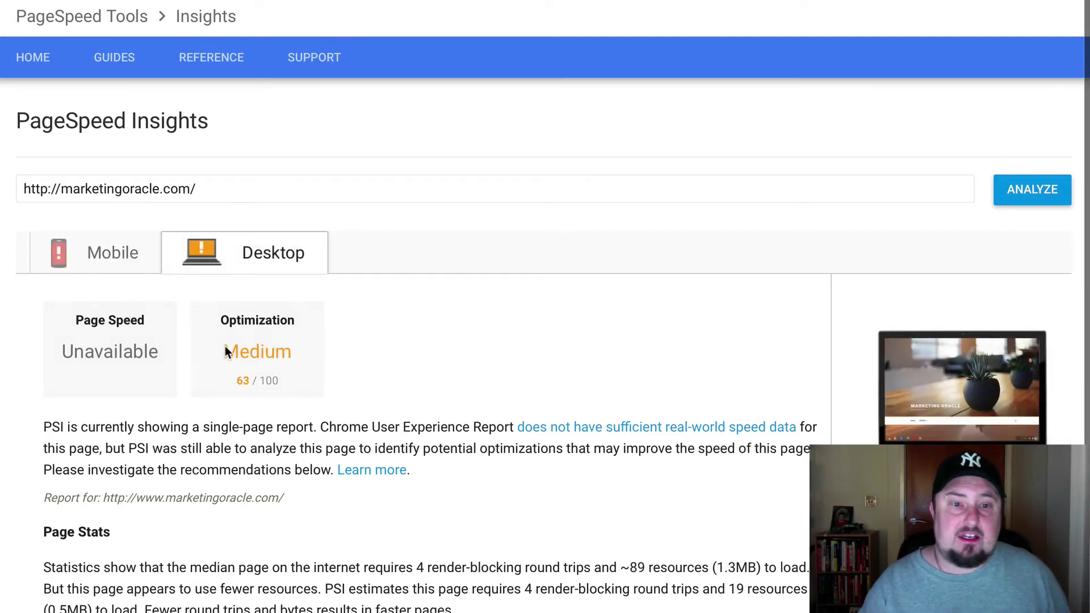
- Examine the mobile report's optimization suggestions, and recheck the Optimization rating in the desktop report
click(113, 253)
scroll(375, 352, down, 3)
scroll(369, 344, down, 2)
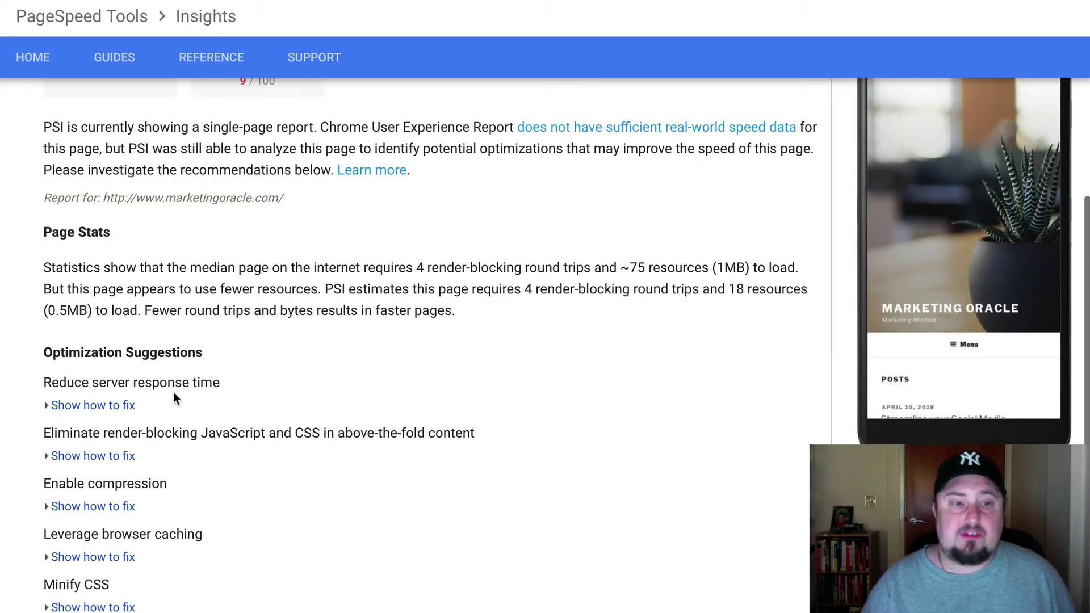
scroll(278, 307, up, 5)
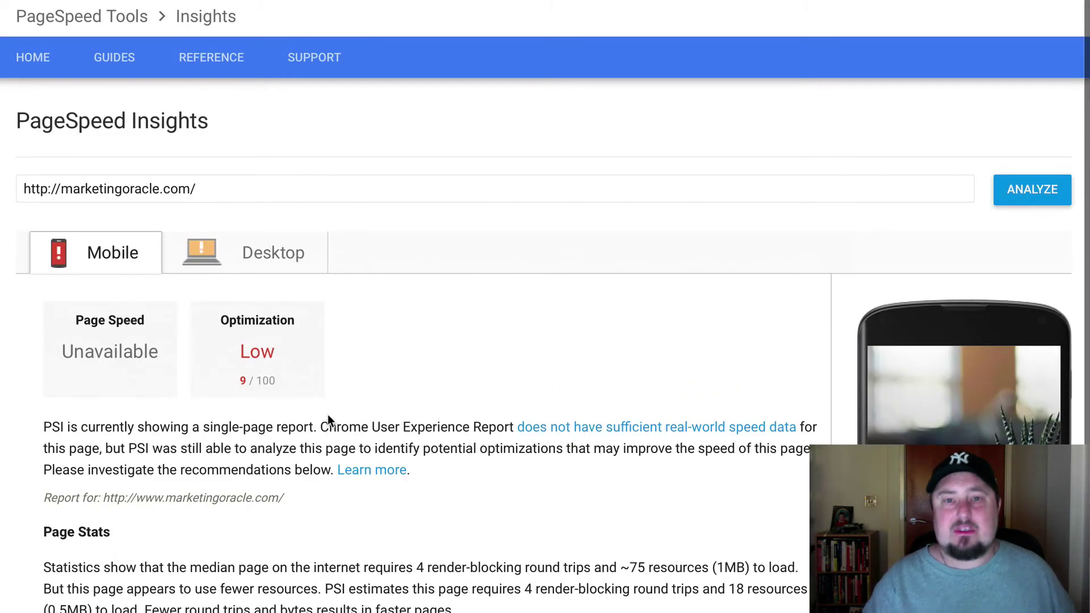
click(284, 258)
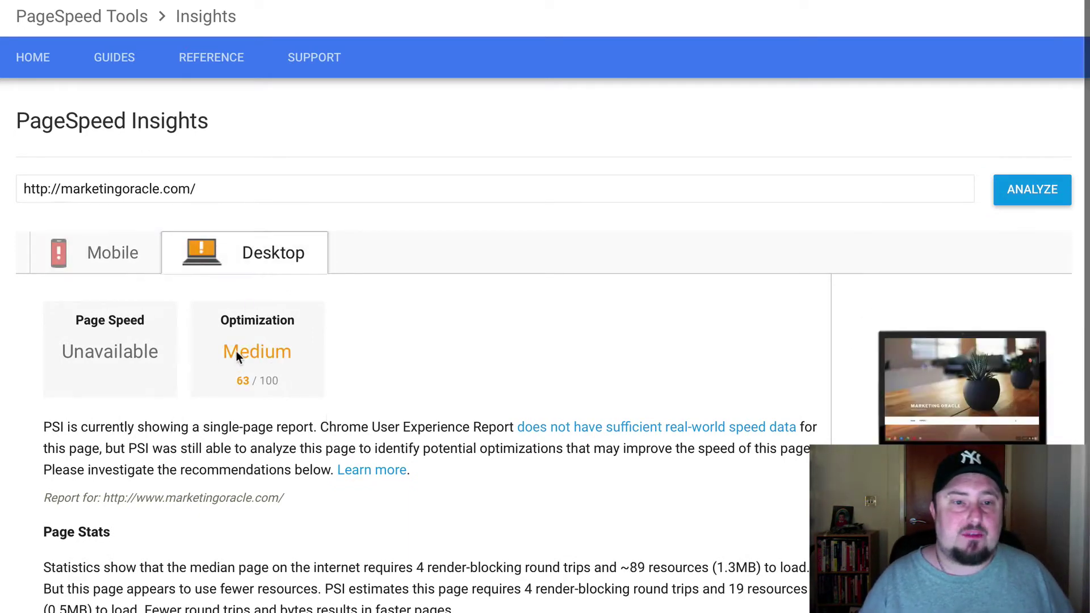
click(112, 269)
drag(61, 189, 278, 191)
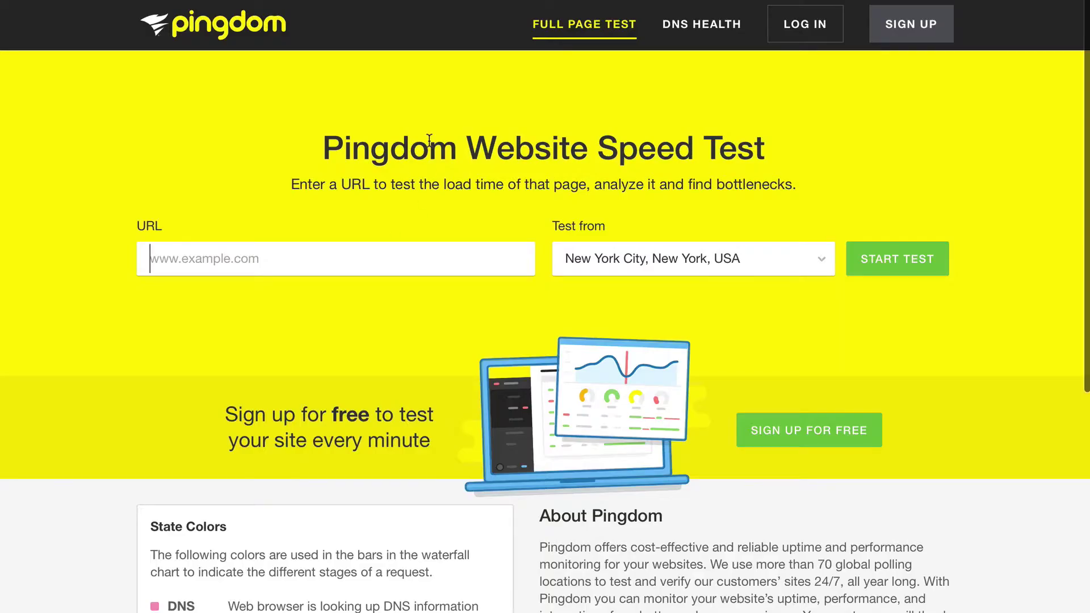
- Switch to the Pingdom Website Speed Test, test marketingoracle.com from New York City, New York, USA, and review the performance summary
text(m)
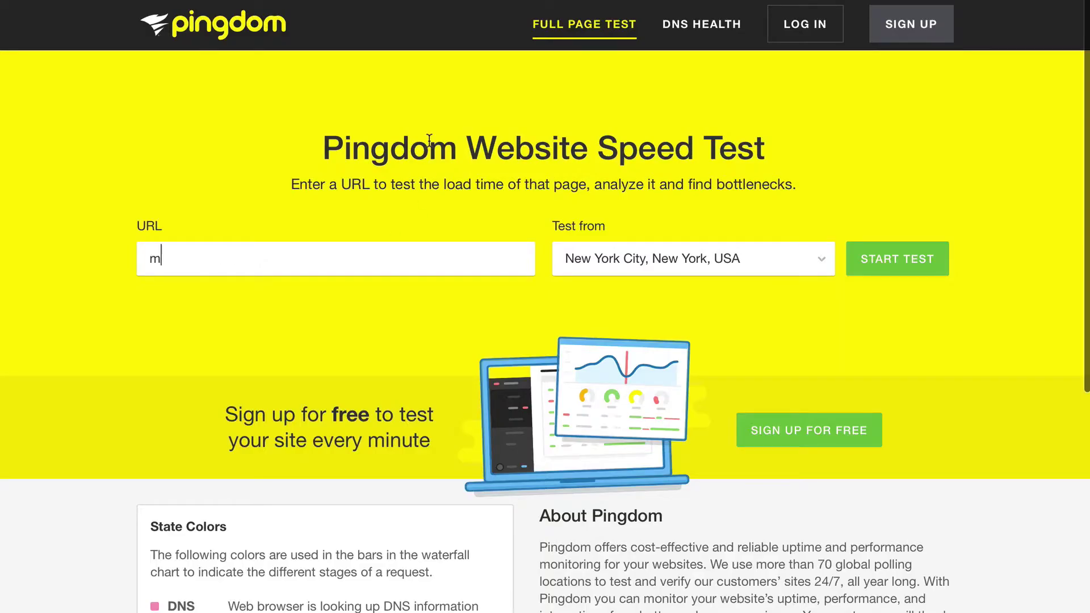
text(arketing oracle.com)
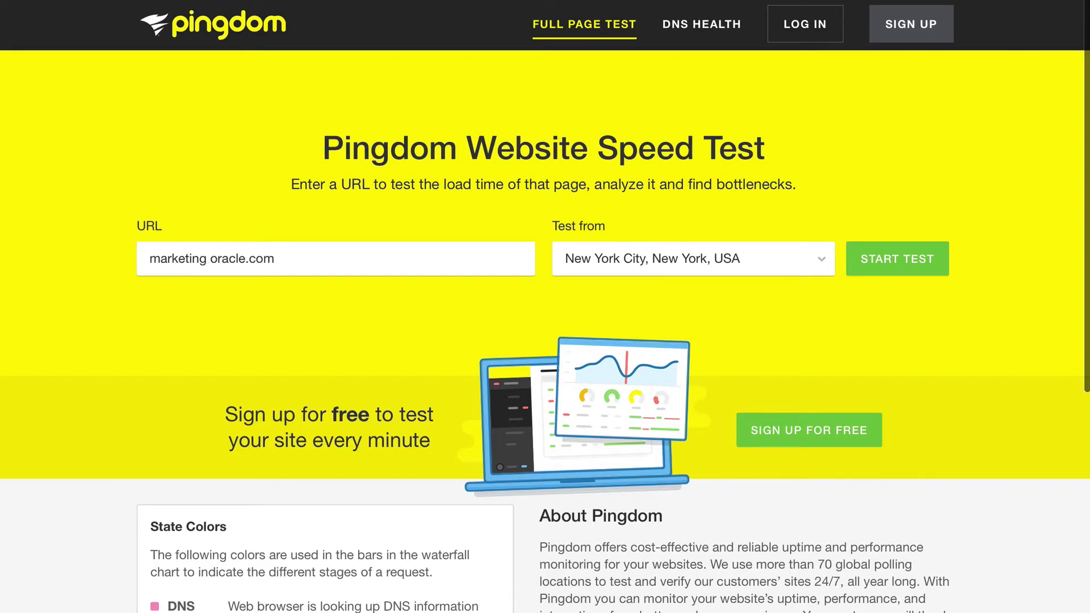
click(213, 258)
key(BackSpace)
click(851, 264)
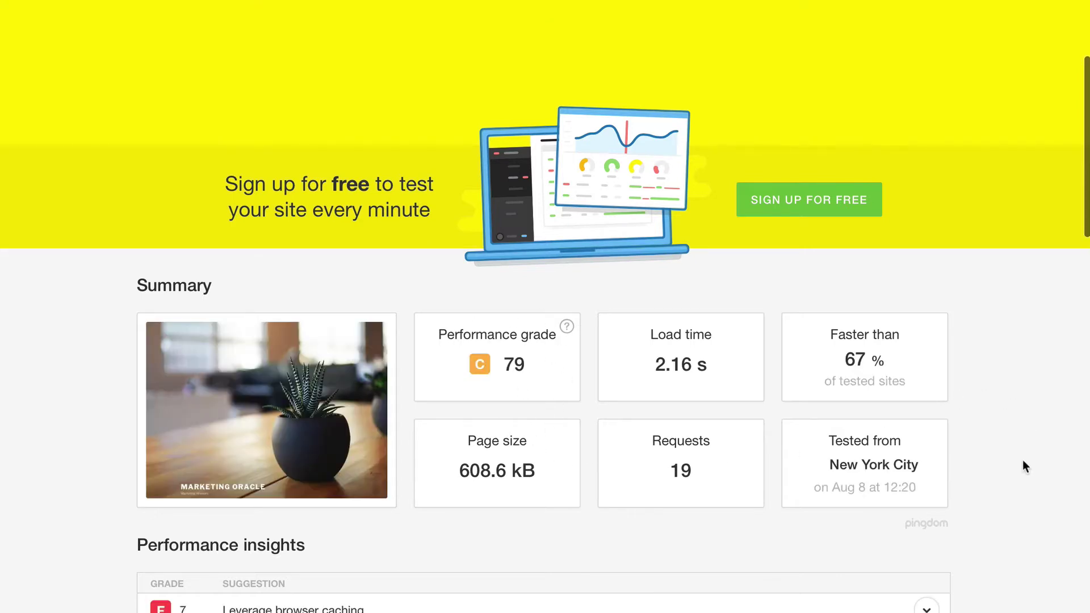
scroll(1023, 449, down, 2)
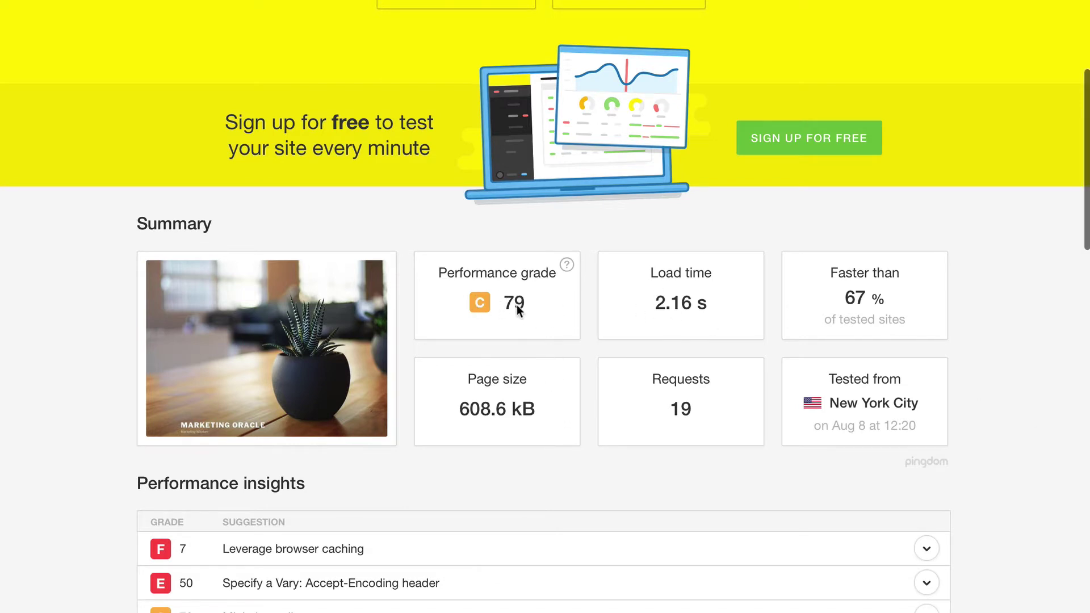
scroll(516, 307, down, 1)
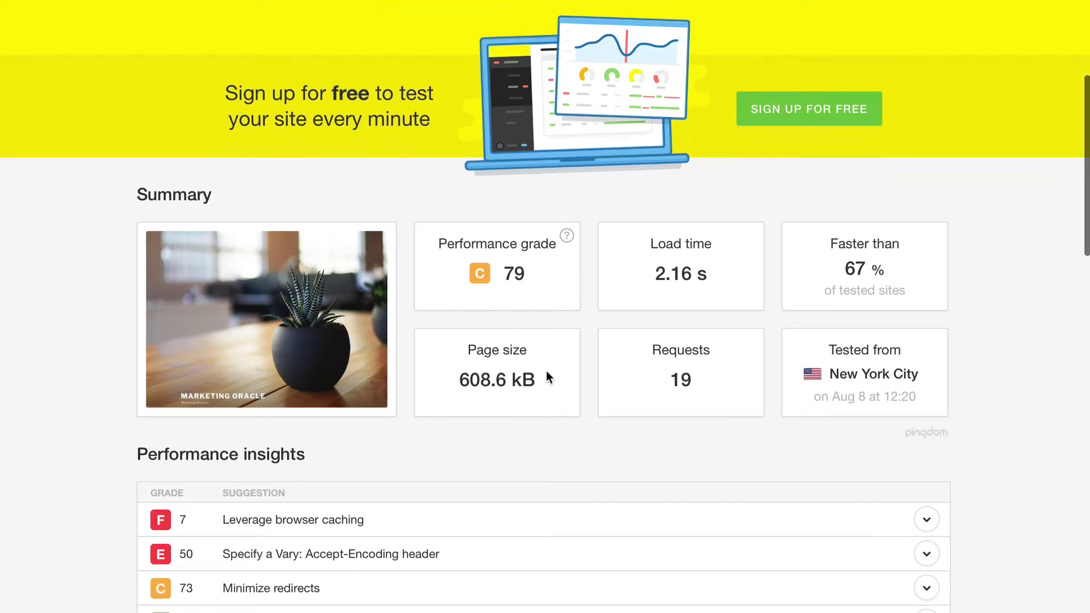
scroll(529, 413, up, 8)
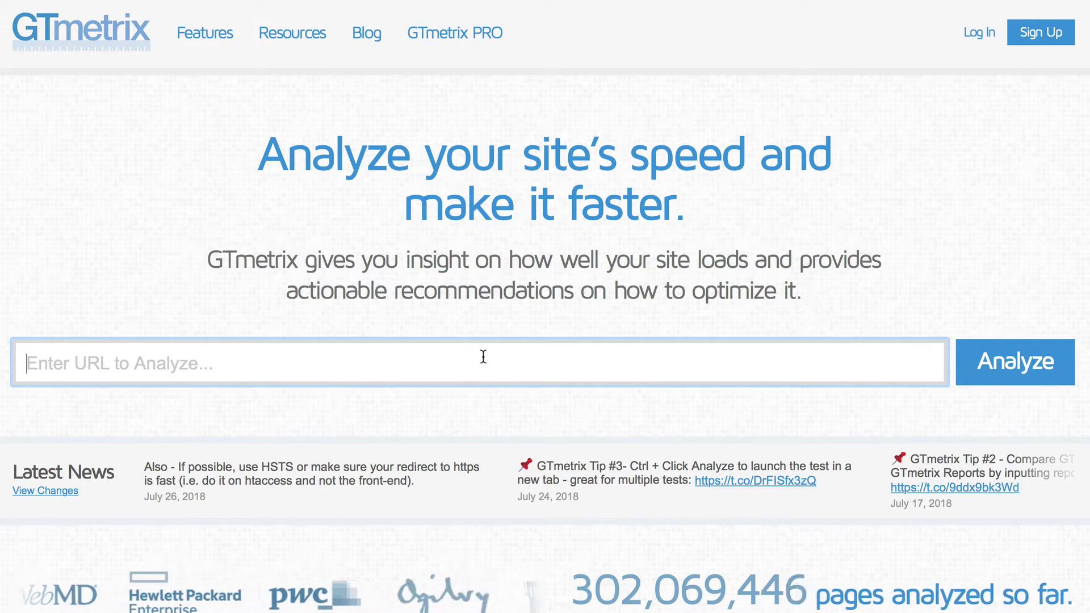
- Switch to GTmetrix and analyze the speed of marketingoracle.com
text(marketingora)
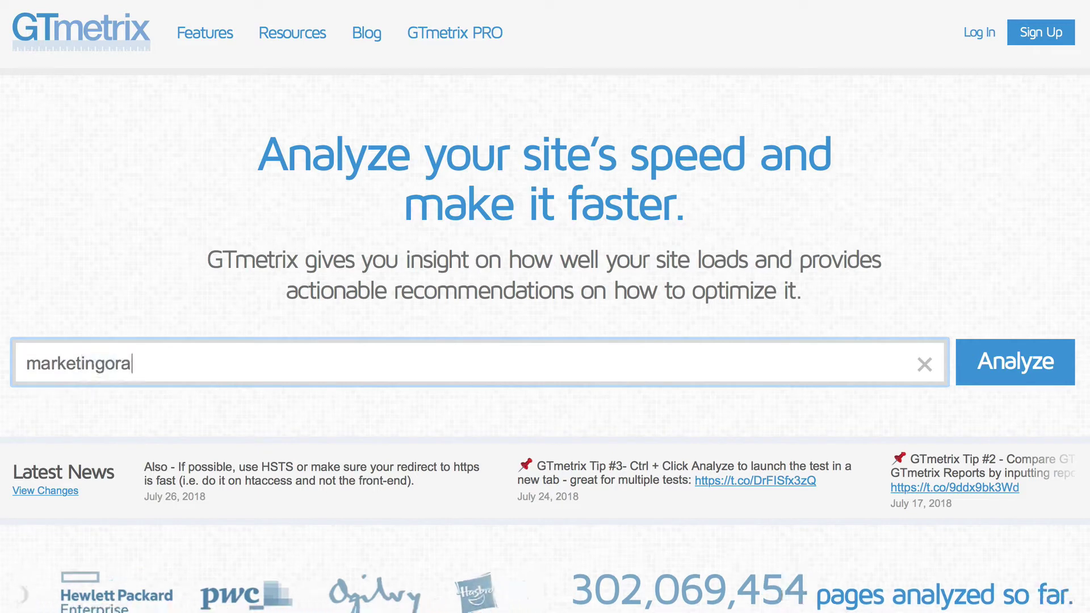
key(BackSpace)
key(BackSpace)
key(BackSpace)
text(oracle.com)
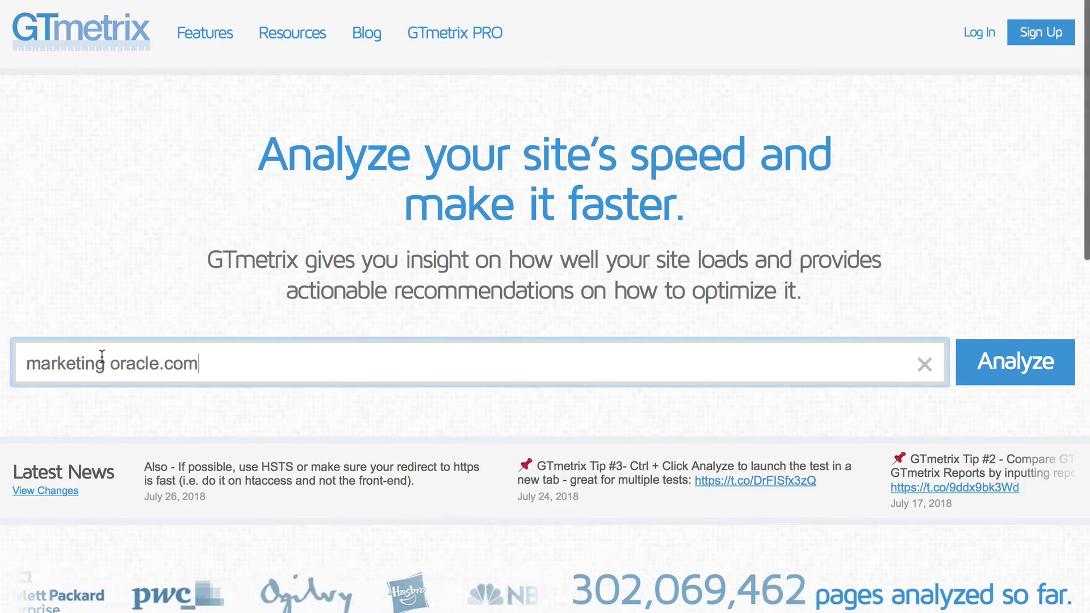
click(114, 369)
key(BackSpace)
click(1046, 365)
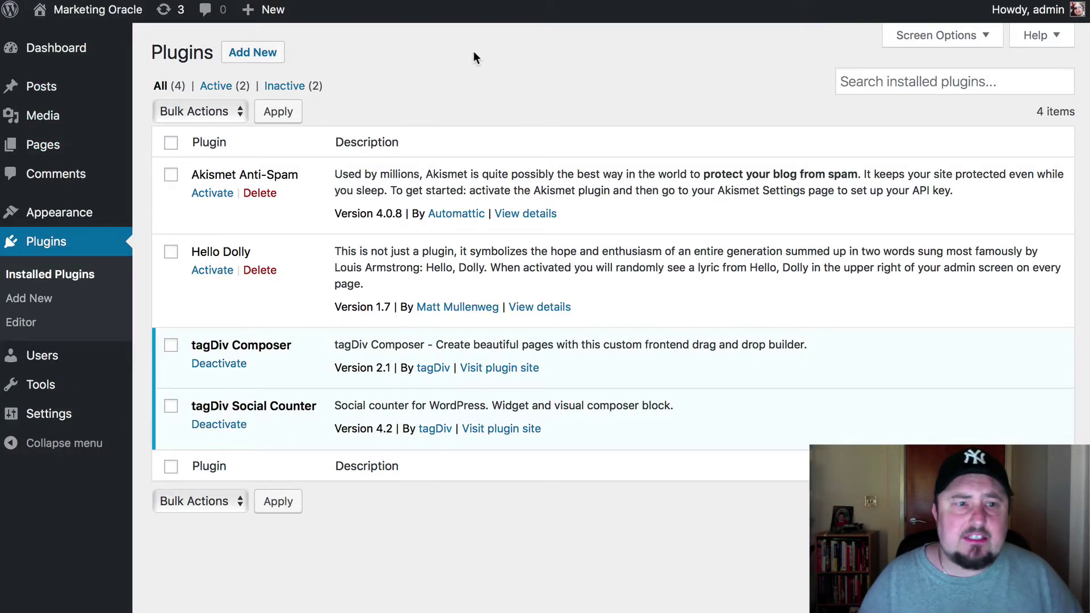
- Switch to the Marketing Oracle site's WordPress admin and open its Reading Settings
click(94, 90)
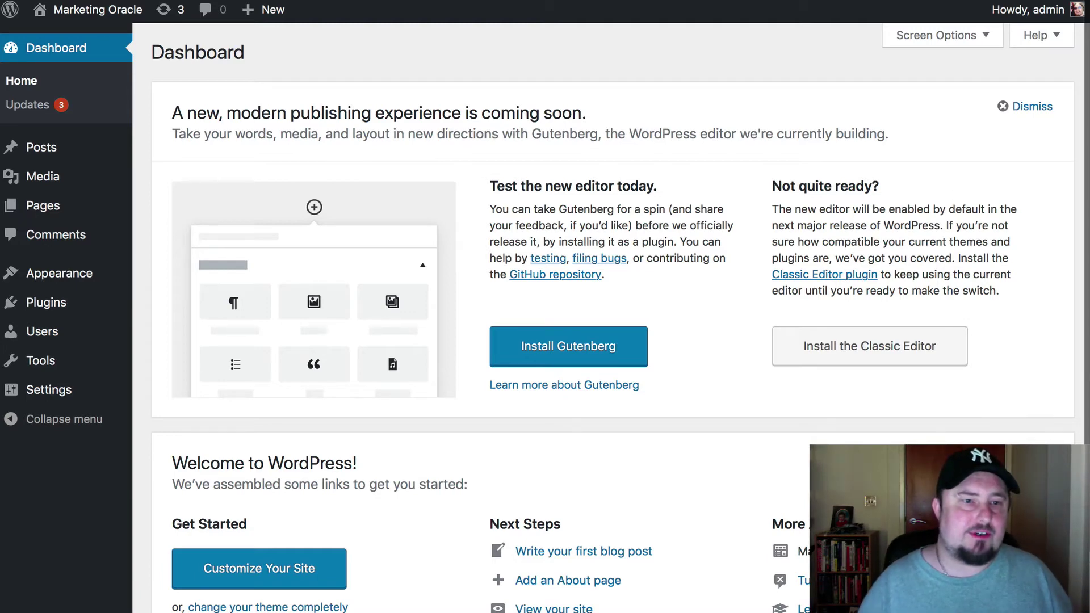
mouse_move(26, 289)
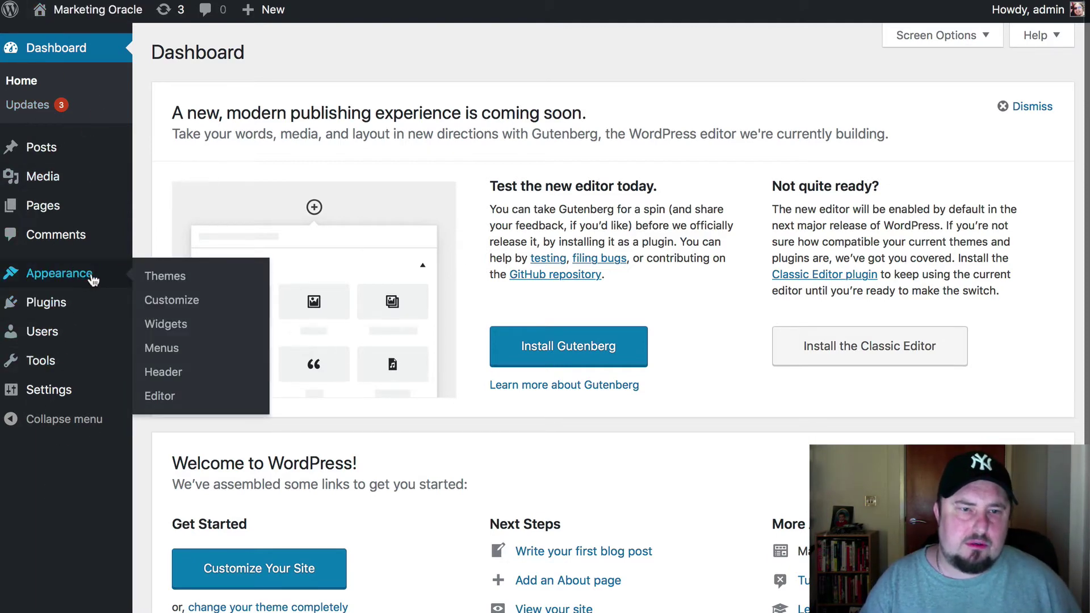
mouse_move(57, 338)
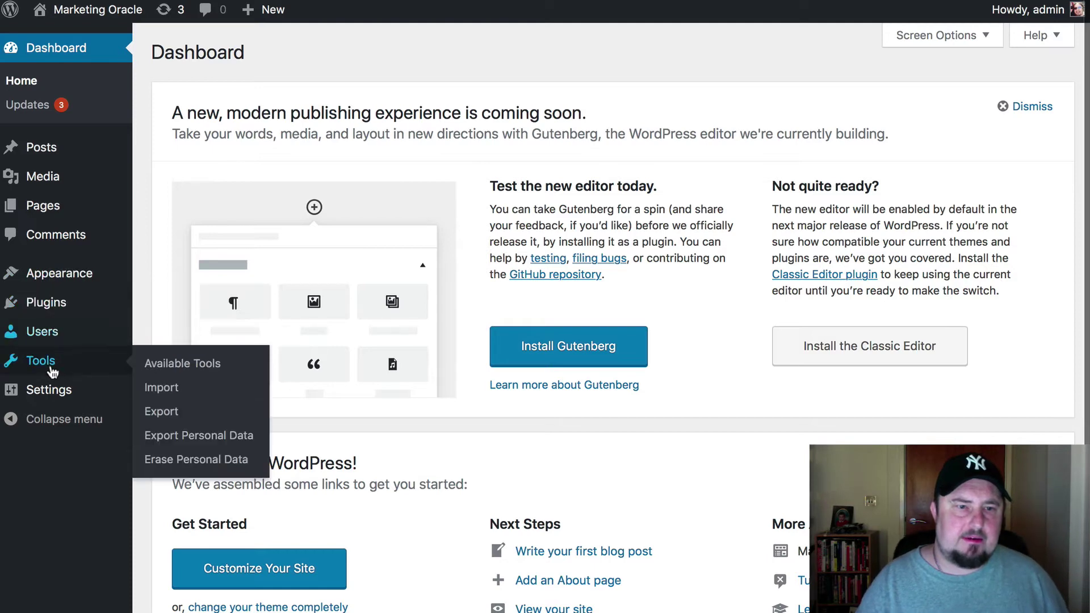
mouse_move(60, 395)
click(167, 440)
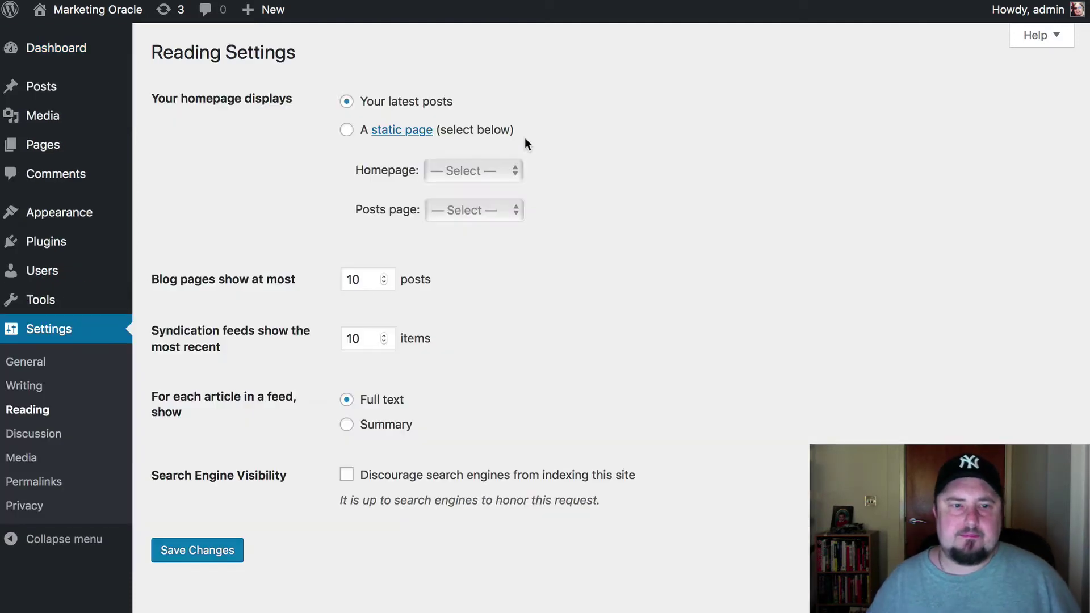
- Try out the Search Engine Visibility option that discourages search engines from indexing this site, and leave it turned off
drag(152, 475, 288, 475)
click(363, 480)
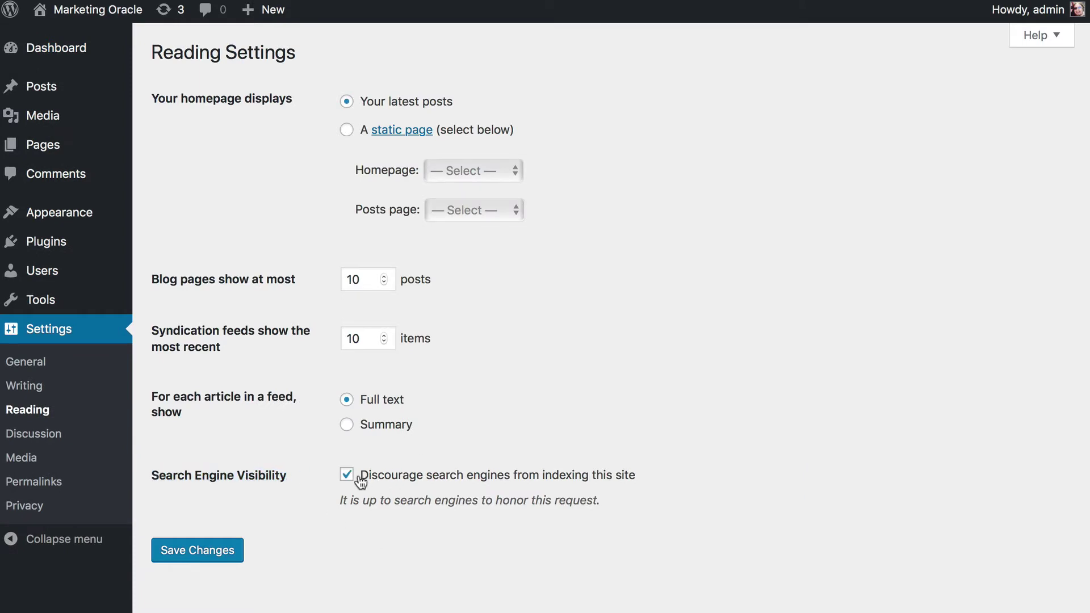
click(353, 480)
click(348, 480)
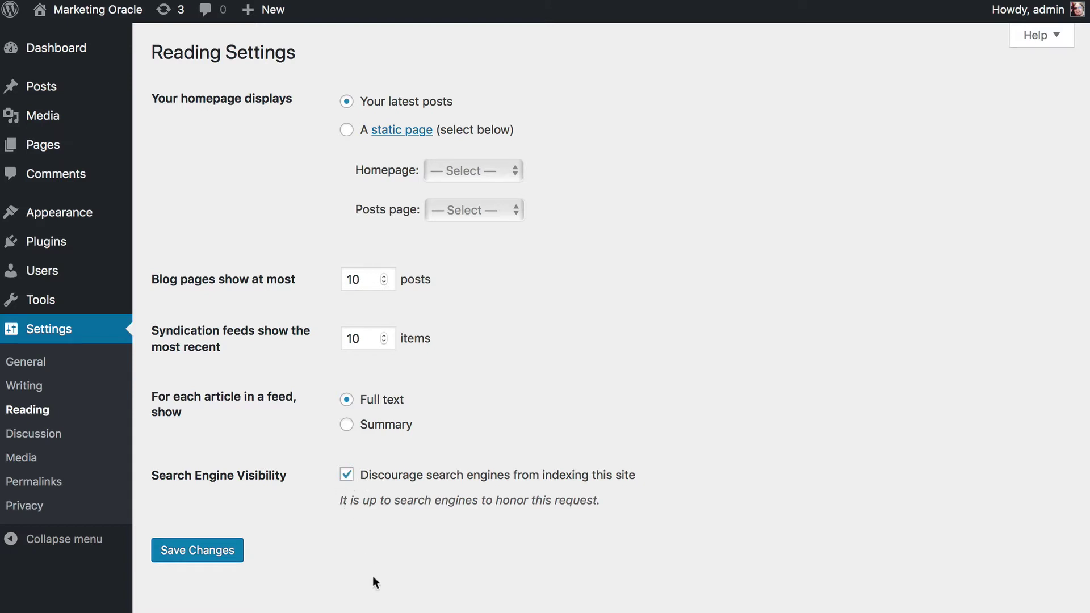
click(347, 478)
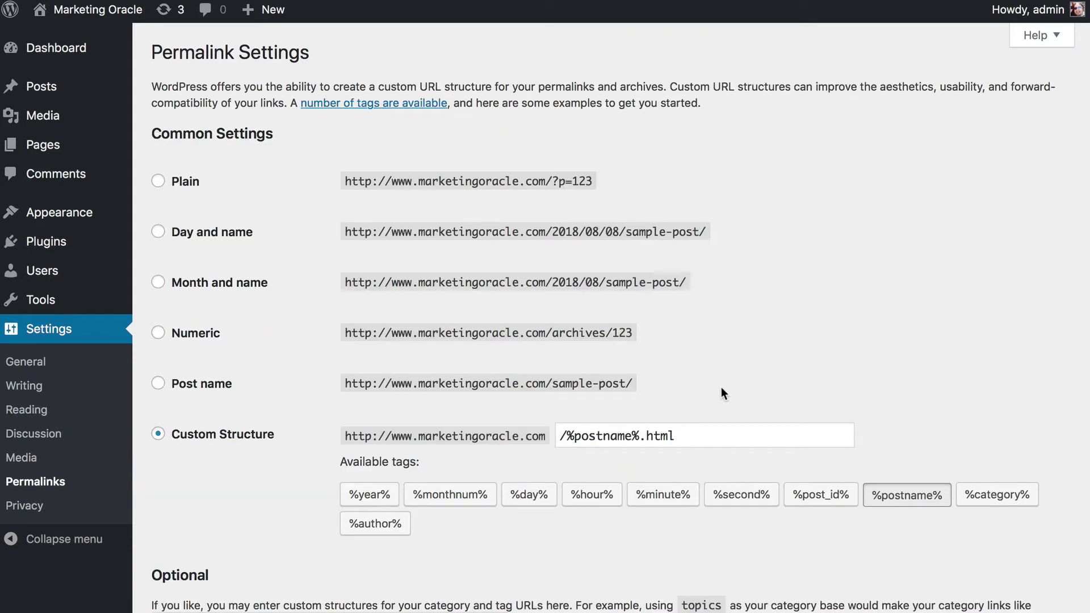
- Try a custom permalink structure of /%monthnum%/%day%/%minute%/ in place of the existing one, and clear it again
click(725, 432)
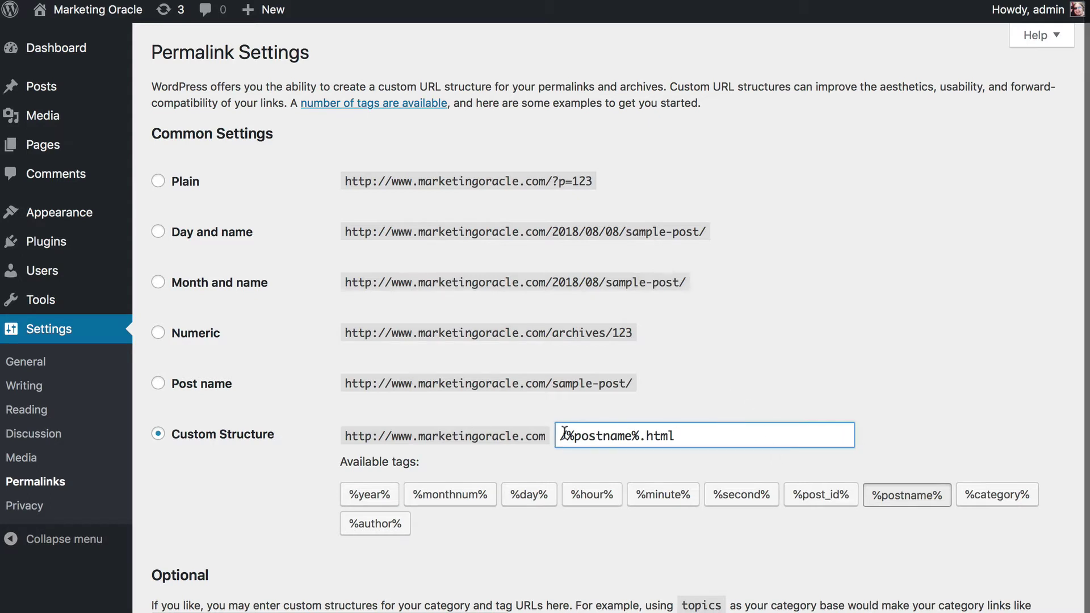
triple_click(757, 432)
key(BackSpace)
click(450, 495)
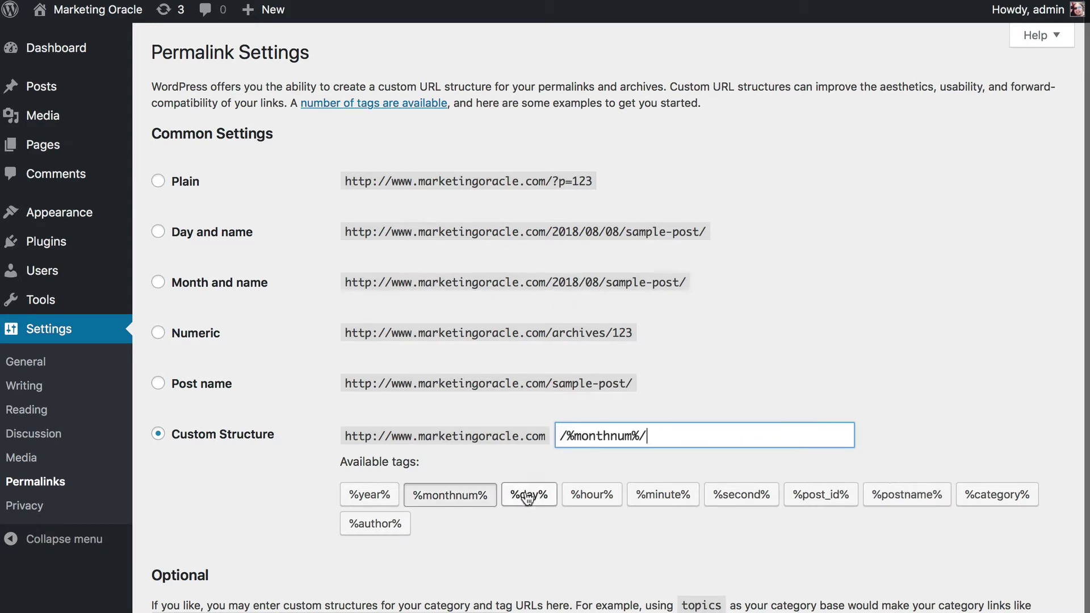
click(529, 495)
click(662, 495)
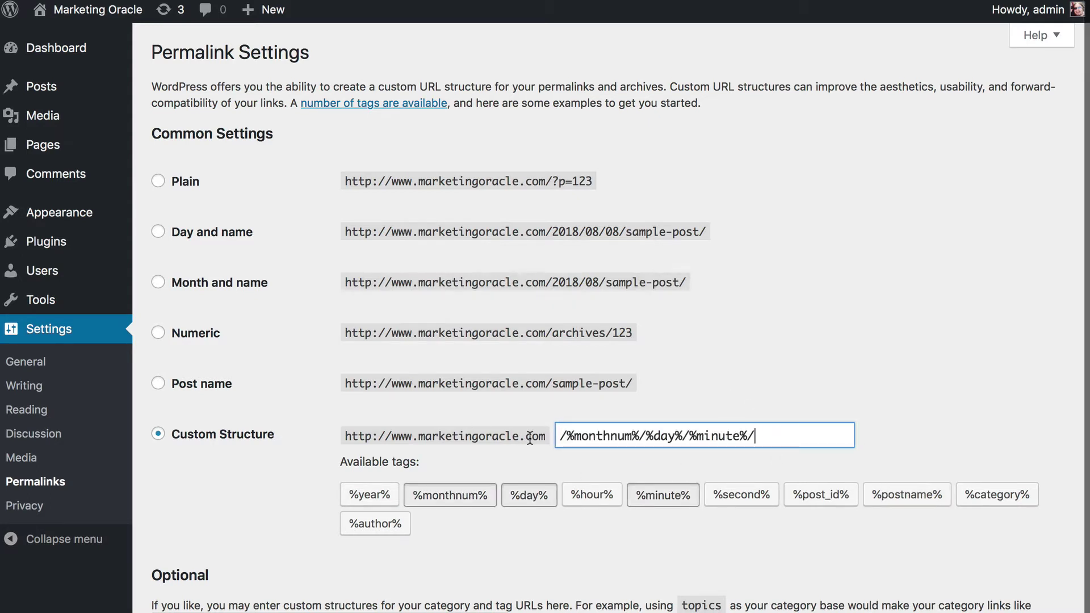
triple_click(800, 427)
key(BackSpace)
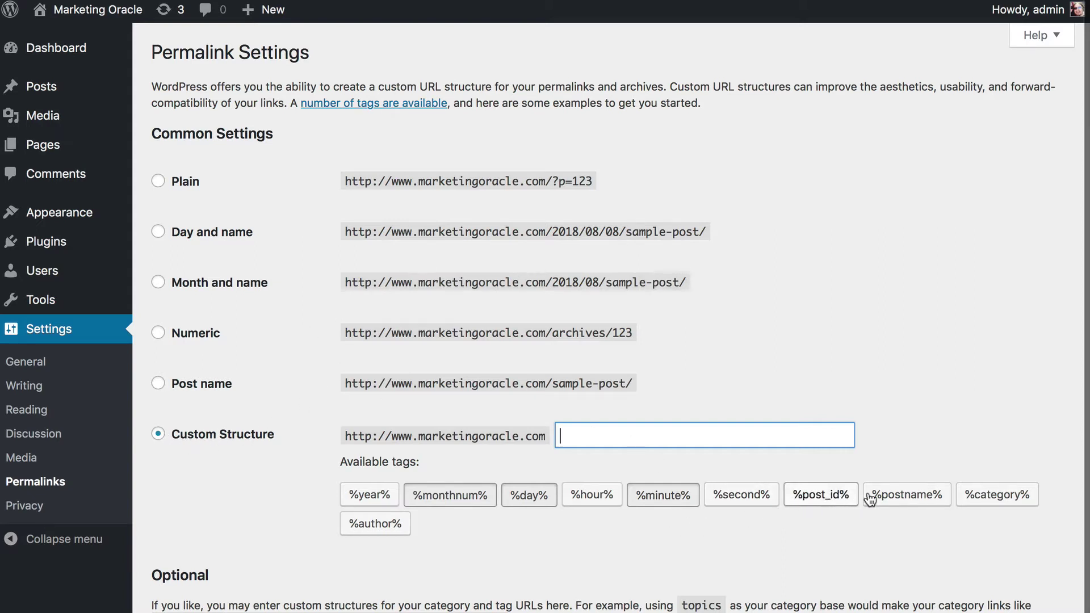
- Build the custom permalink structure /%postname%.html from the post name tag and an .html ending
click(907, 496)
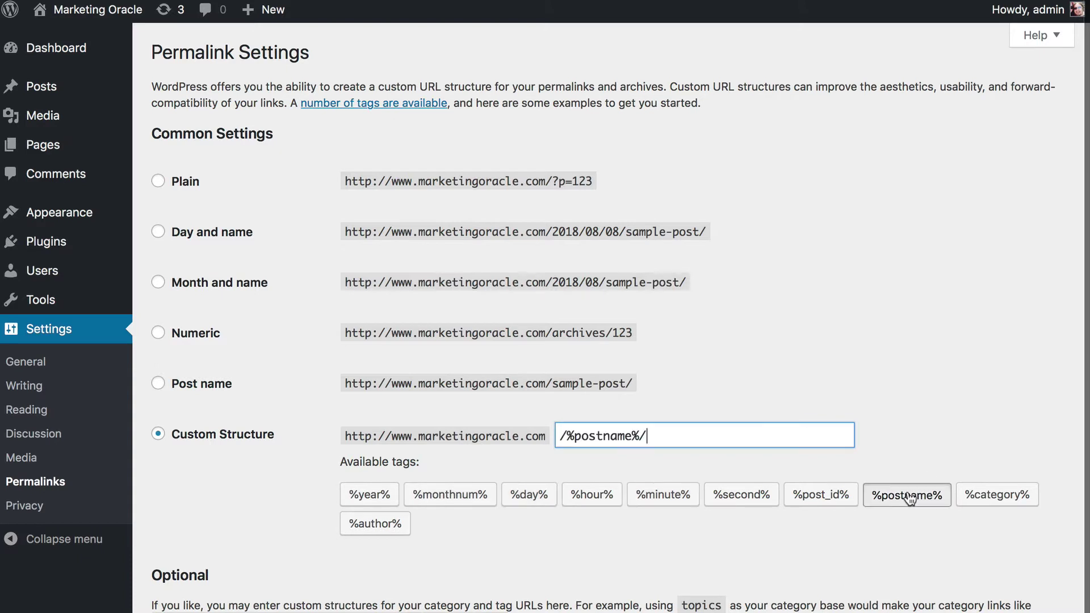
drag(646, 433, 662, 438)
key(BackSpace)
text(ml)
key(BackSpace)
key(BackSpace)
key(BackSpace)
key(BackSpace)
text(html)
- Try a .php ending on the custom permalink structure, and change it back to .html
key(BackSpace)
key(BackSpace)
key(BackSpace)
key(BackSpace)
text(php)
key(BackSpace)
key(BackSpace)
key(BackSpace)
text(html)
- Save the /%postname%.html permalink structure and highlight the full URL pattern to review it
click(844, 417)
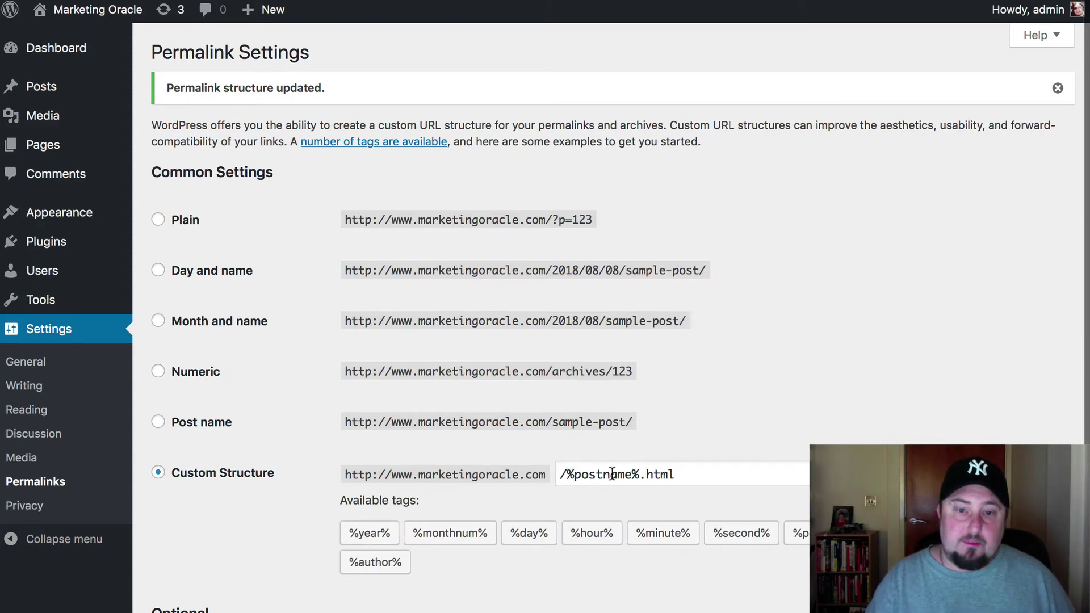
drag(346, 472, 694, 470)
click(949, 443)
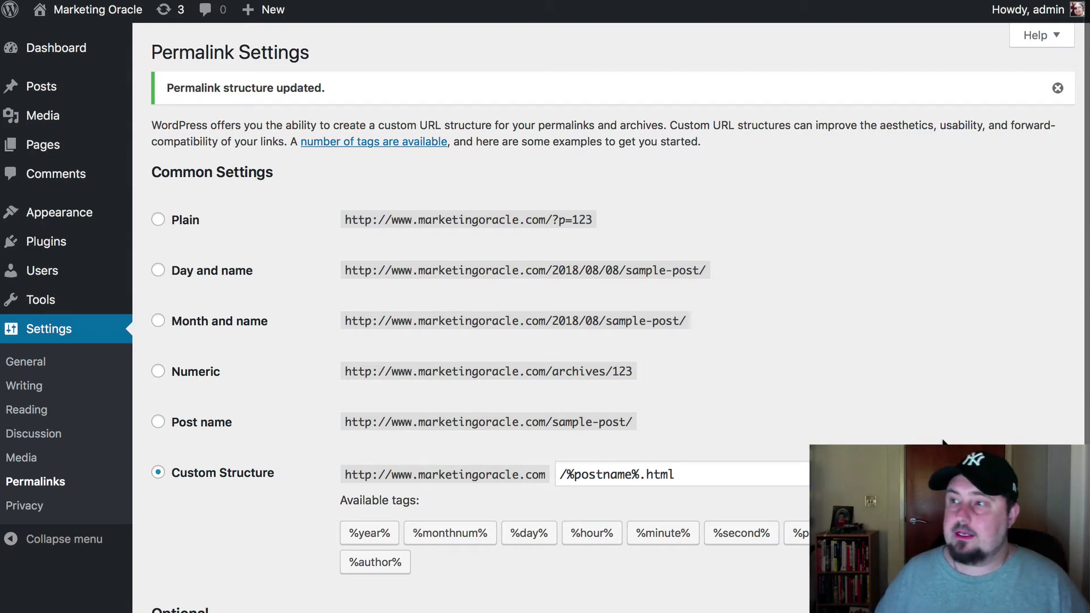
- Open a blank new post for a brief look, and go on to the page for adding plugins
mouse_move(49, 91)
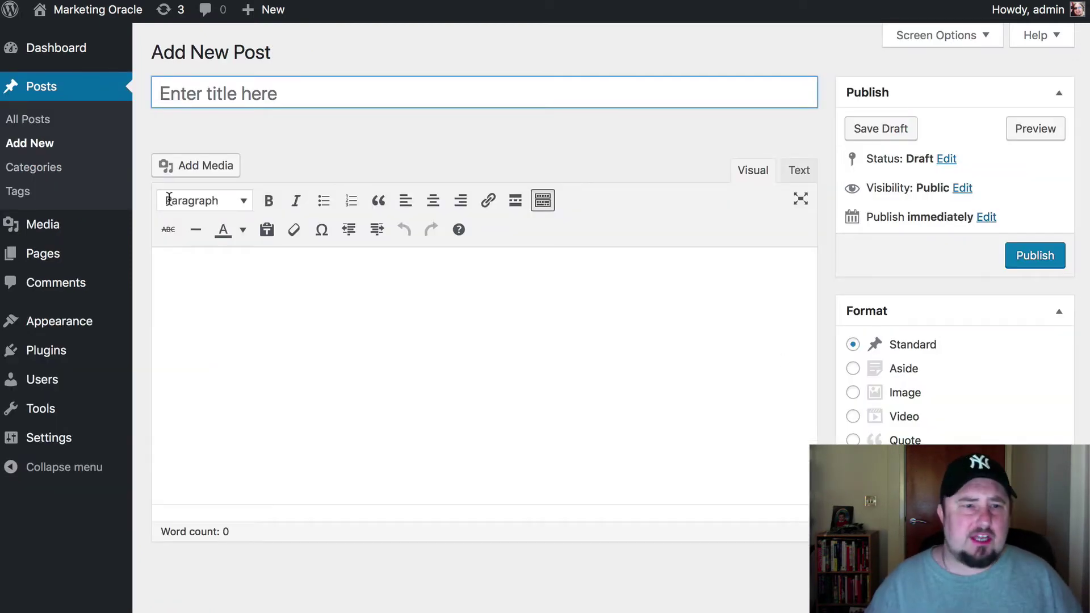
mouse_move(61, 351)
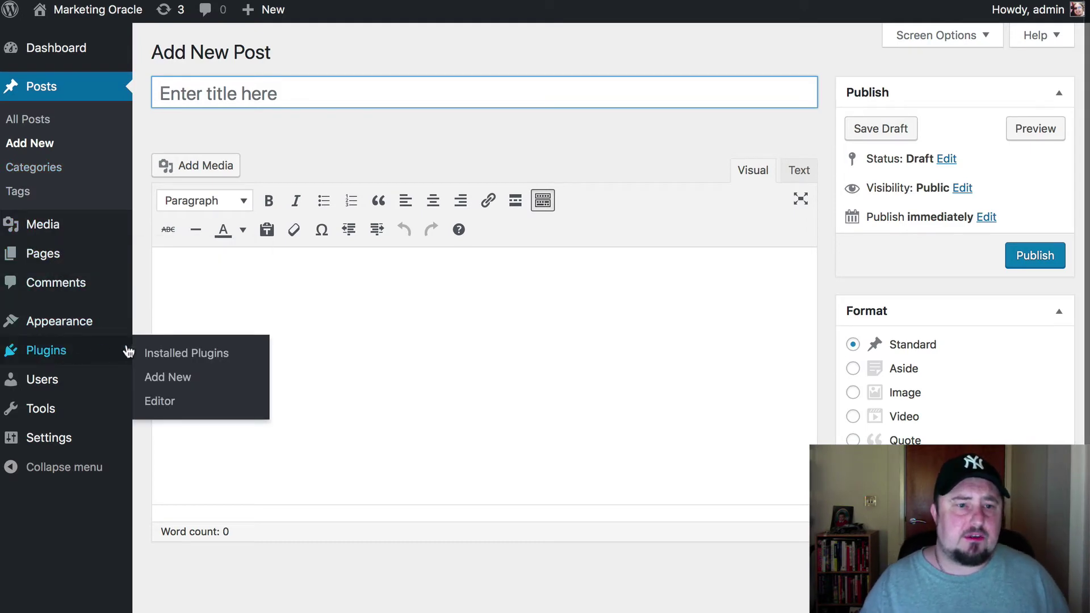
click(156, 378)
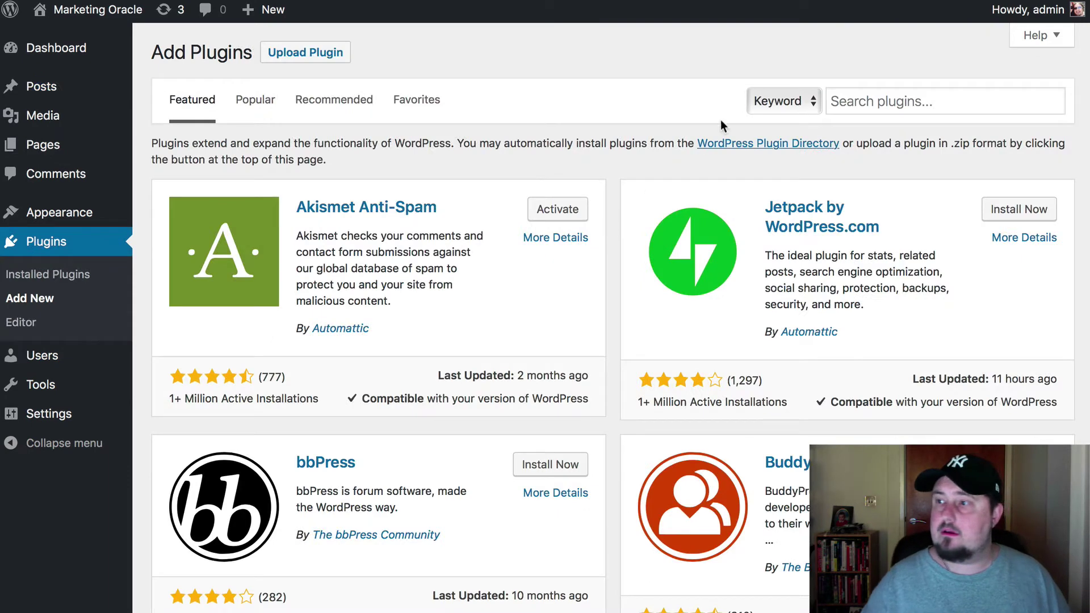
- Search the plugin directory for yoast, and install and activate the Yoast SEO plugin
click(894, 103)
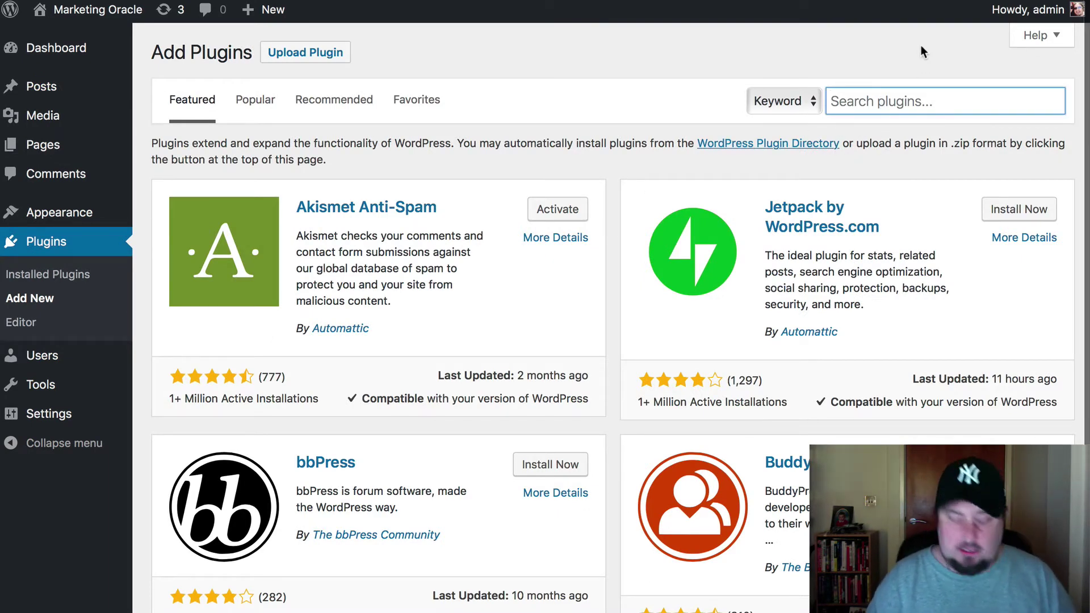
text(y)
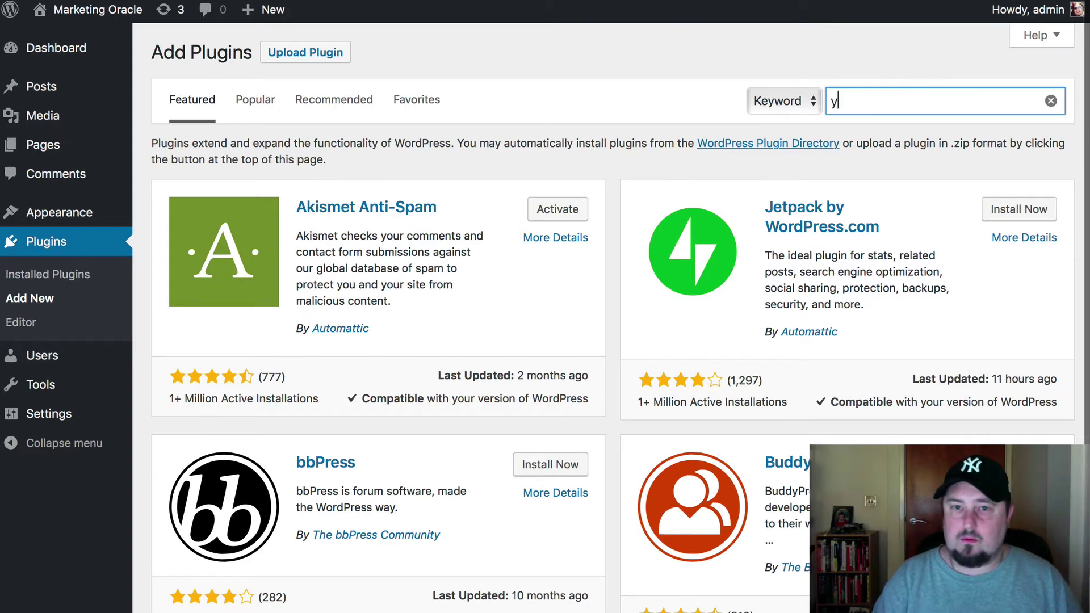
text(oastt)
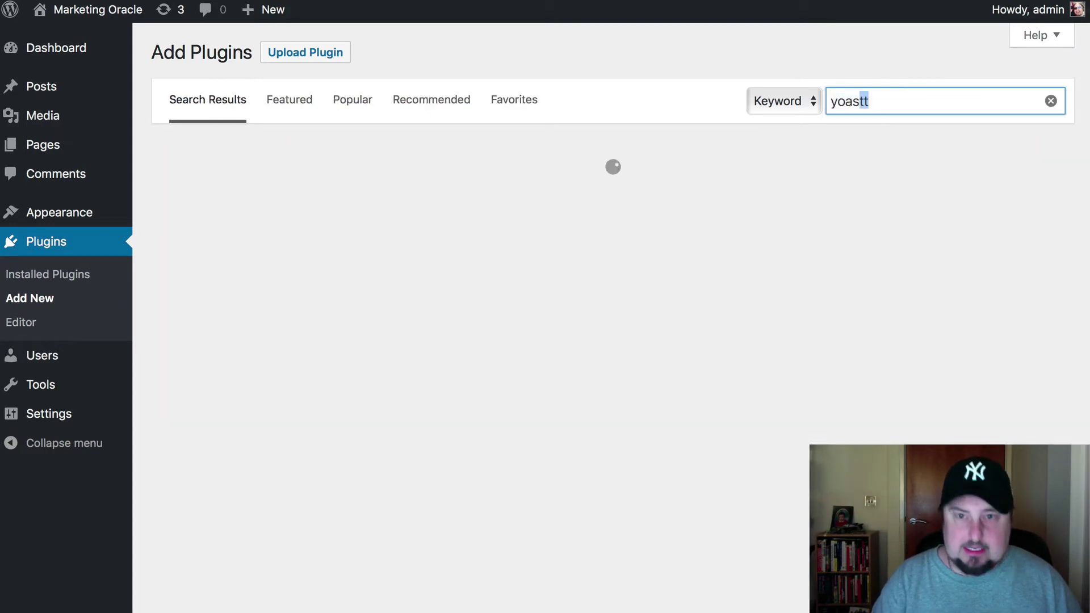
key(BackSpace)
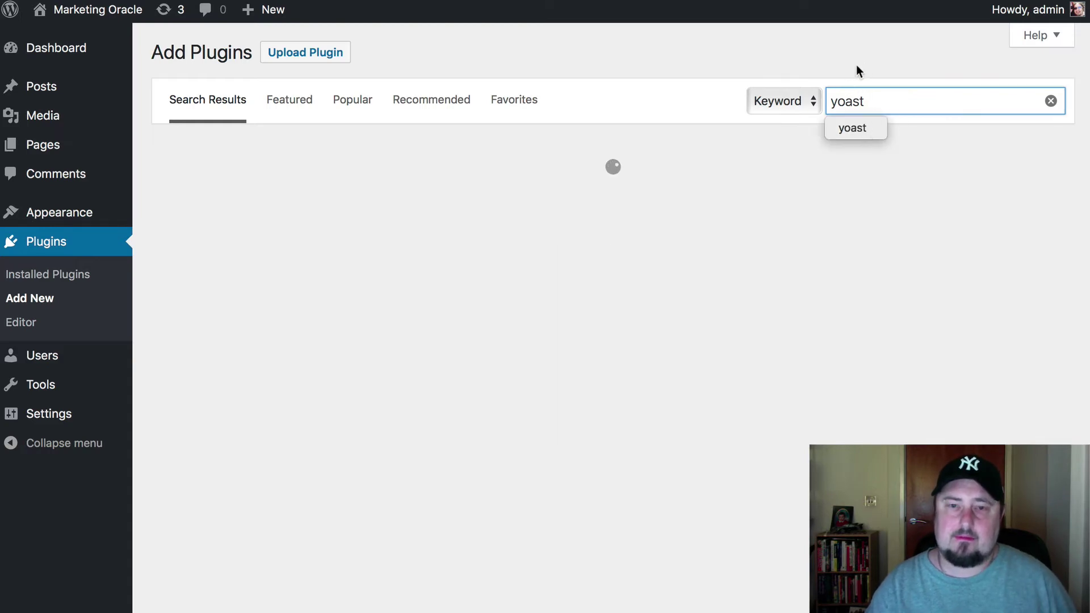
click(610, 85)
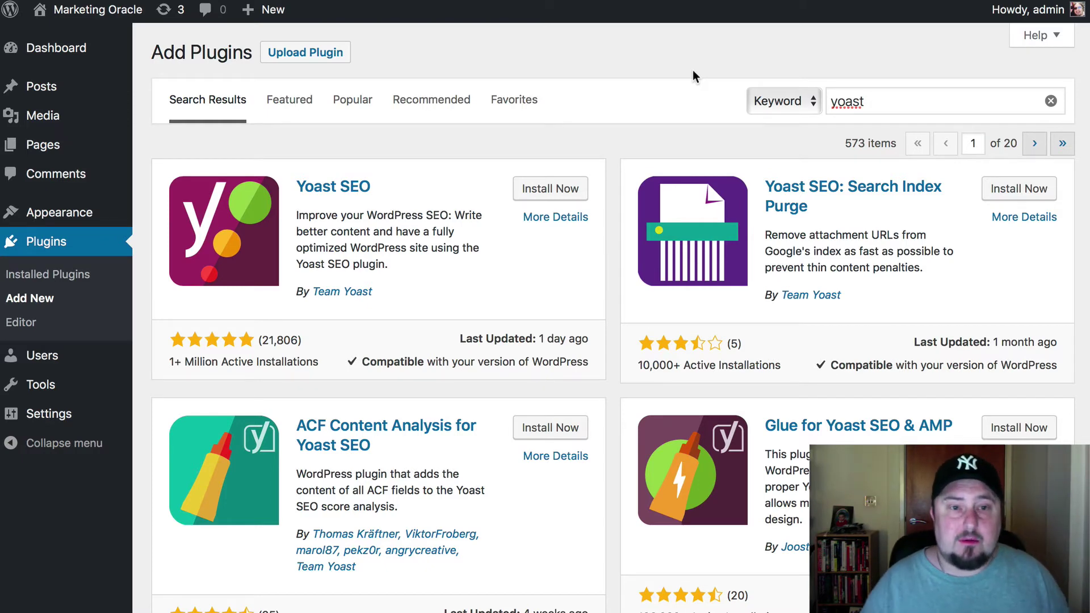
click(557, 192)
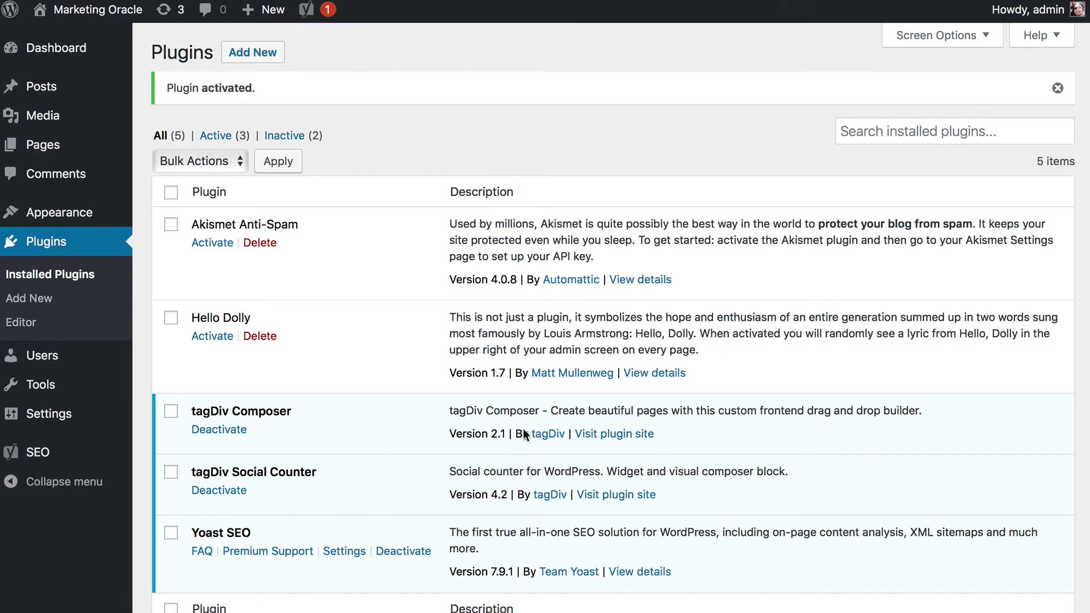
- Open Yoast SEO's General settings, look over Webmaster Tools and Features, and return to its Dashboard
mouse_move(34, 454)
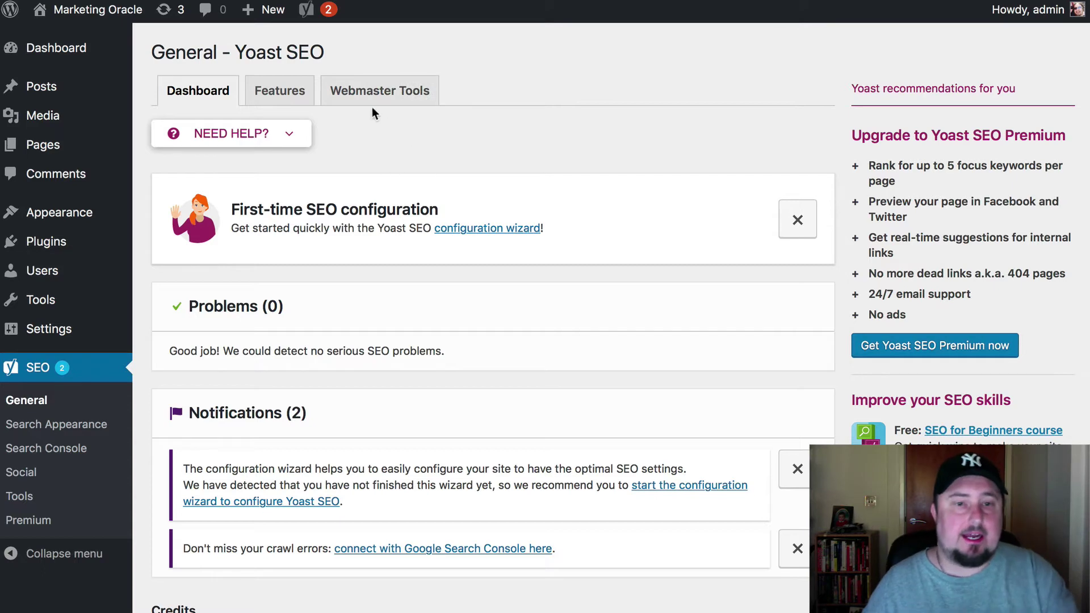
click(367, 90)
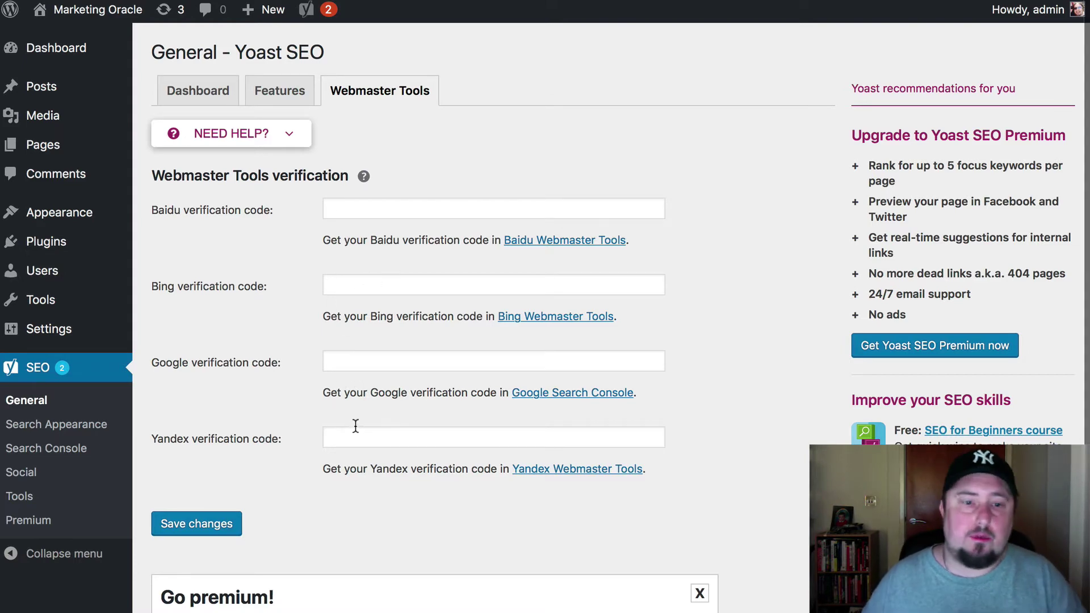
click(275, 93)
click(210, 96)
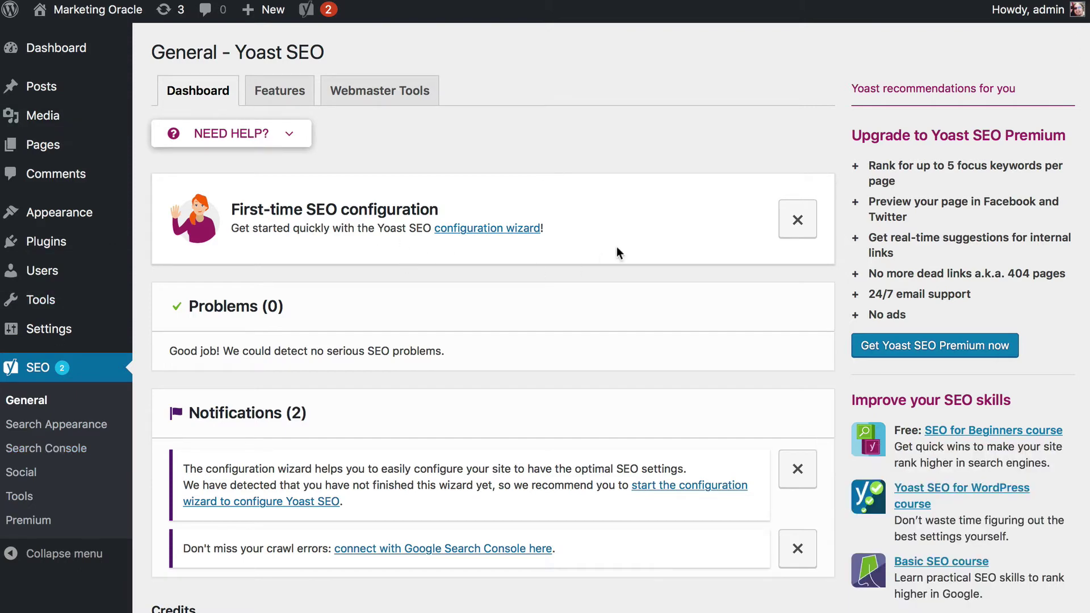
- Create a new post and enter the title "Keyword 1 keyword 2 Keyword 3"
mouse_move(26, 89)
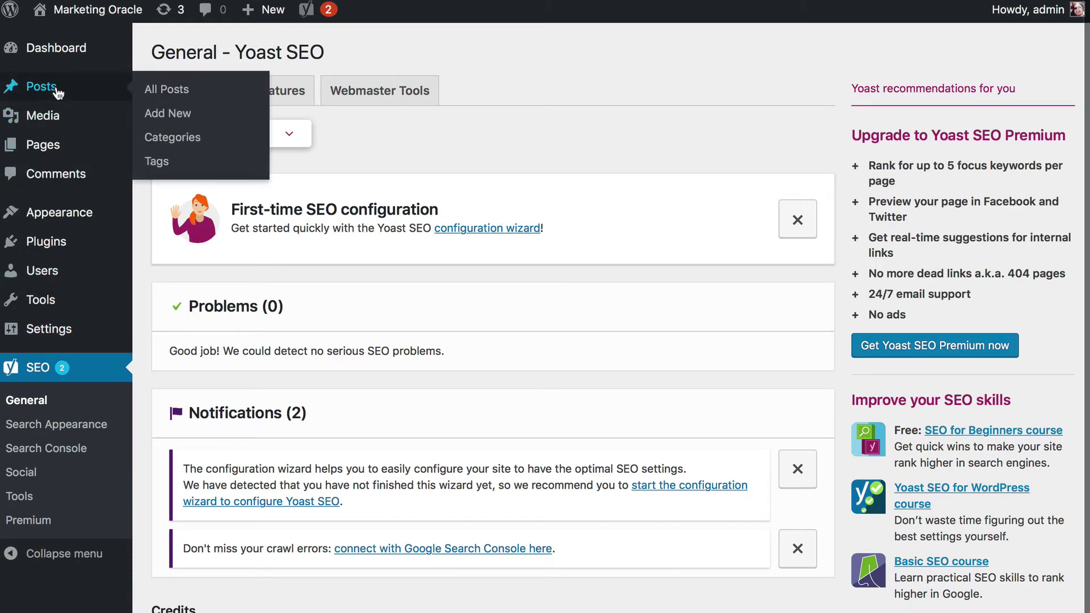
click(170, 113)
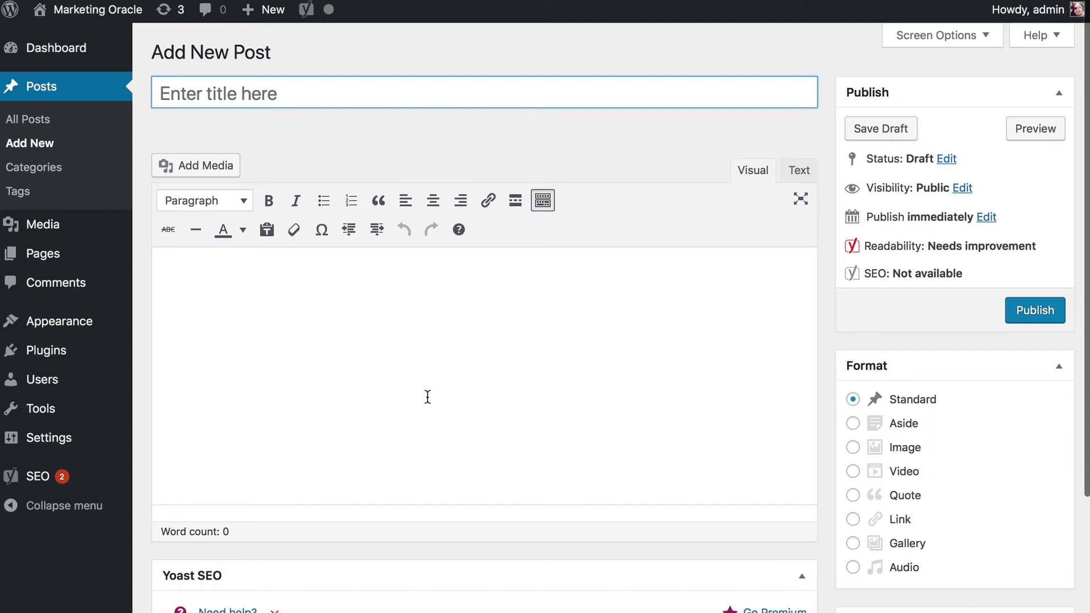
text(Keyword 1)
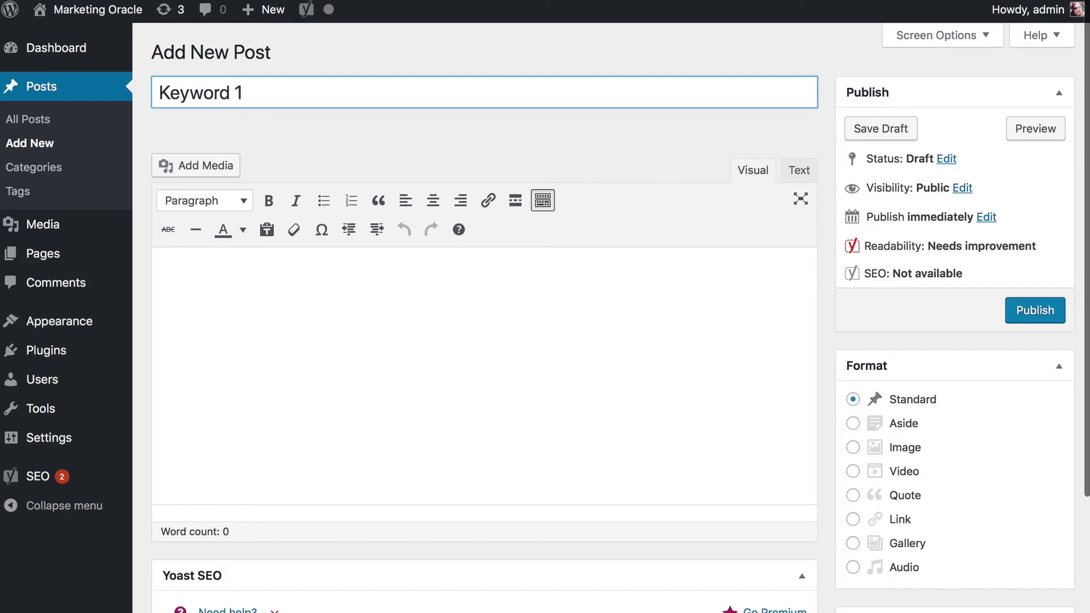
text(,)
key(BackSpace)
text(keyw)
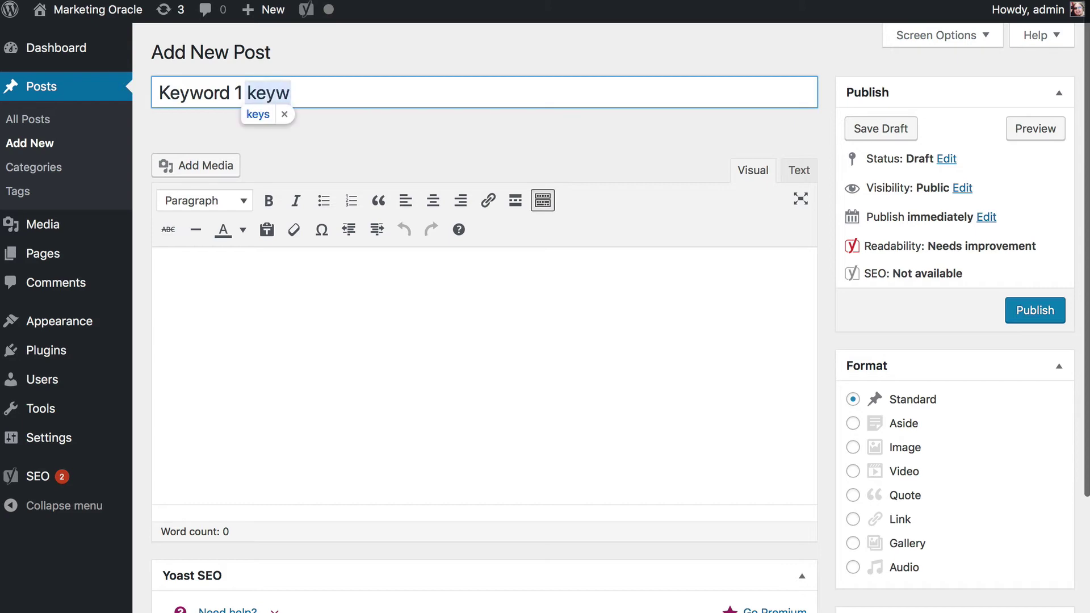
text(ord 2 Key)
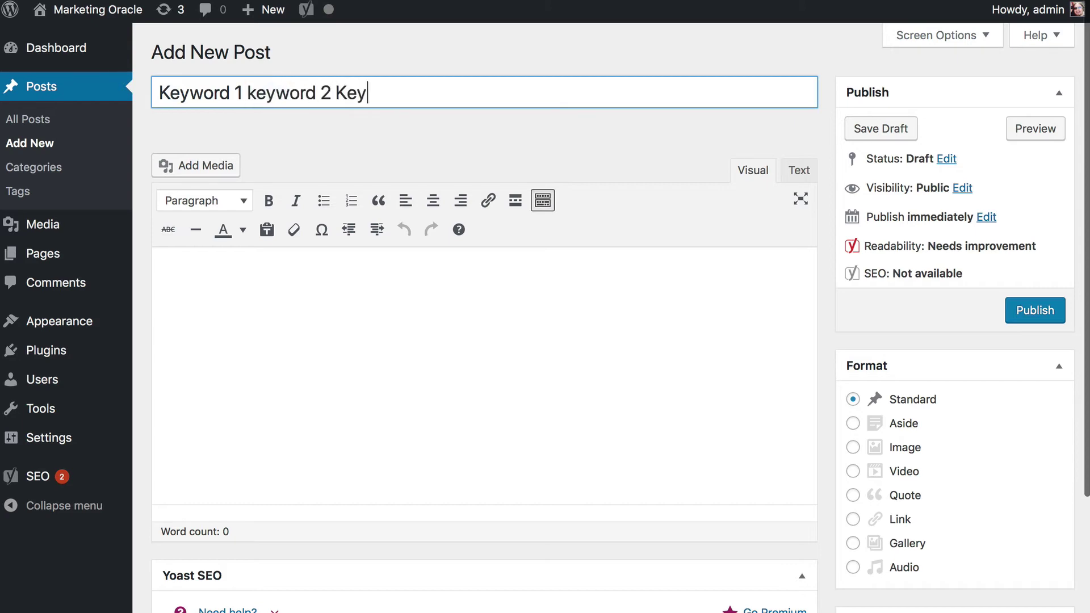
text(word 3)
- Expand the post title to "7 new ways to Keyword 1, keyword 2 and Keyword 3" and move on to the post body
text(& ways to)
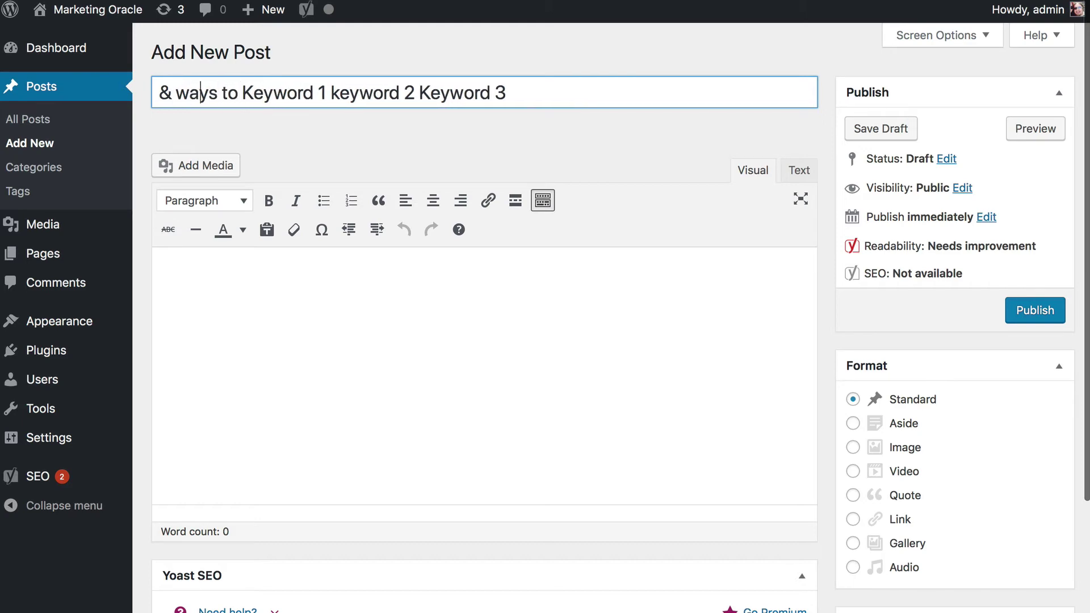
key(BackSpace)
text(7)
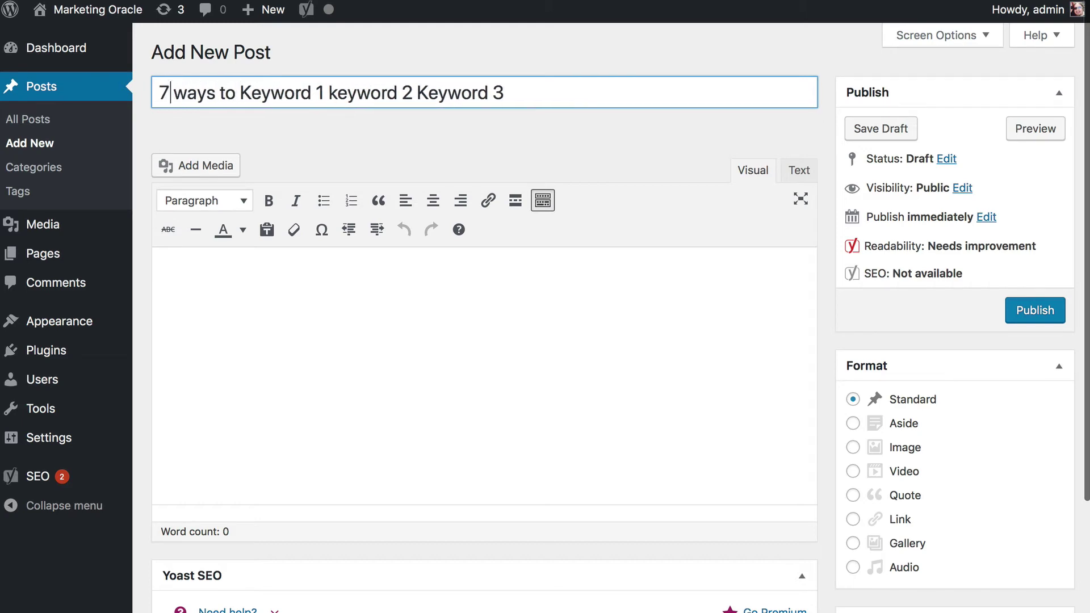
text(new )
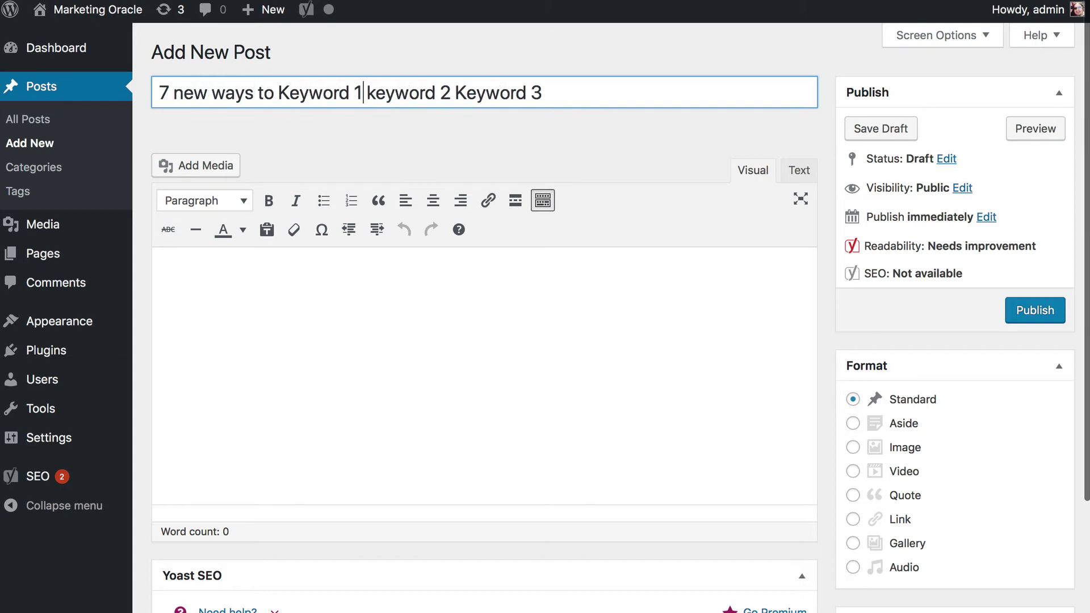
text(,)
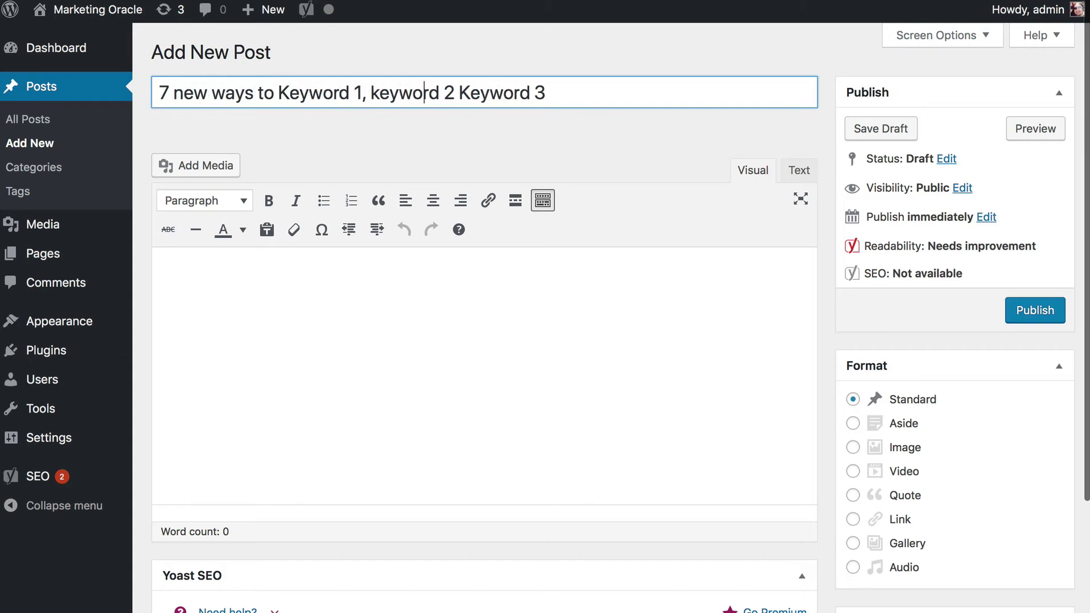
text(and)
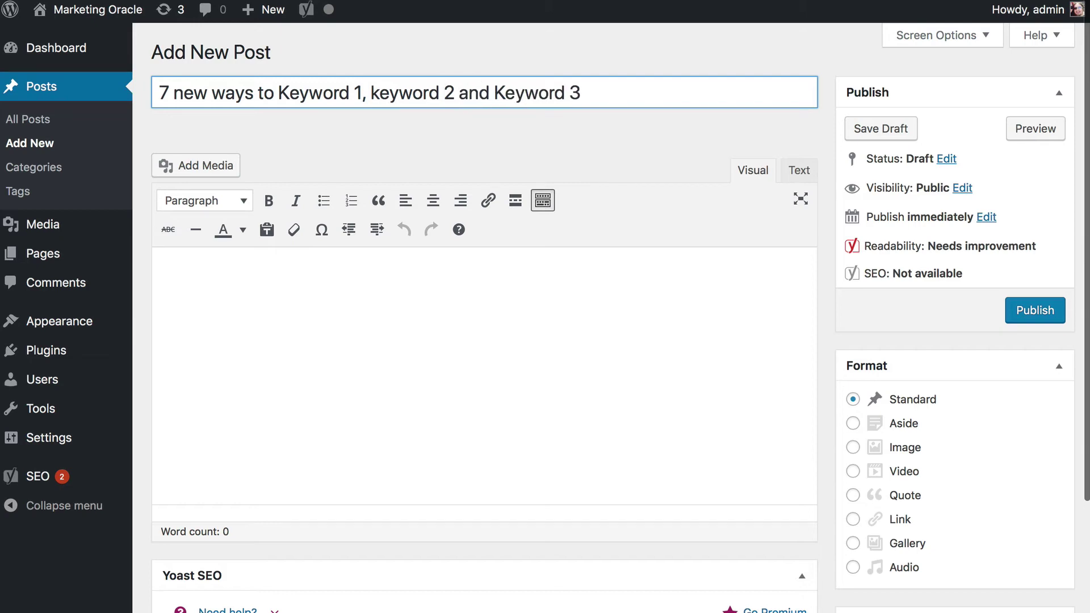
click(425, 93)
key(ctrl+a)
click(470, 360)
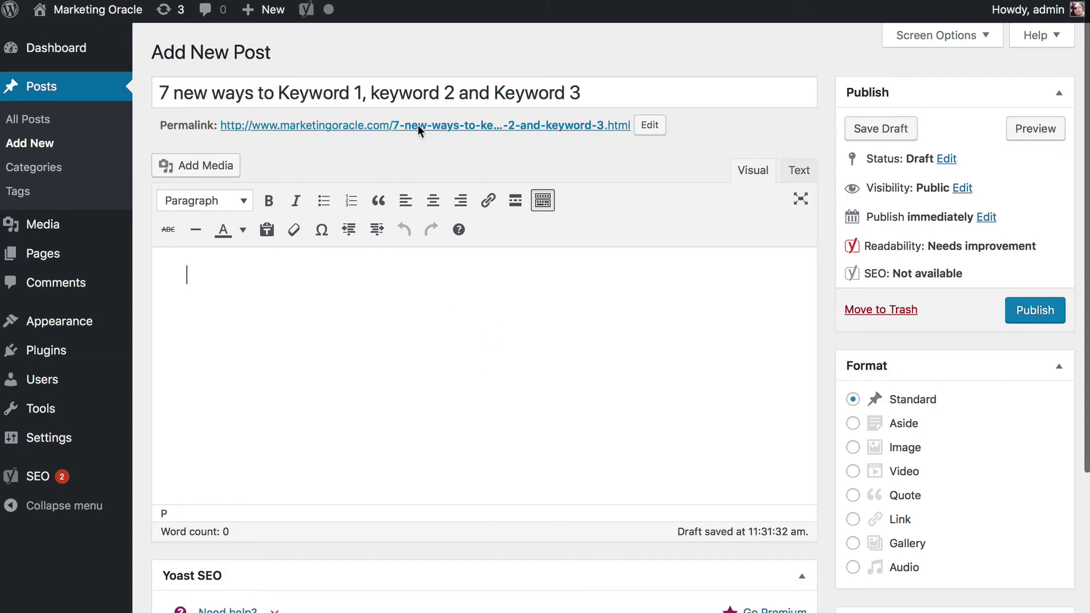
- Replace the three keywords in the post title so it reads "7 new ways to keyphrase", and highlight keyphrase
drag(279, 92, 646, 87)
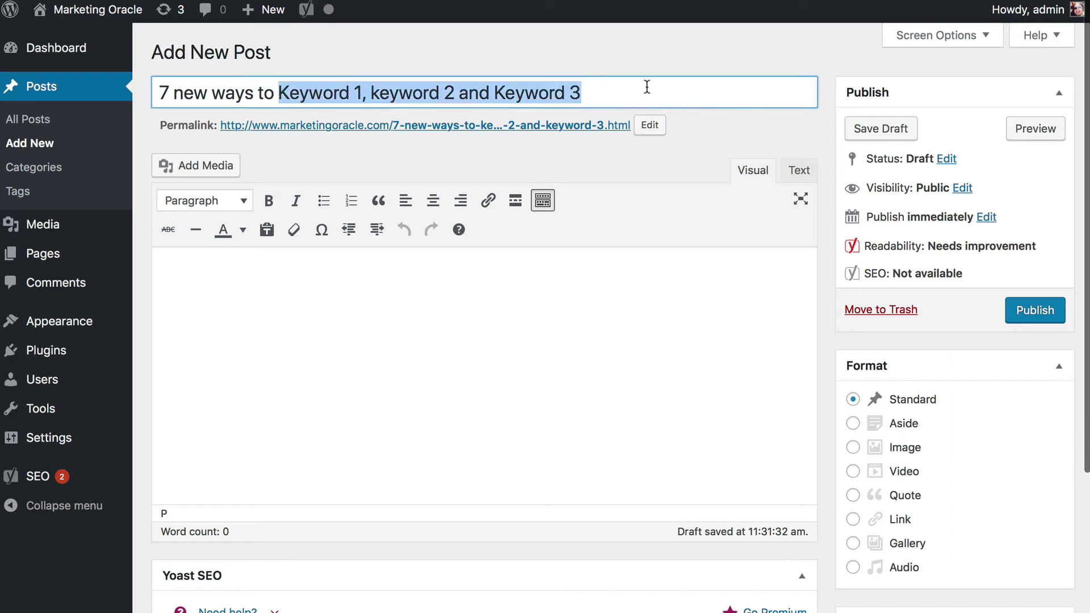
text(key)
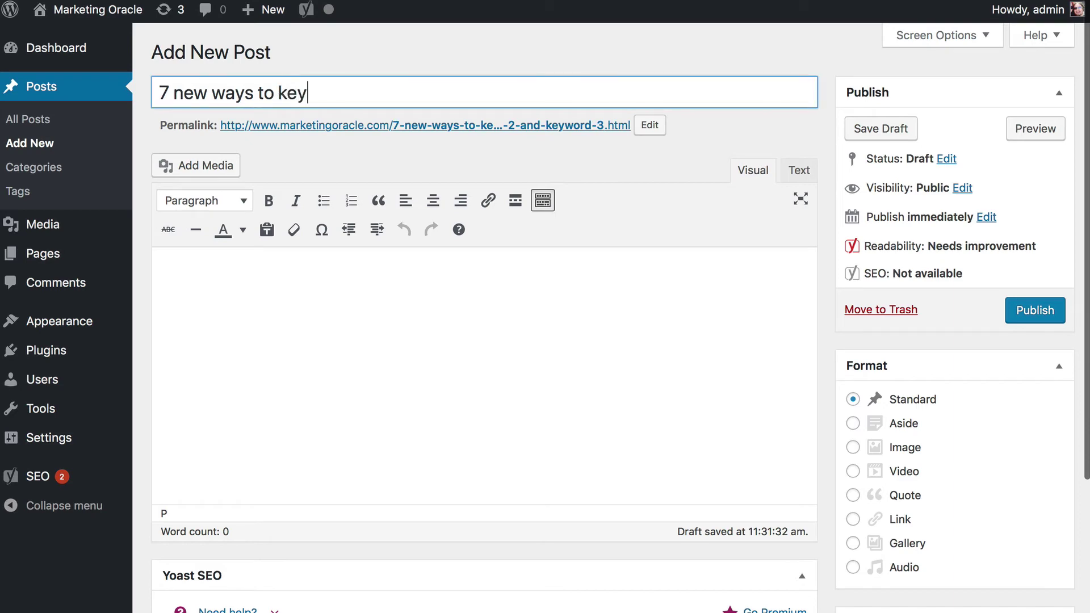
text(phrase)
key(alt+shift+Left)
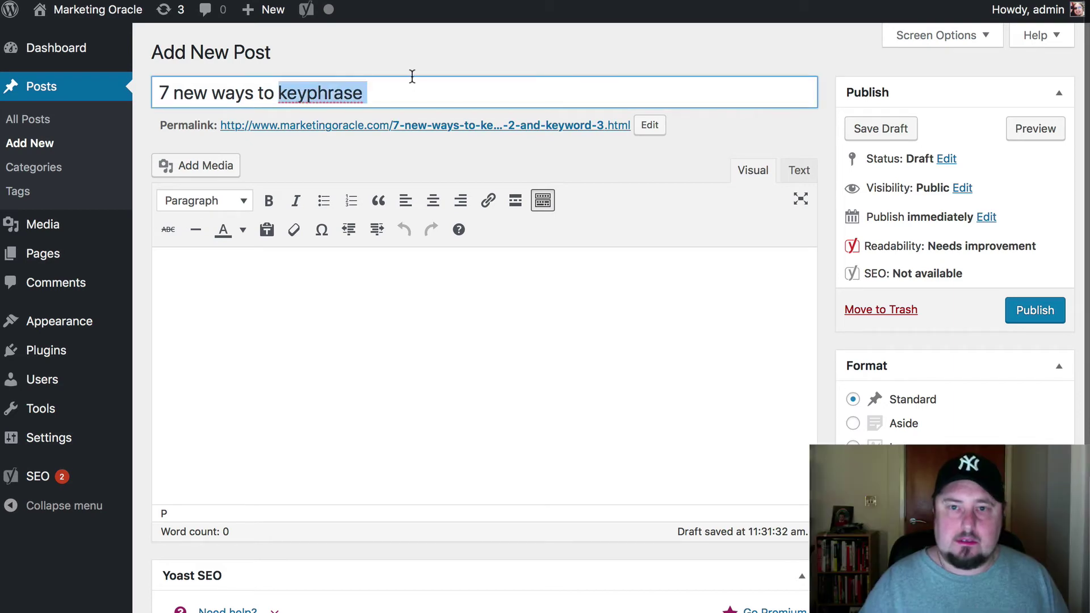
- Replace the whole post title with "90 day content marketing challenge"
triple_click(168, 95)
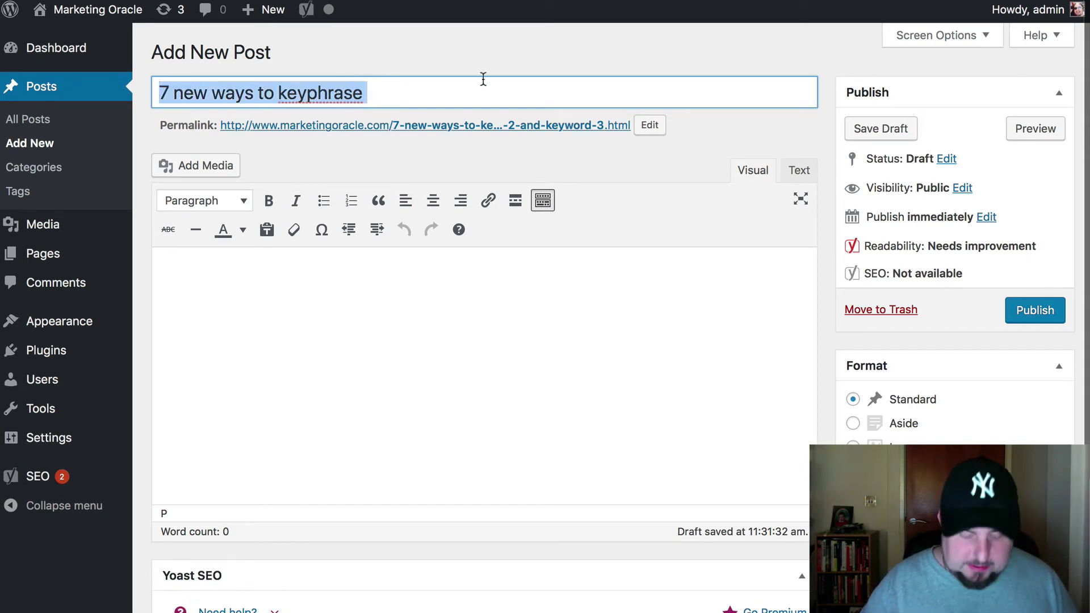
text(90)
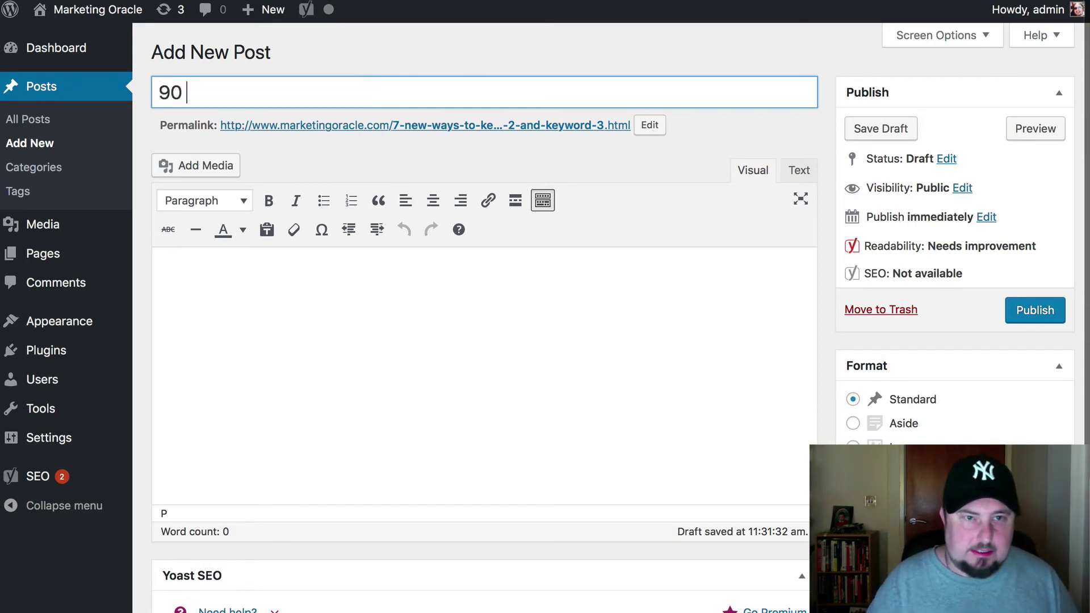
key(BackSpace)
key(BackSpace)
text(90 da)
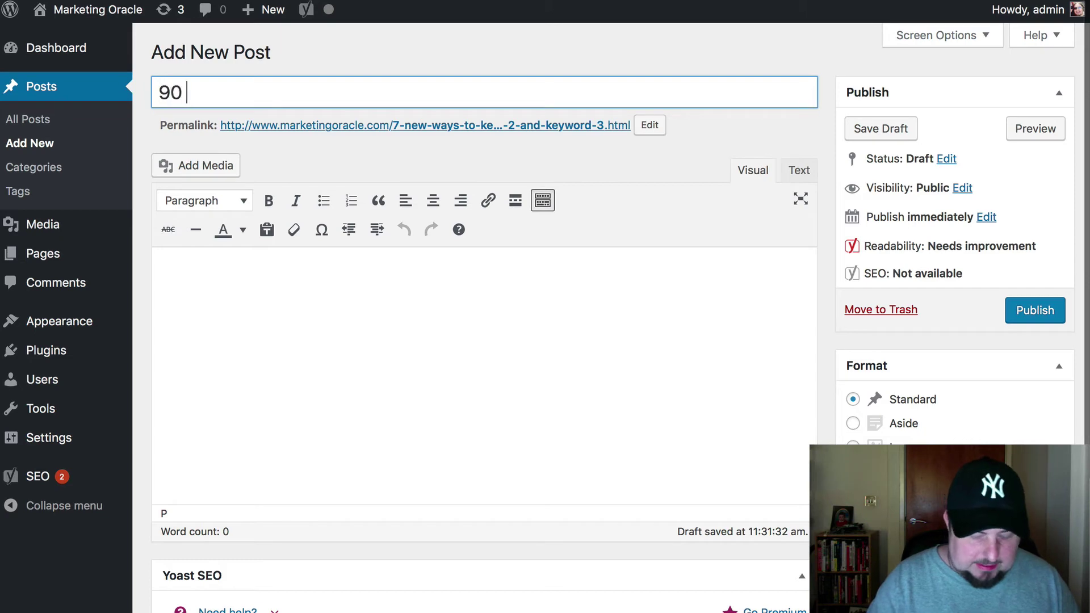
text(y content)
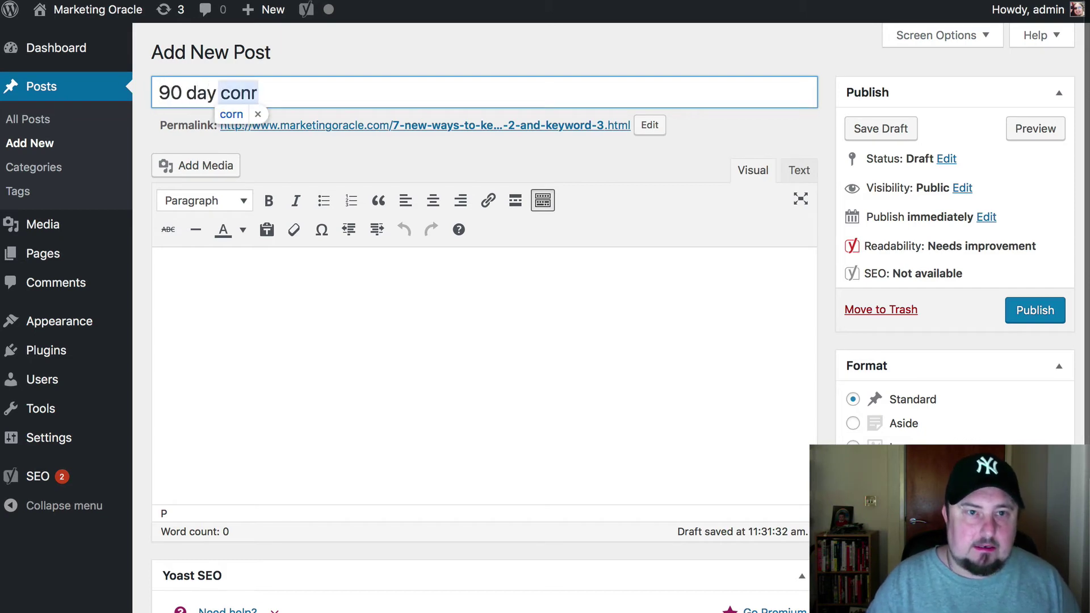
text( mark)
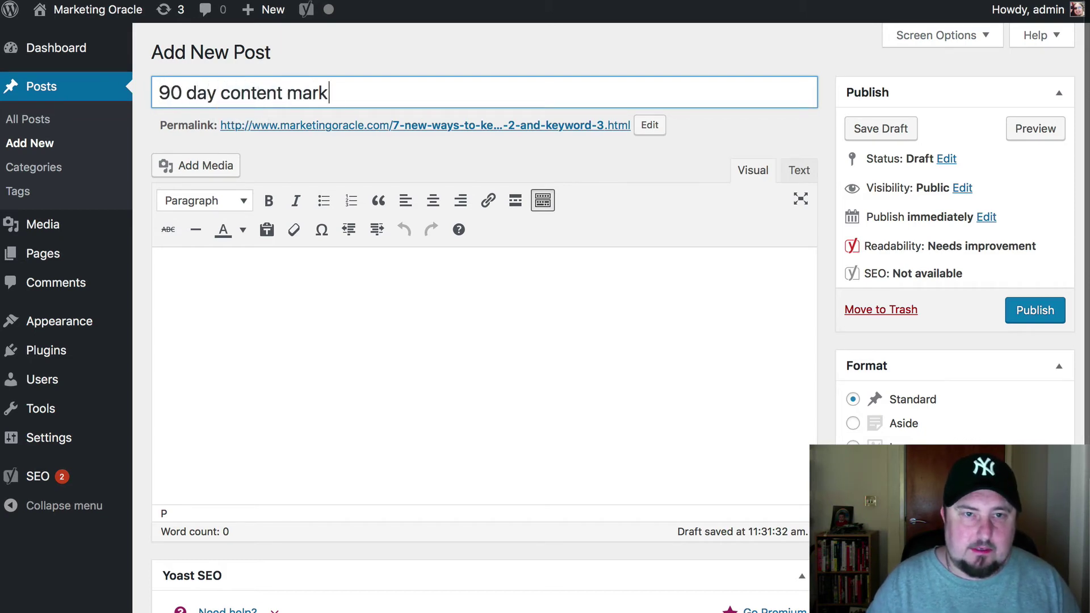
text(eting cha)
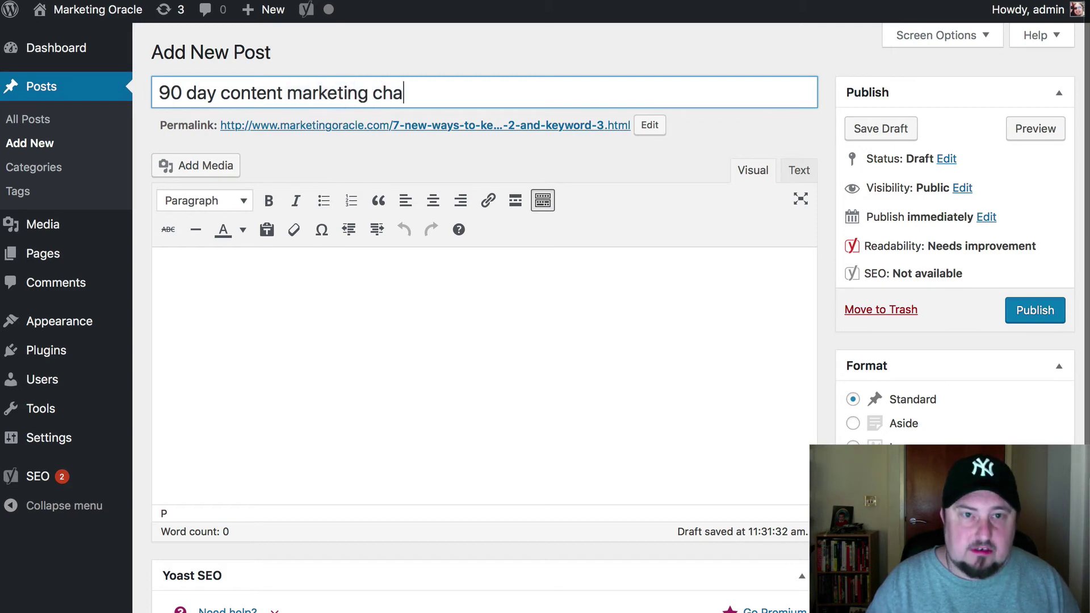
text(llenge)
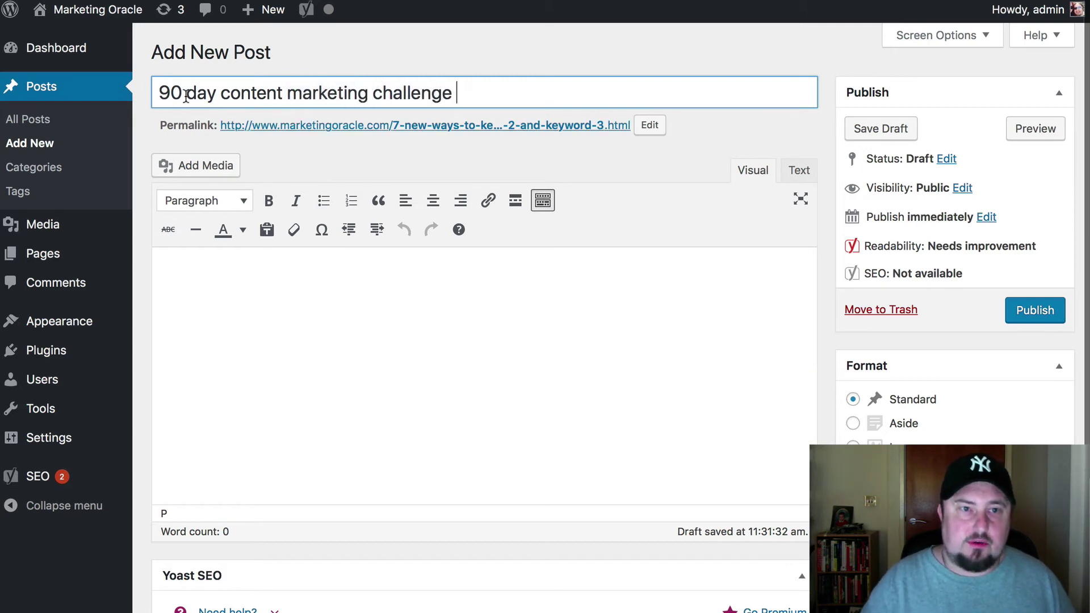
- Highlight the post title, then copy its full text into the empty post body
click(158, 92)
drag(471, 89, 142, 92)
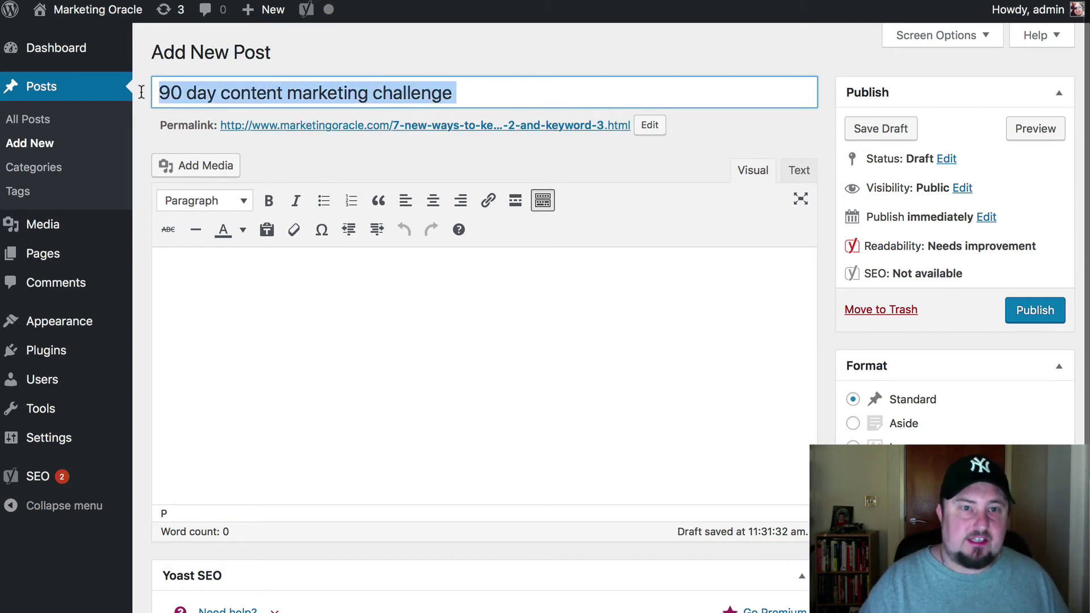
click(409, 343)
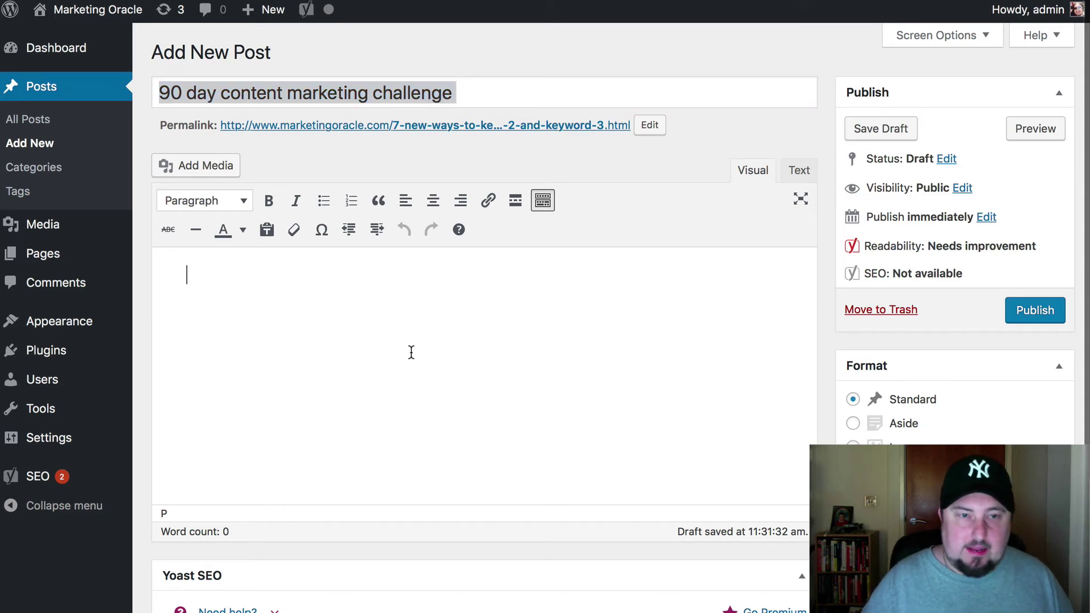
click(461, 171)
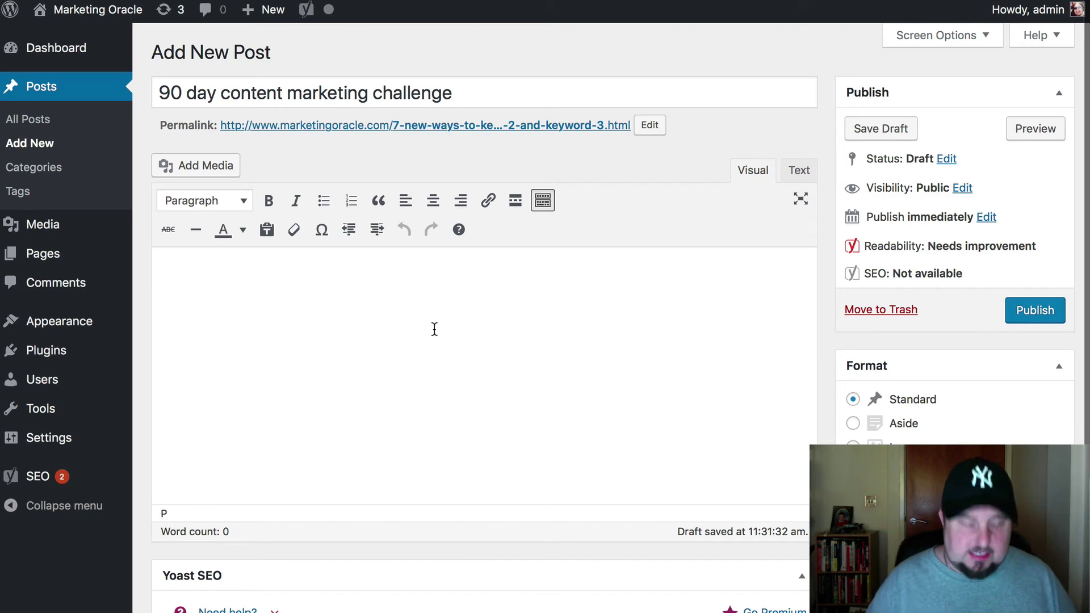
drag(459, 88, 144, 152)
key(ctrl+c)
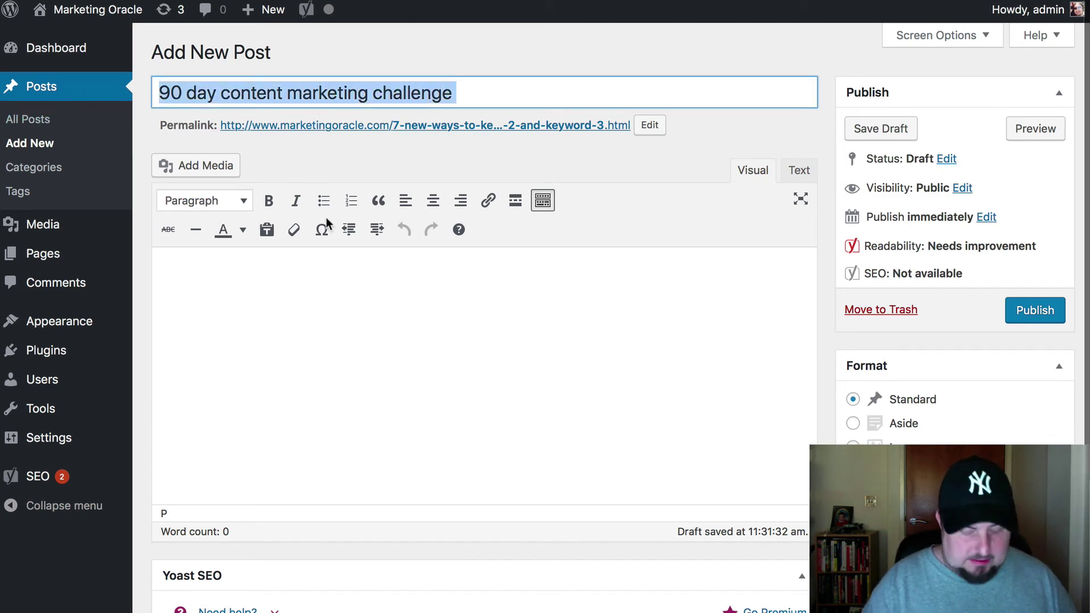
click(382, 286)
key(ctrl+v)
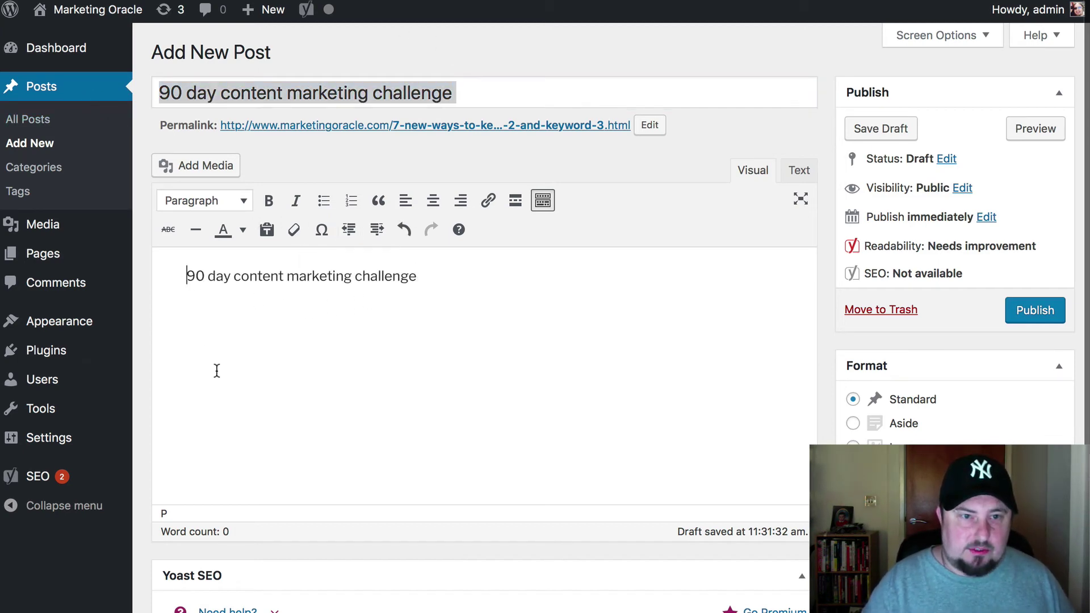
- Complete the body's opening sentence as "Today I'm going to show you the results of a 90 day content marketing challenge." and start a new paragraph
text(Today I)
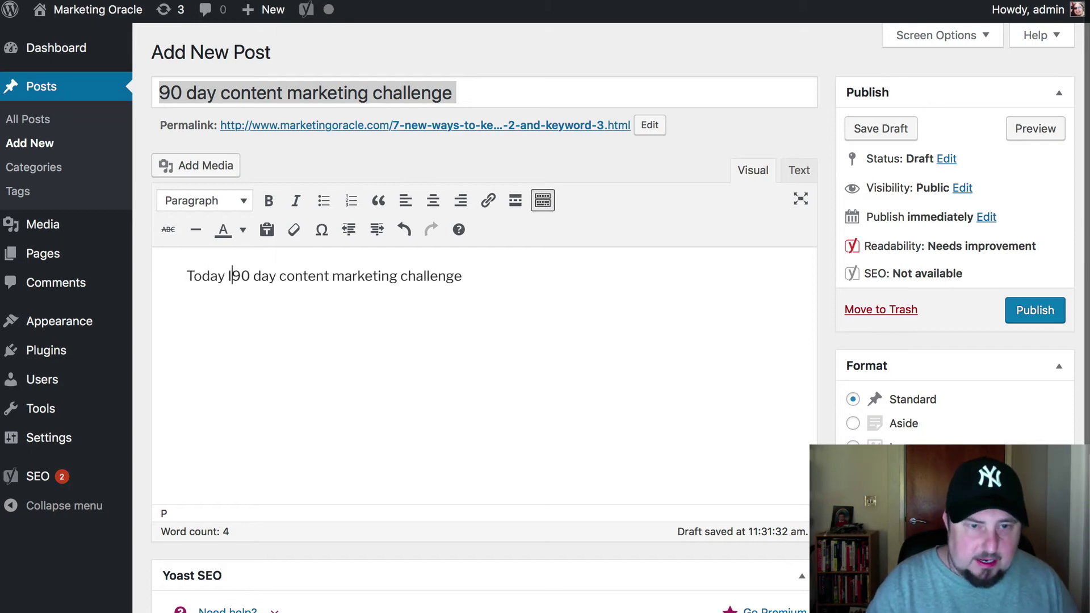
text('m going to show)
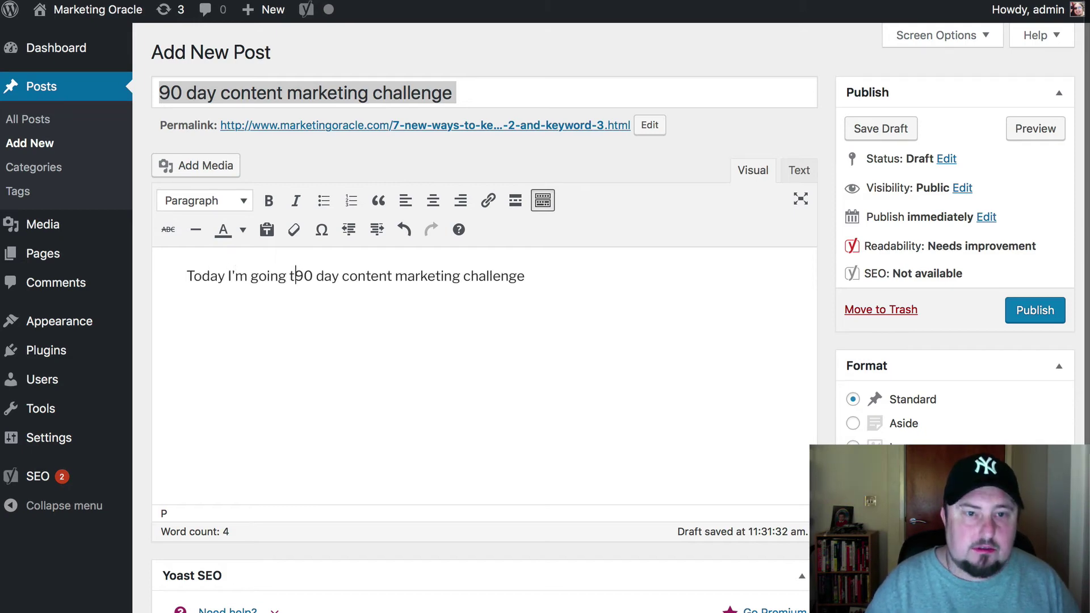
text( you)
key(BackSpace)
key(BackSpace)
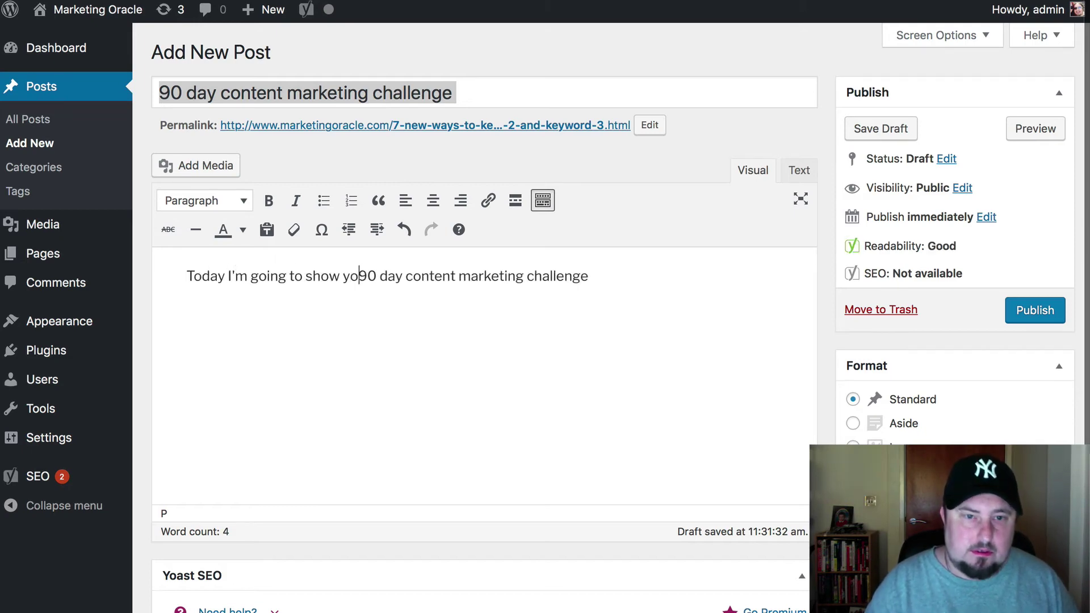
text(u the results)
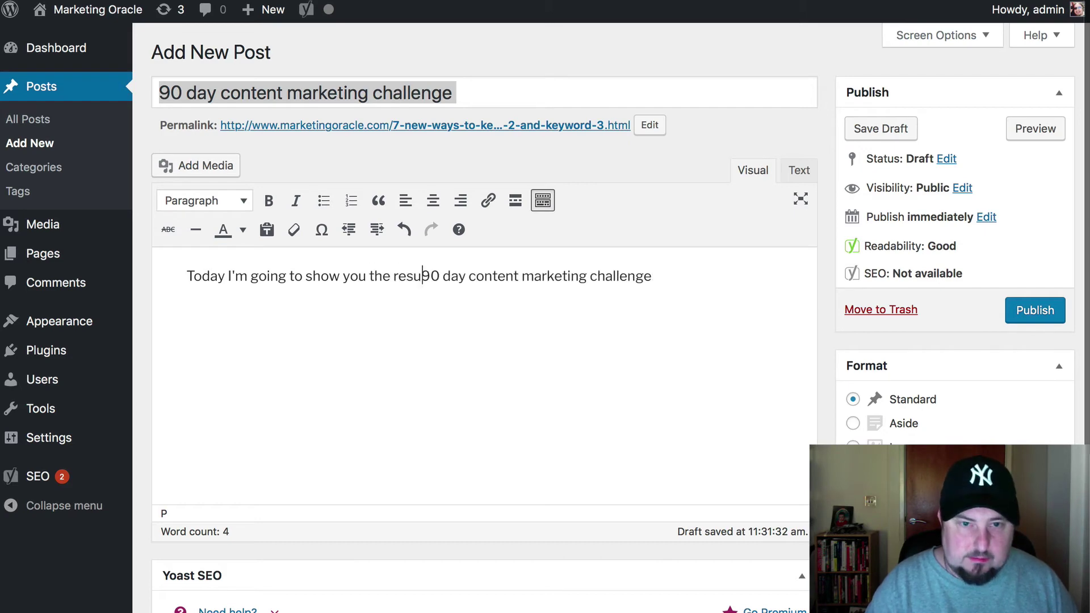
text( of a)
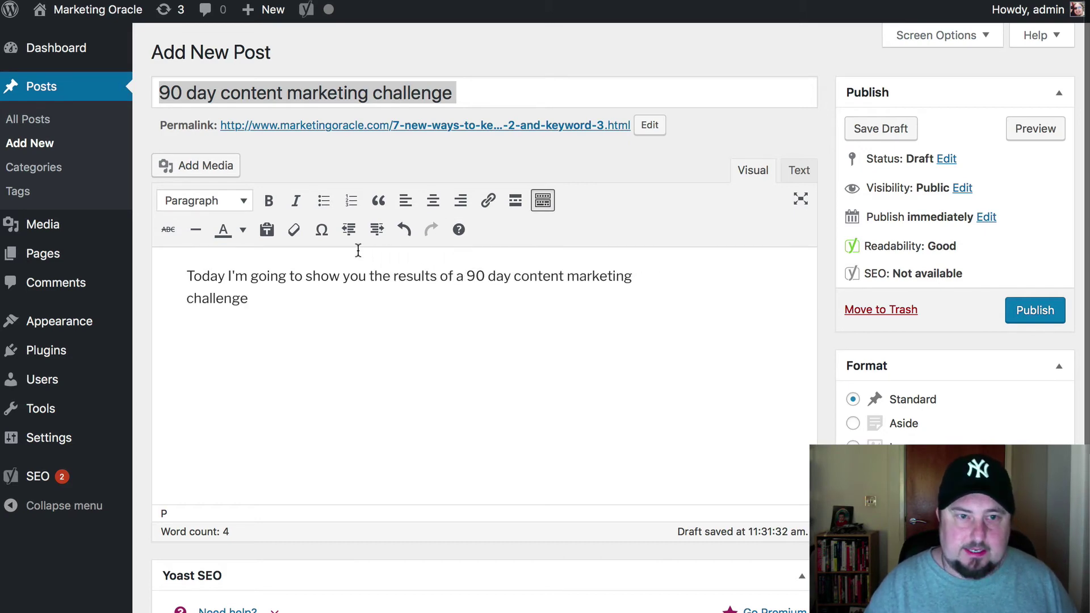
click(325, 305)
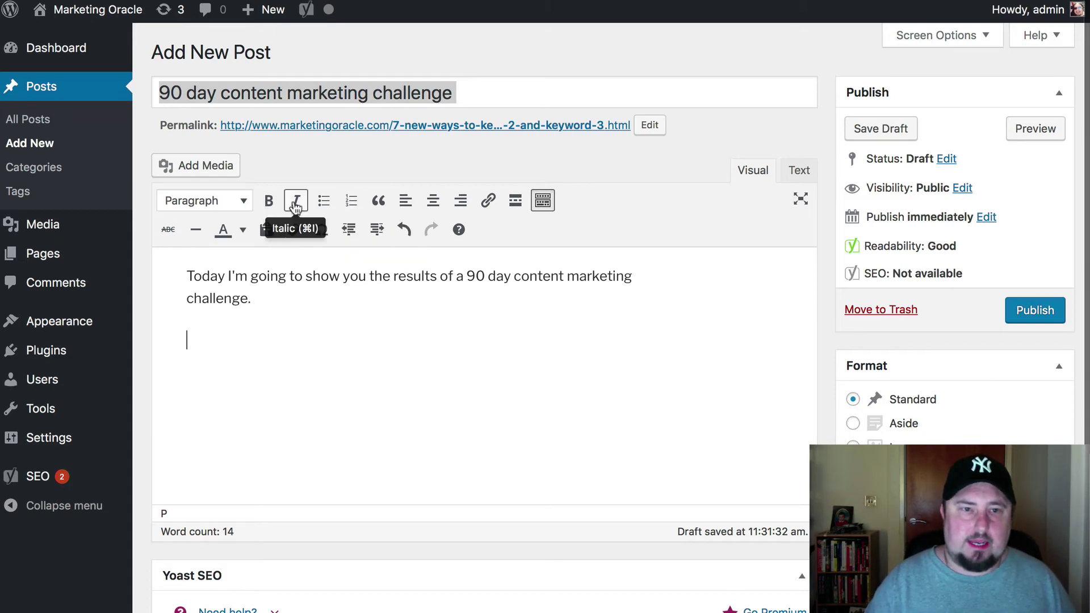
- Add a Heading 2 line reading "Keyword" below the opening paragraph
click(236, 202)
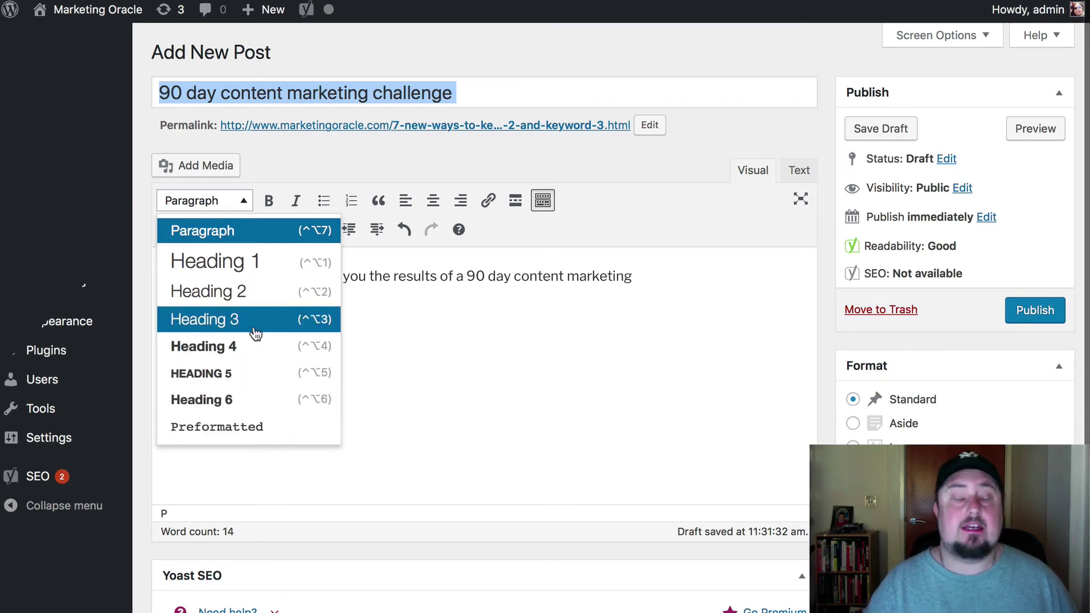
click(250, 292)
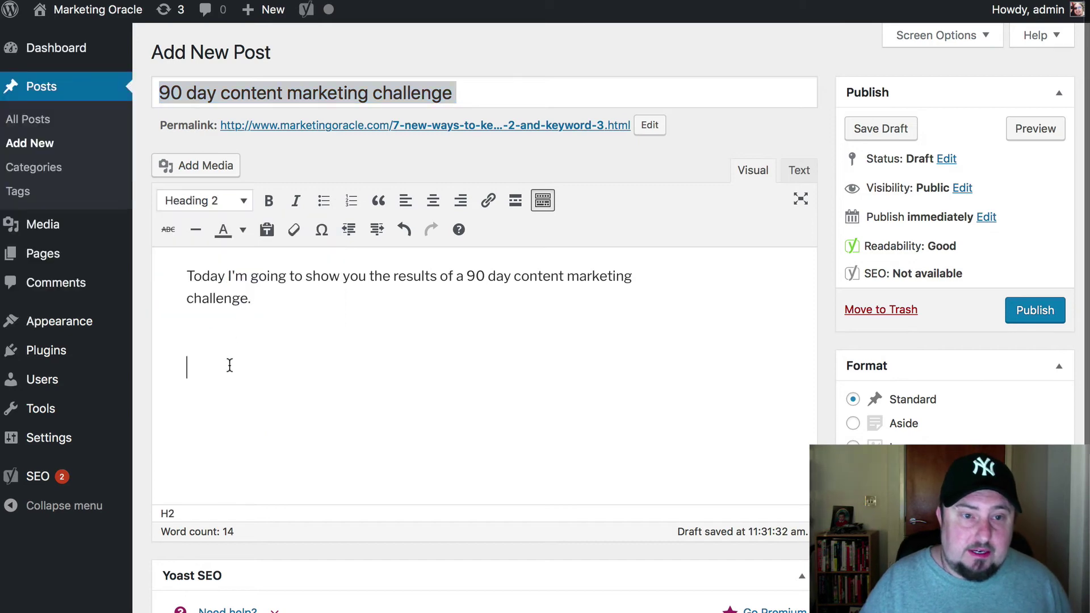
text(K)
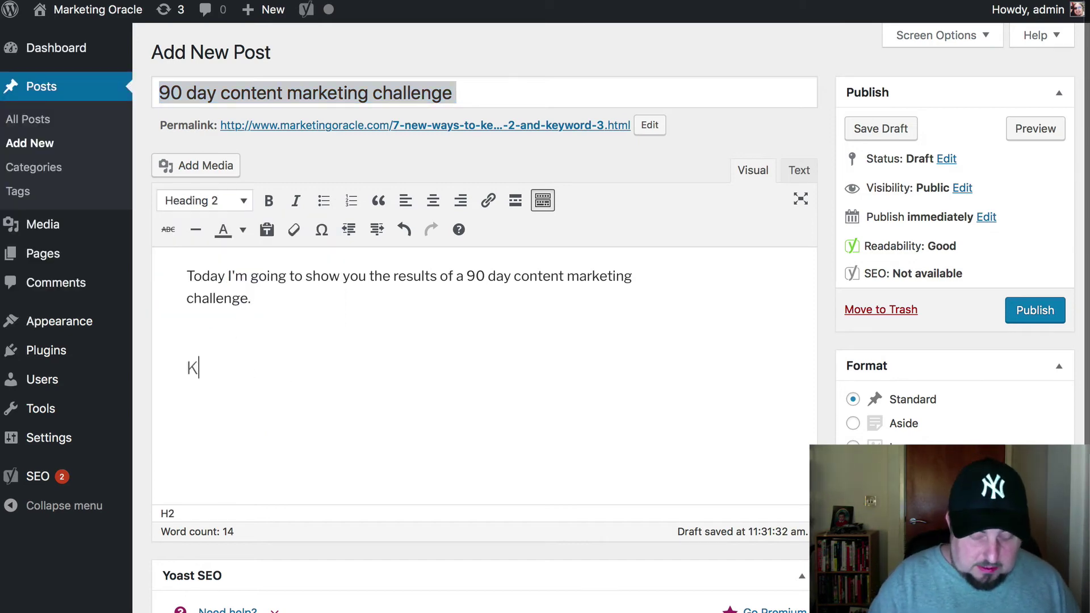
text(eywords)
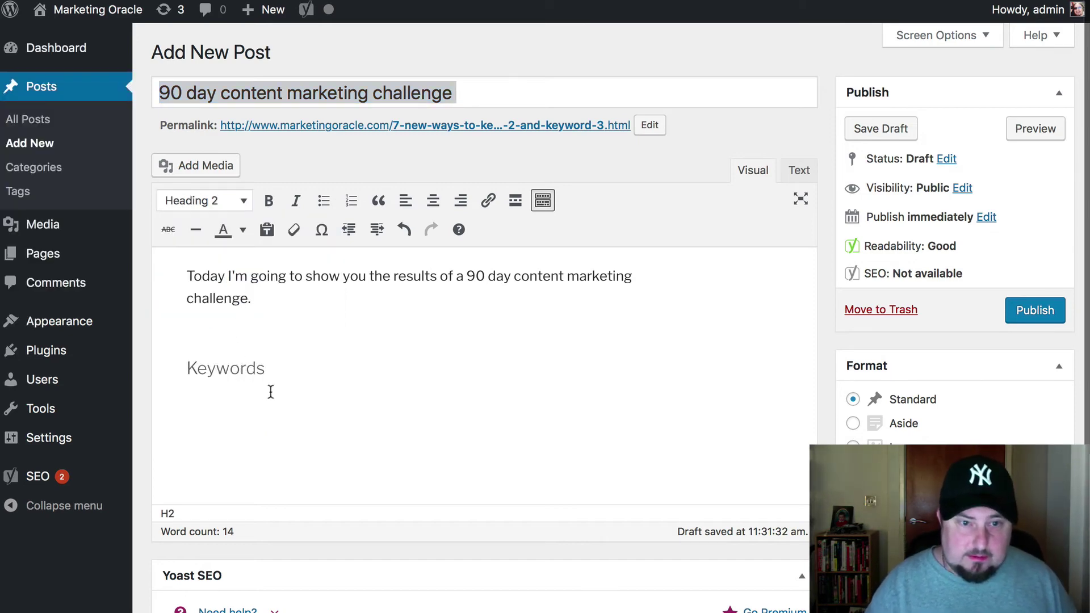
key(BackSpace)
key(BackSpace)
key(Return)
key(BackSpace)
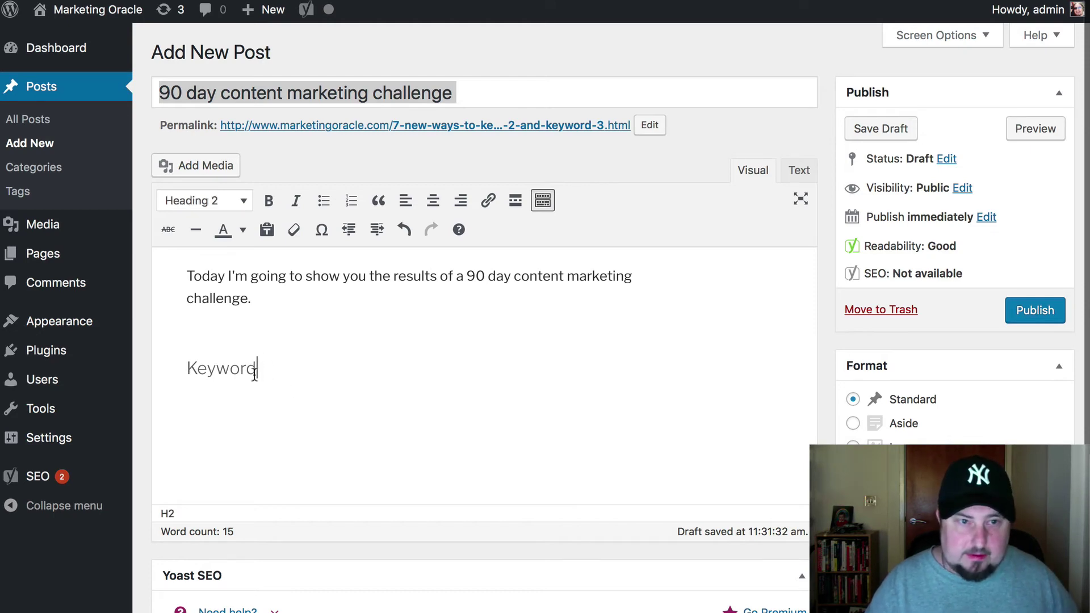
- Highlight the Keyword subheading and replace its text with "90 day content marketing challenge"
mouse_move(151, 370)
mouse_down()
mouse_move(270, 368)
mouse_move(163, 353)
mouse_up()
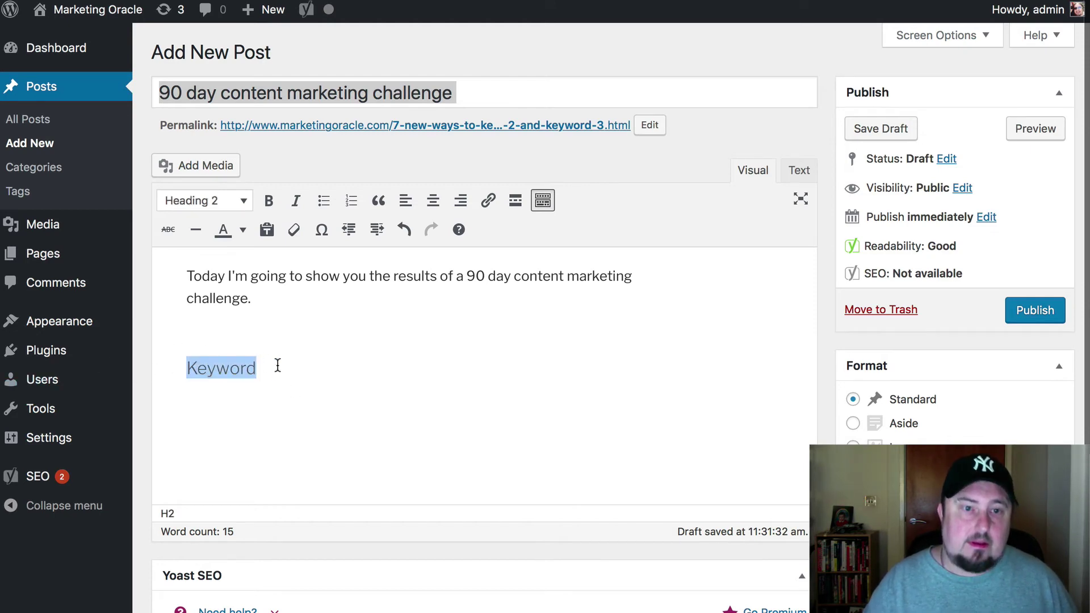
click(248, 365)
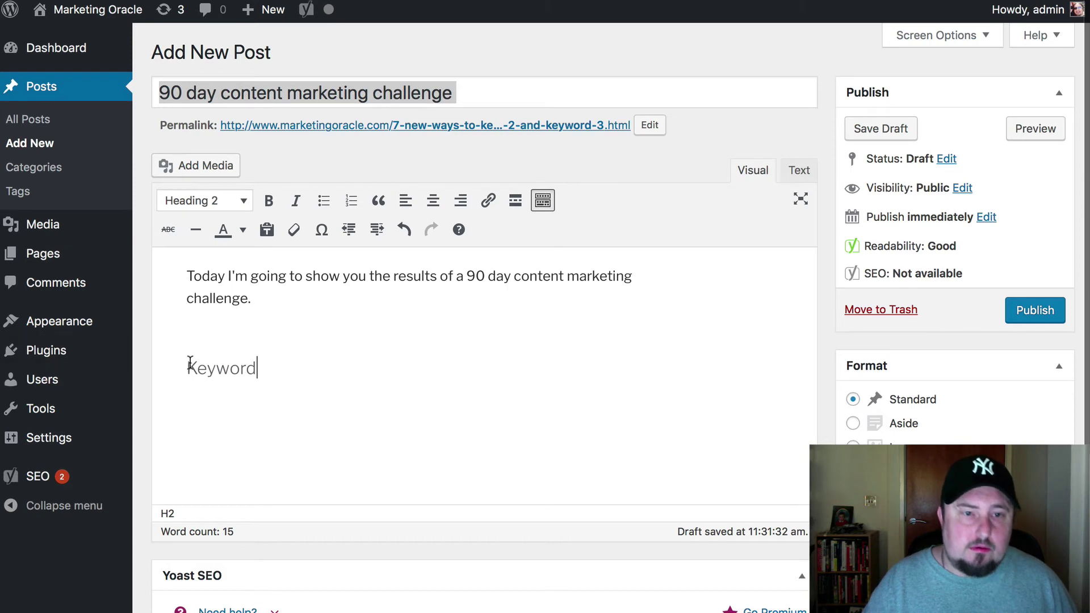
drag(190, 365, 296, 362)
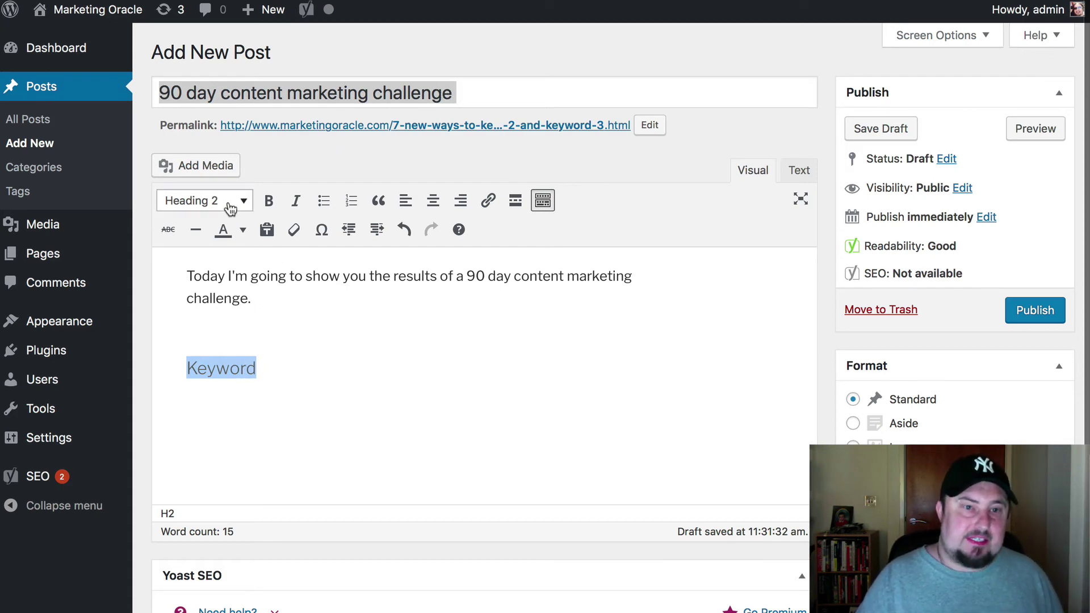
click(250, 374)
drag(260, 370, 189, 366)
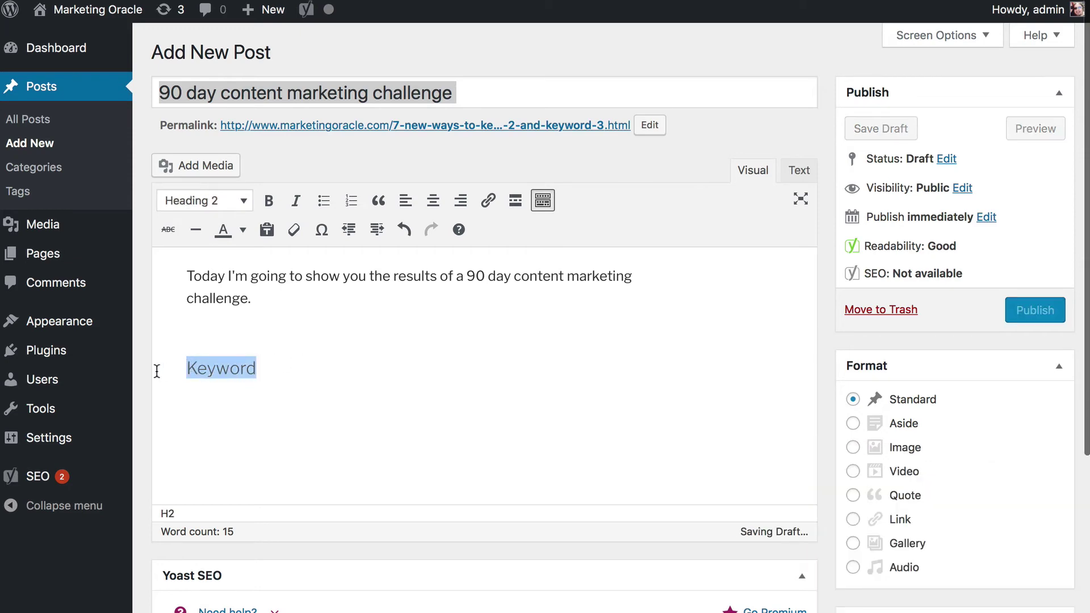
text(90 )
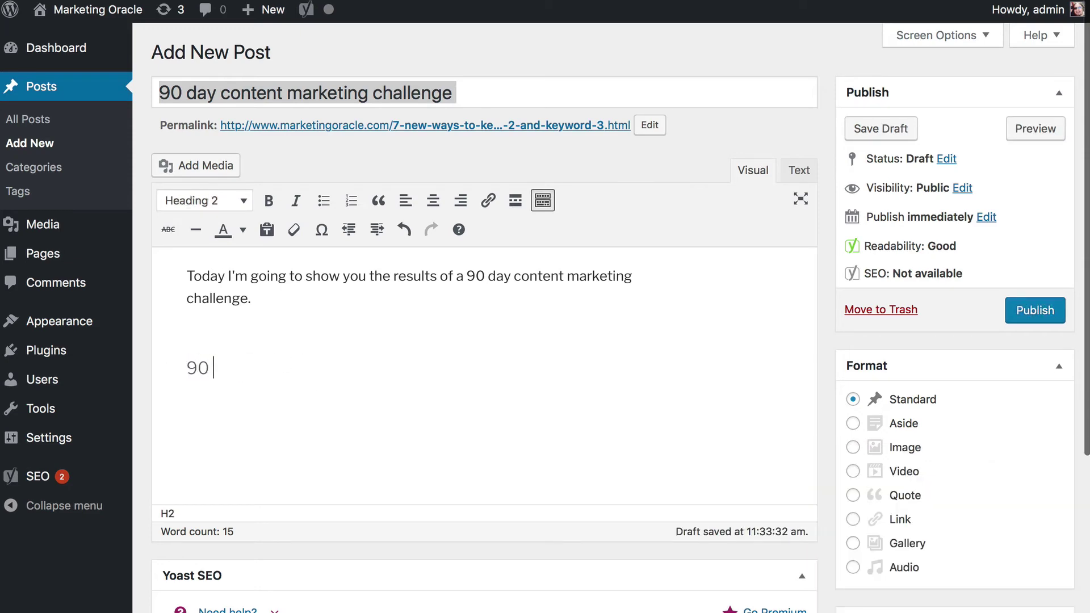
text(day content ma)
key(BackSpace)
text(marketin)
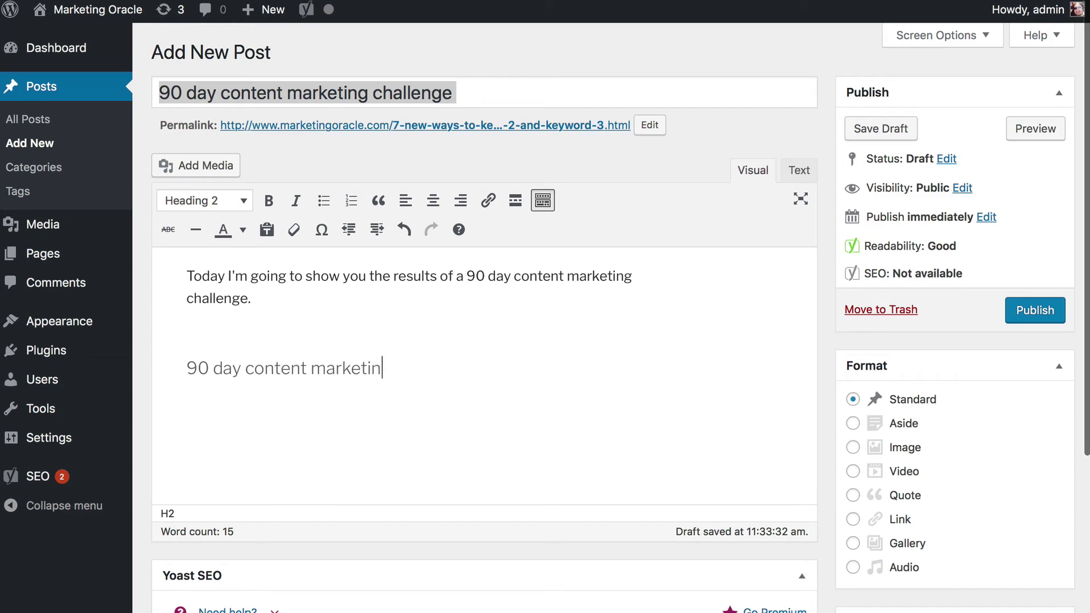
text(g challenge)
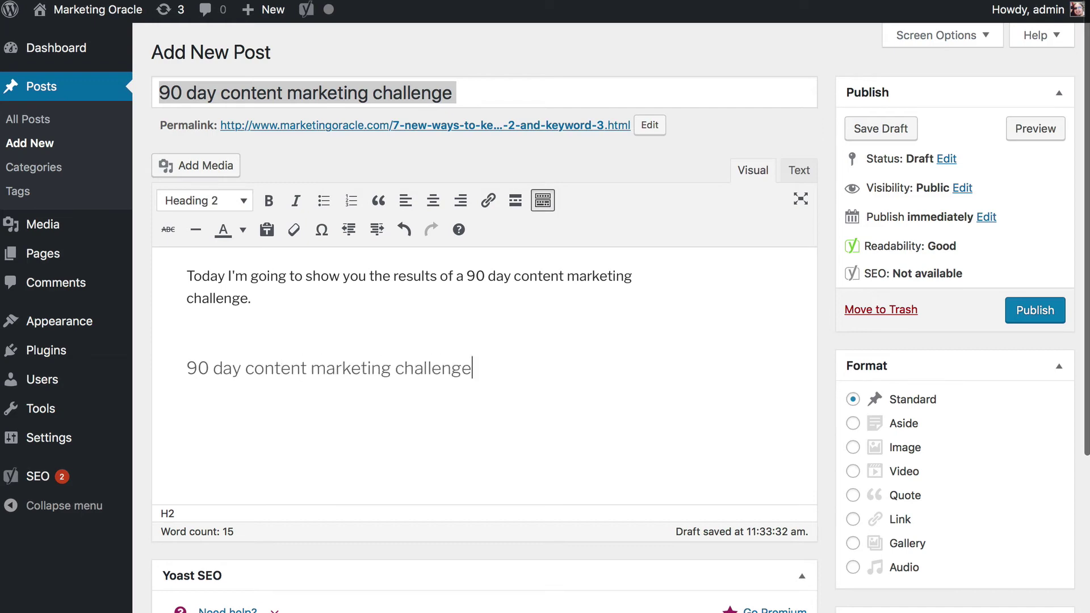
- Insert "Results of the" at the start of the subheading and move on to a normal paragraph below it
click(187, 381)
text(Results of )
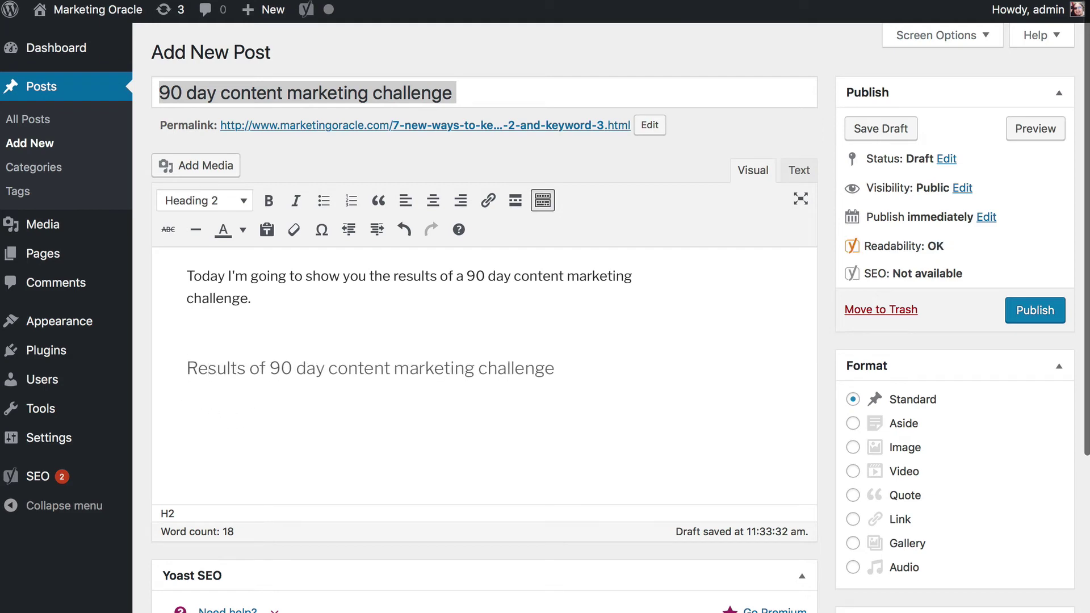
text(the)
click(398, 417)
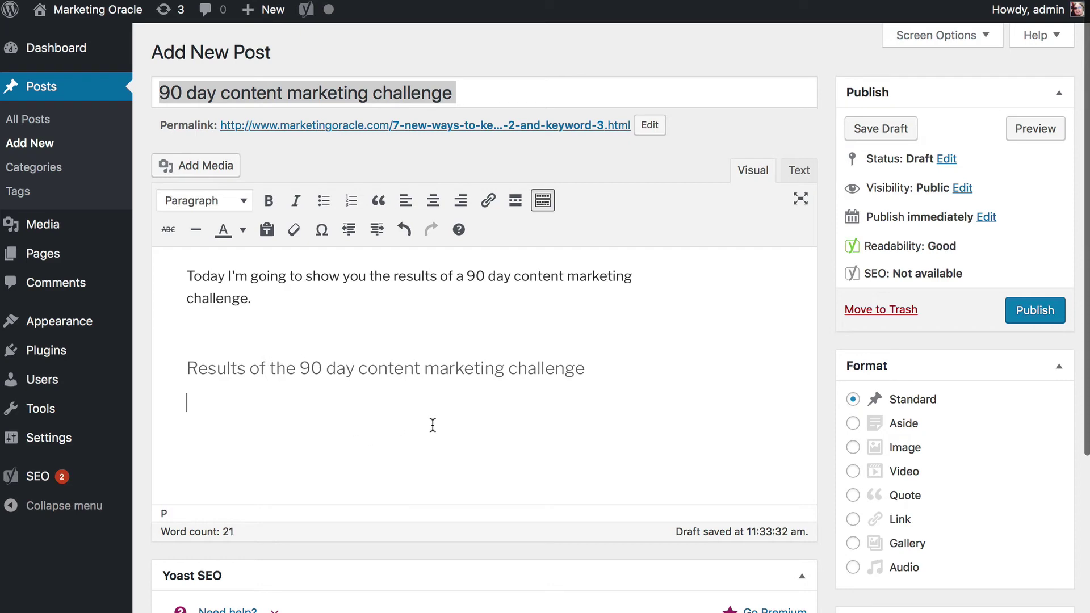
- Fill the paragraph under the subheading with several lines of repeated "Text text." placeholder sentences and end the paragraph
text(Text text. Text text.)
key(ctrl+v)
key(ctrl+v)
key(ctrl+v)
key(ctrl+v)
key(ctrl+v)
key(ctrl+v)
key(ctrl+v)
key(ctrl+v)
key(ctrl+v)
key(ctrl+v)
key(ctrl+v)
key(ctrl+v)
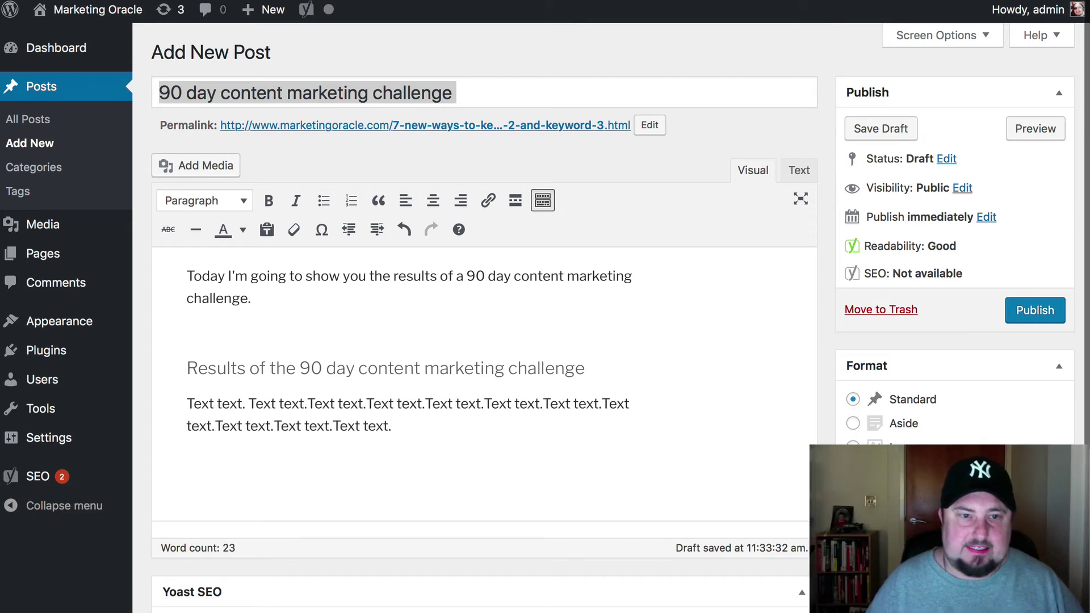
key(ctrl+v)
key(ctrl+v)
key(ctrl+v)
key(ctrl+v)
key(ctrl+v)
key(ctrl+v)
key(ctrl+v)
key(ctrl+v)
key(ctrl+v)
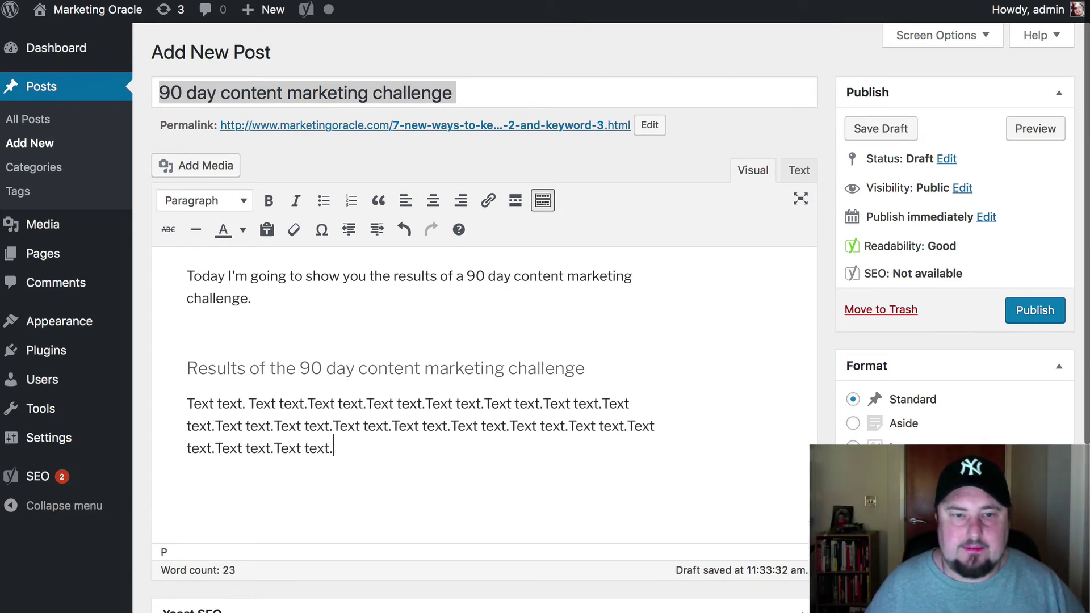
key(Return)
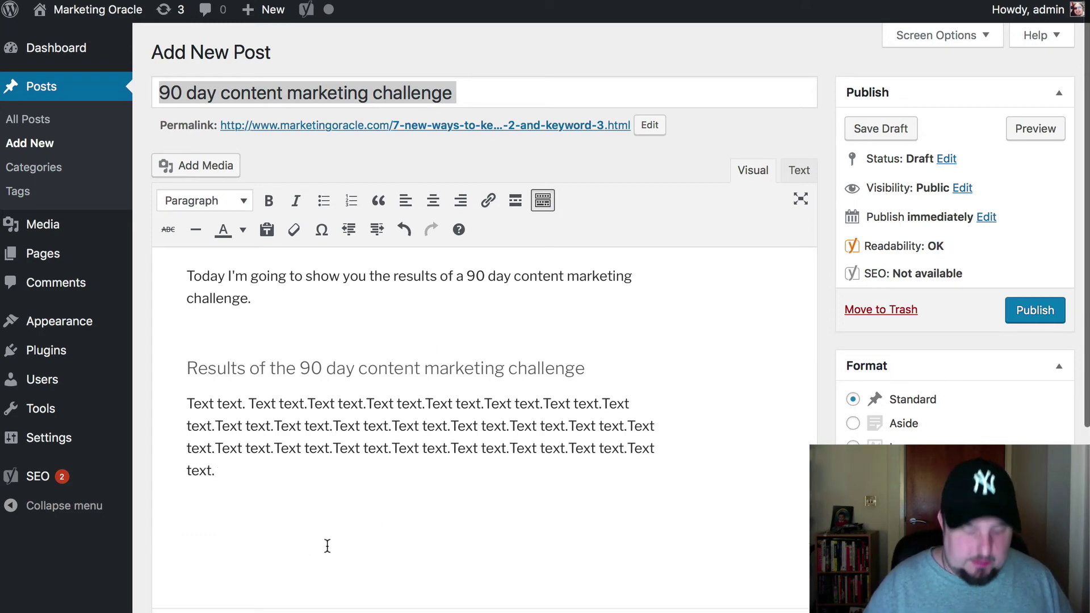
- Add a "Keyword 3" subheading formatted as Heading 2 below the placeholder paragraph and move on to the line beneath it
text(Keyword 3)
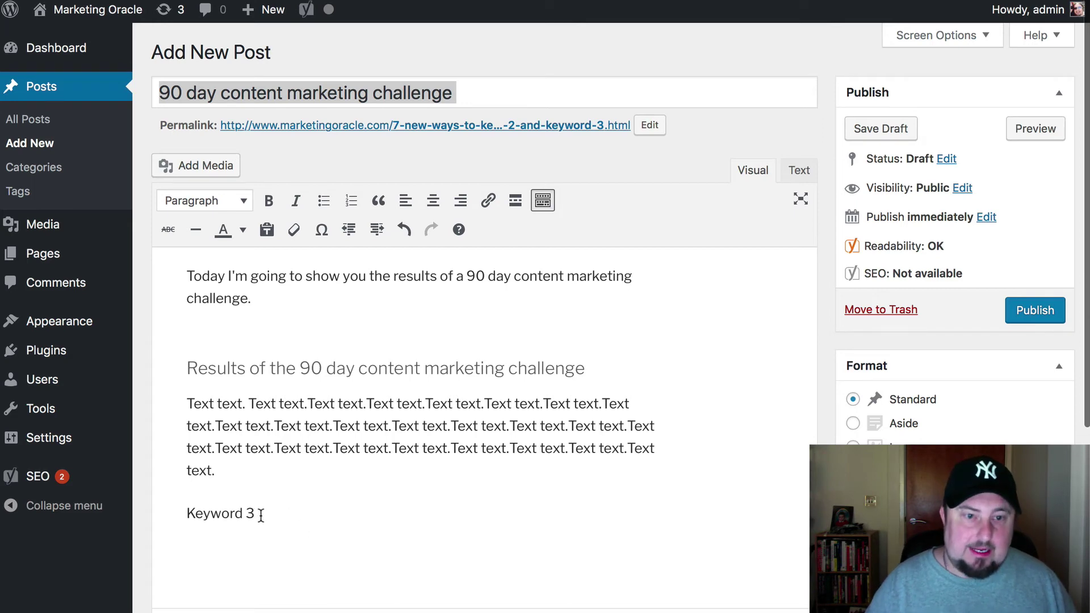
drag(261, 514, 187, 515)
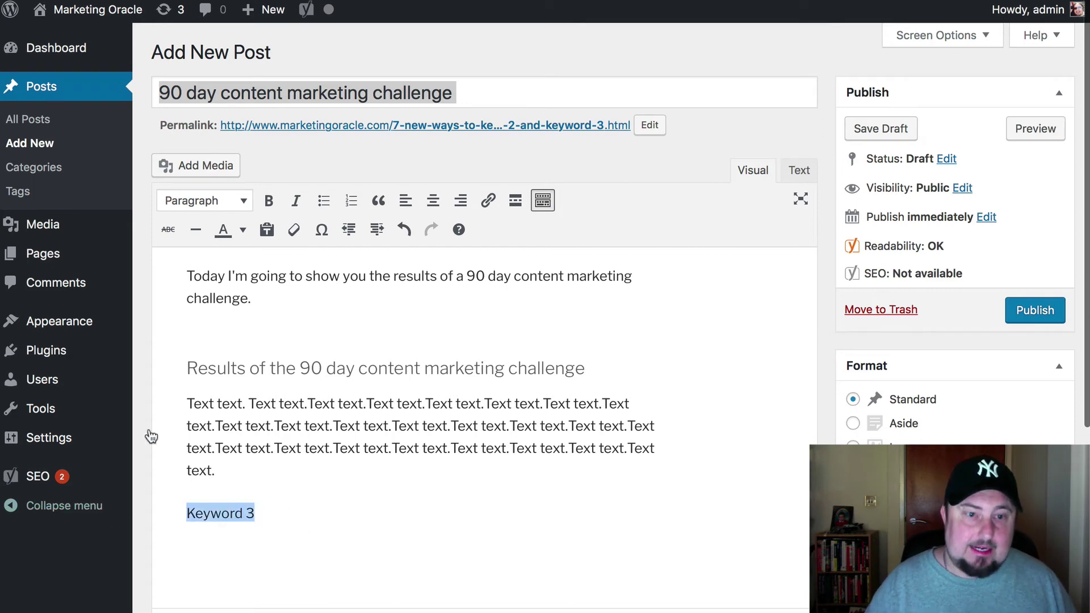
click(204, 201)
click(225, 294)
click(305, 587)
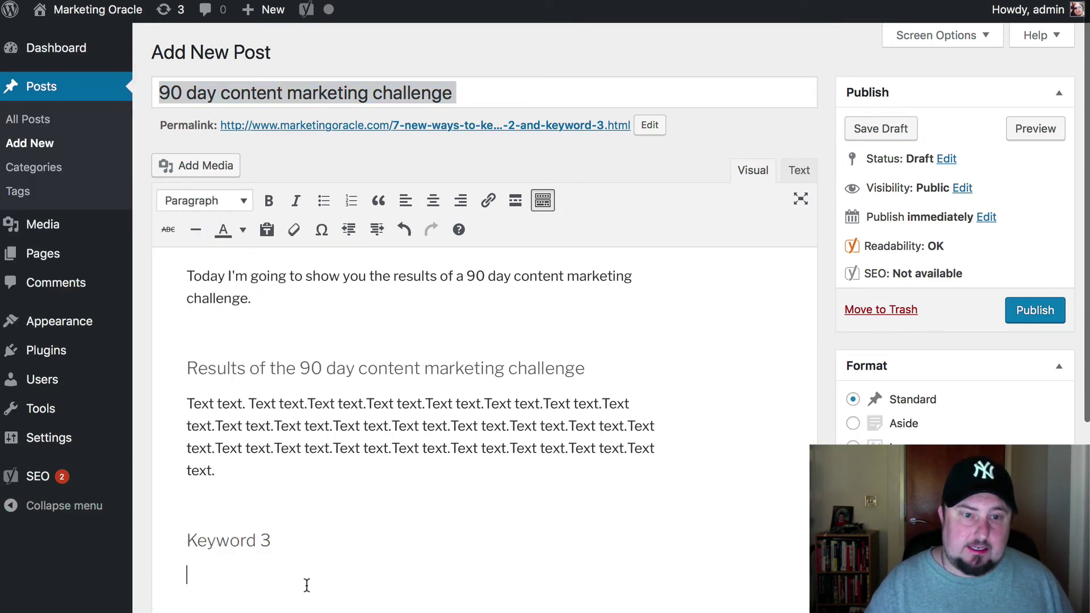
- Copy the placeholder paragraph from the "Results of the" section and paste it twice as separate paragraphs under the Keyword 3 subheading
click(211, 469)
drag(211, 469, 169, 413)
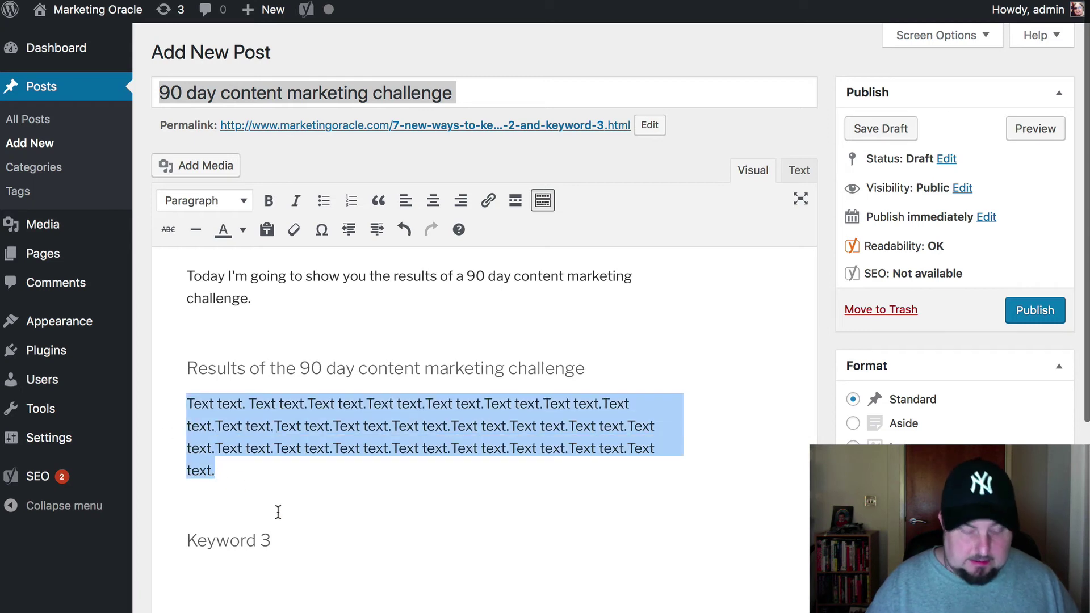
key(ctrl+c)
click(277, 571)
key(ctrl+v)
scroll(340, 539, down, 2)
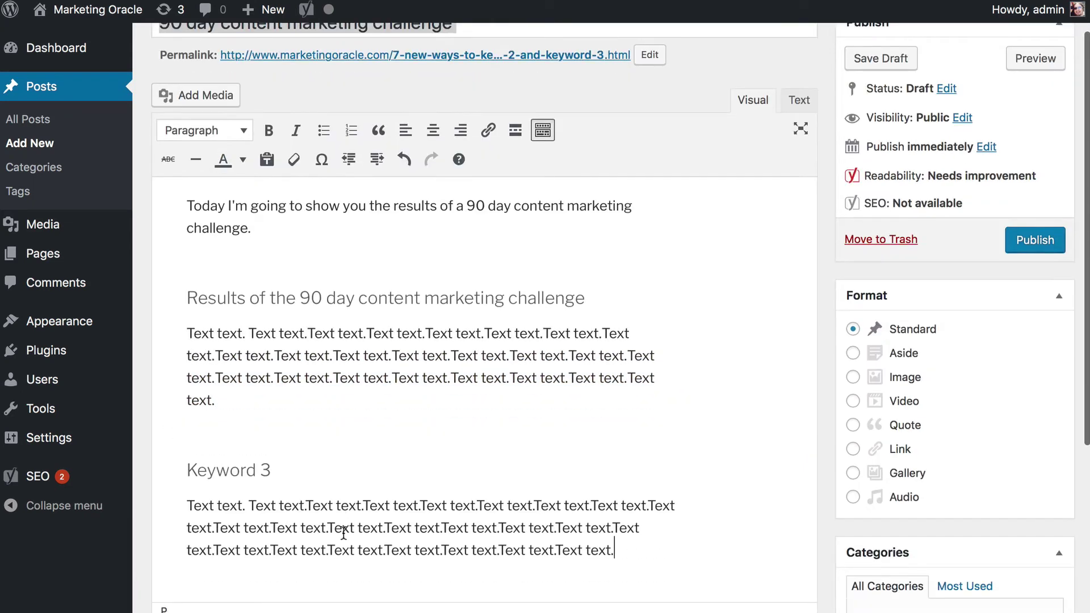
key(Return)
key(ctrl+v)
- Review the keyphrase placement in the post title and highlight the two subheadings in the body
scroll(399, 304, up, 2)
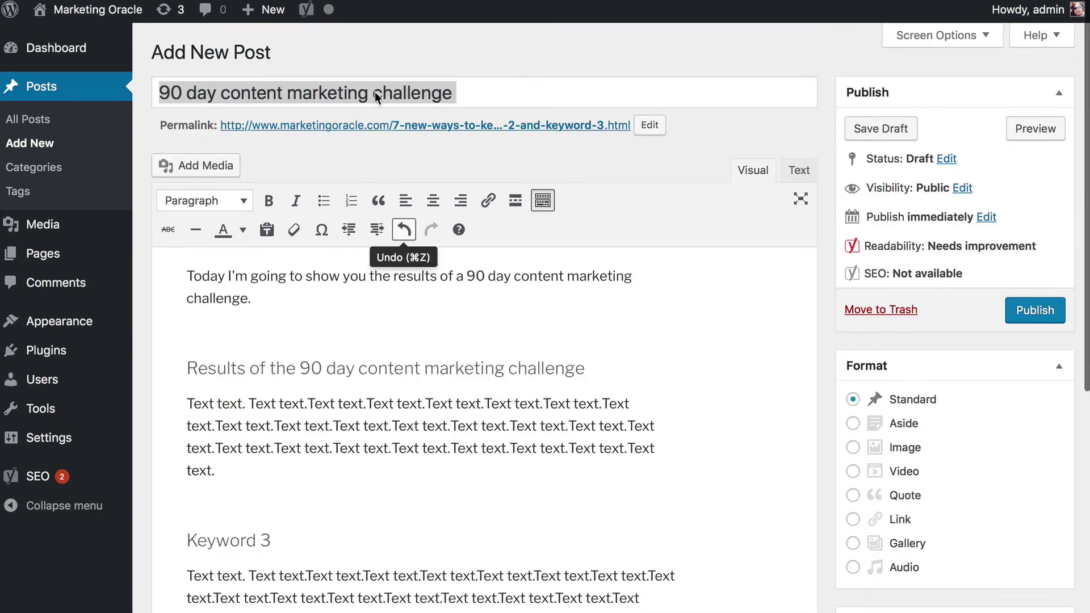
click(306, 93)
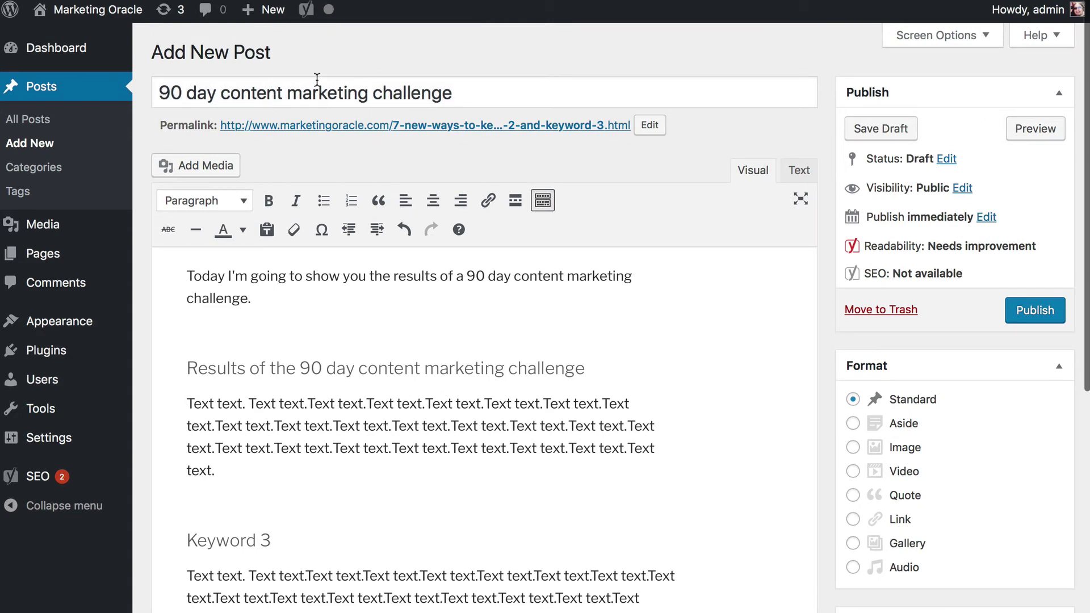
click(232, 364)
drag(187, 368, 630, 368)
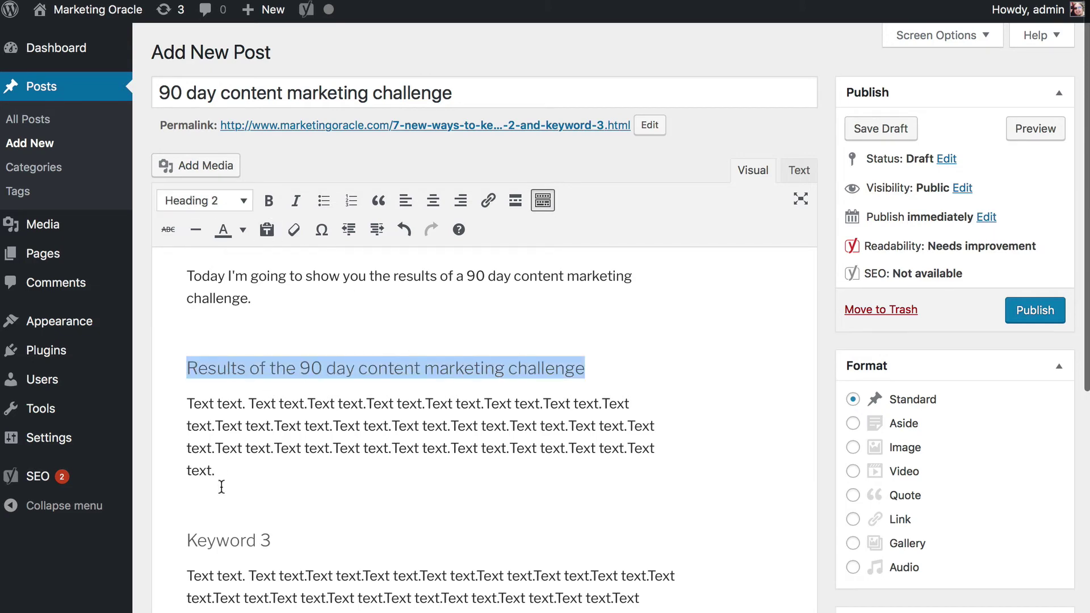
drag(191, 538, 189, 538)
drag(189, 538, 310, 534)
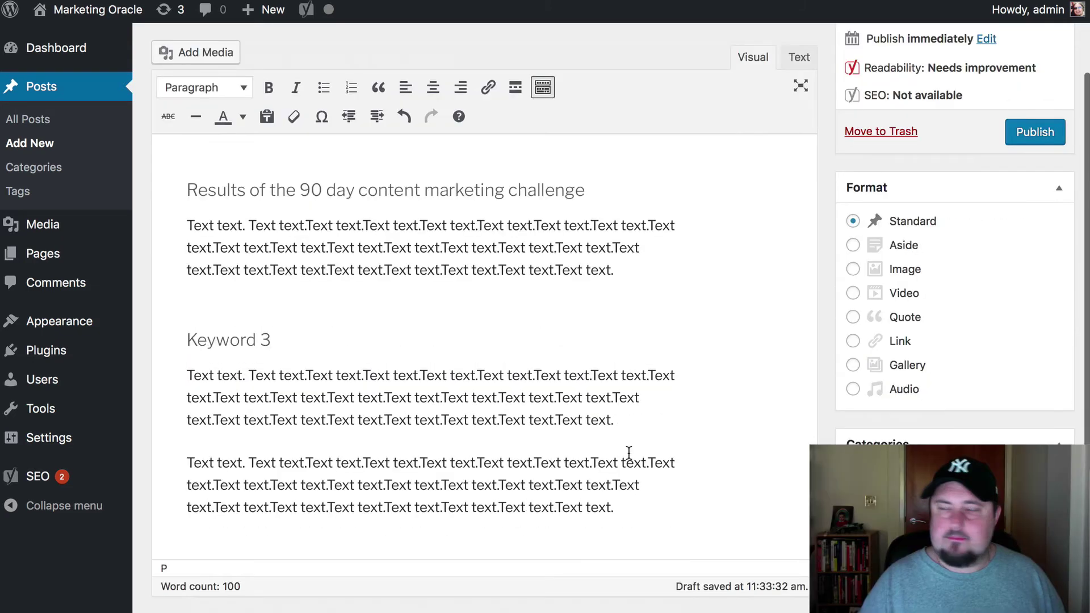
scroll(628, 452, down, 1)
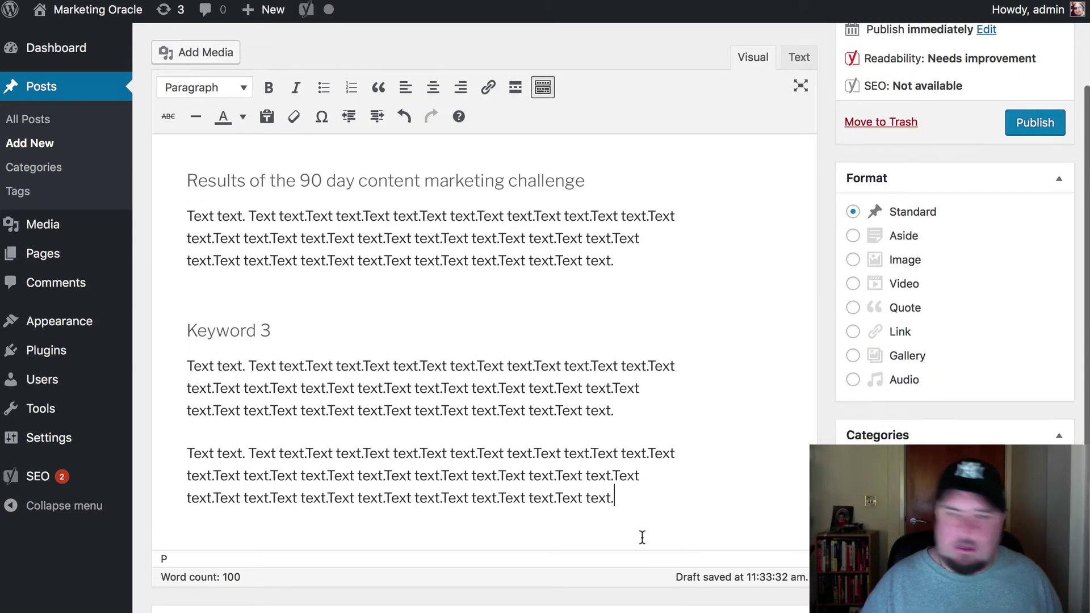
- Add the line "Summary of 90 day content marketing challenge" after the last placeholder paragraph
key(Return)
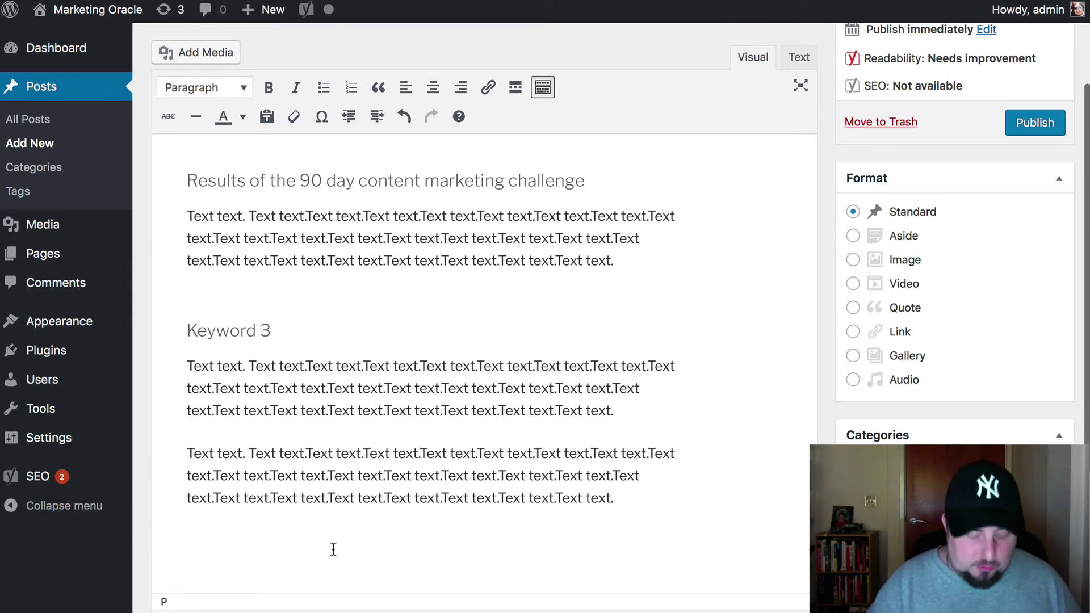
text(Summary of)
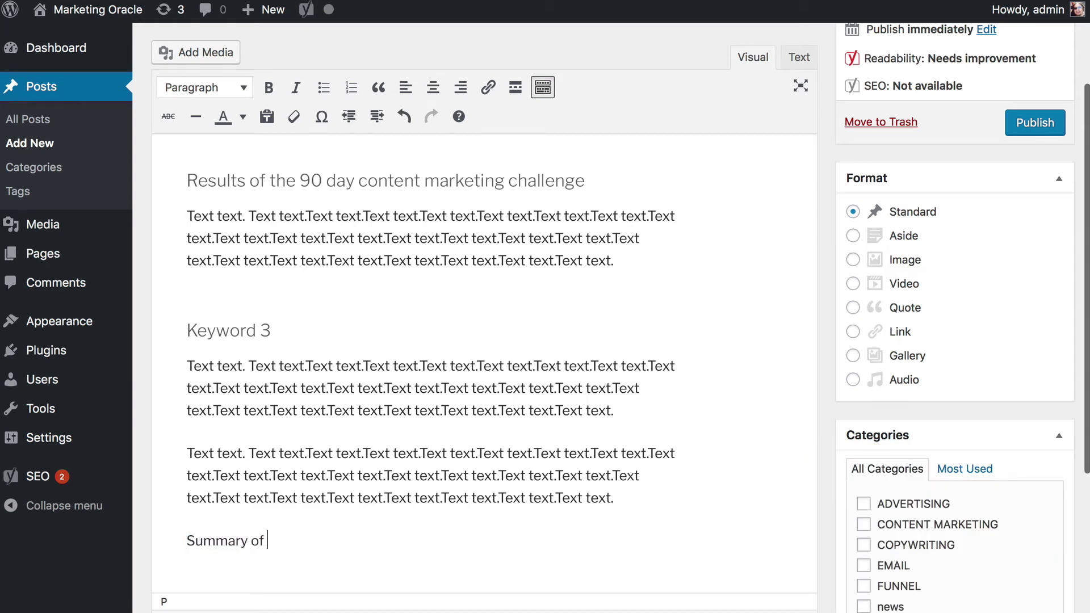
text( 90 day conte)
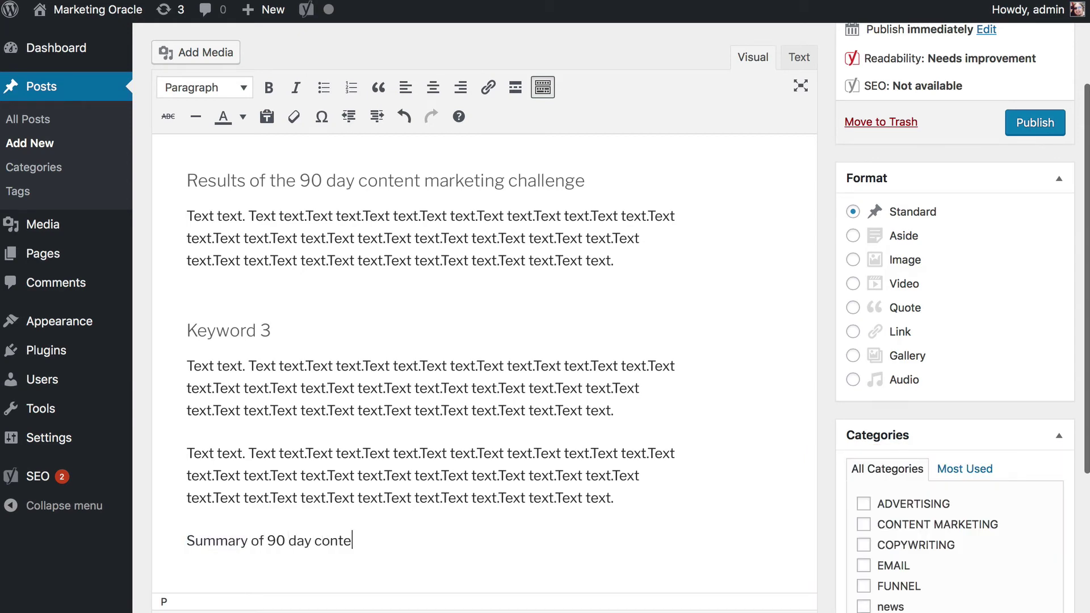
text(nt marketing c)
text(hallenege)
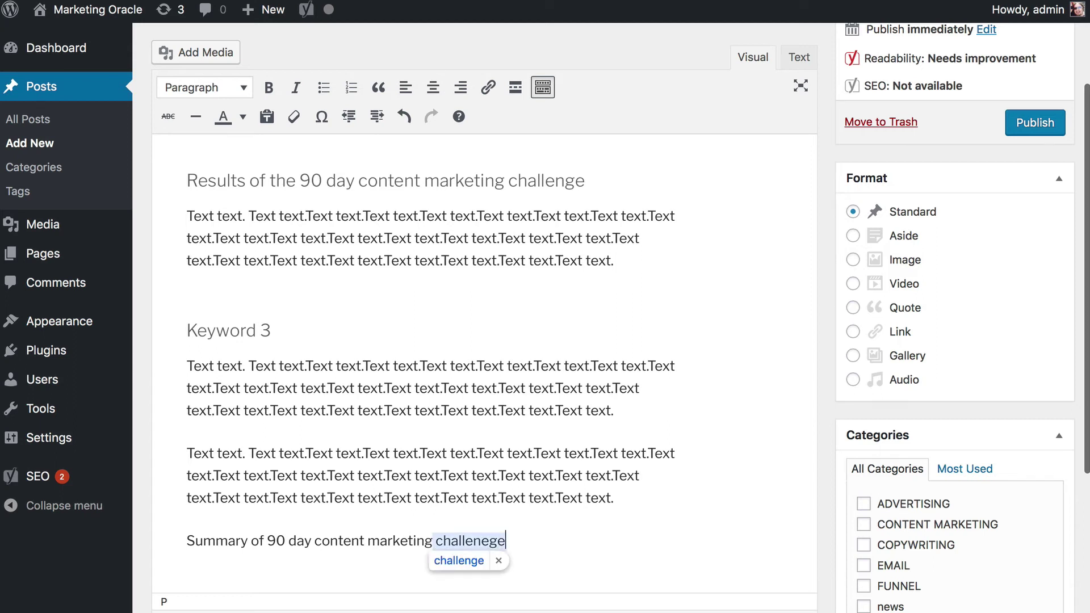
key(space)
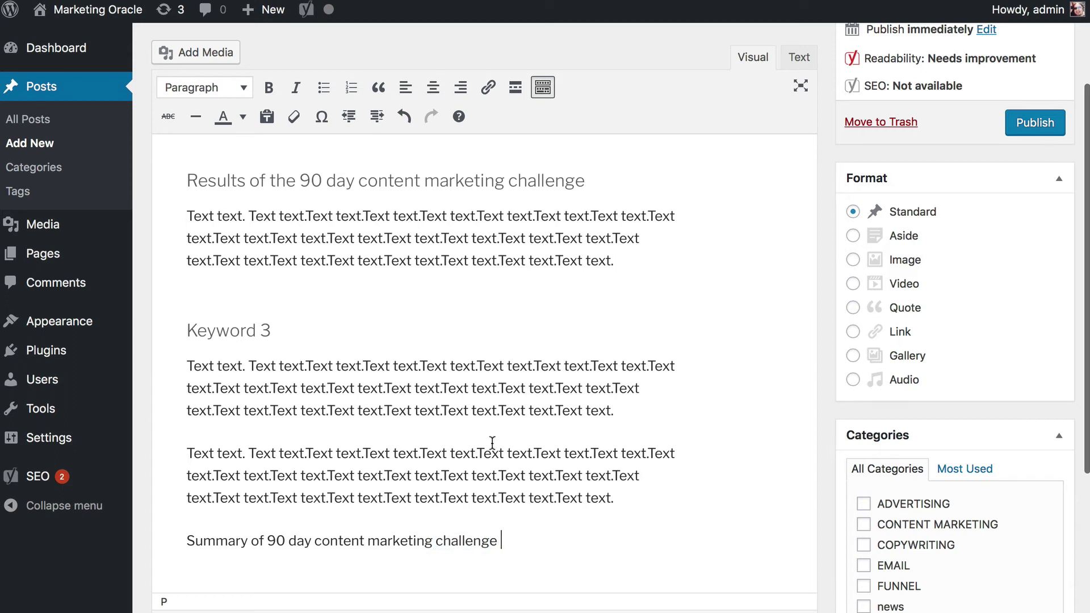
- Format the "Summary of 90 day content marketing challenge" line as Heading 2
drag(497, 540, 162, 528)
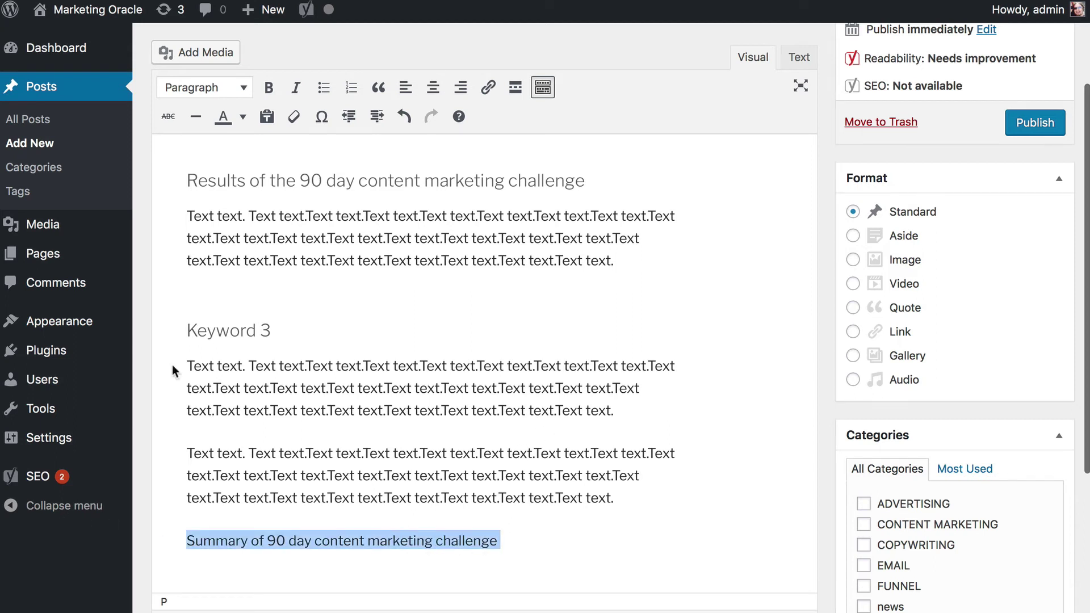
click(233, 88)
click(237, 179)
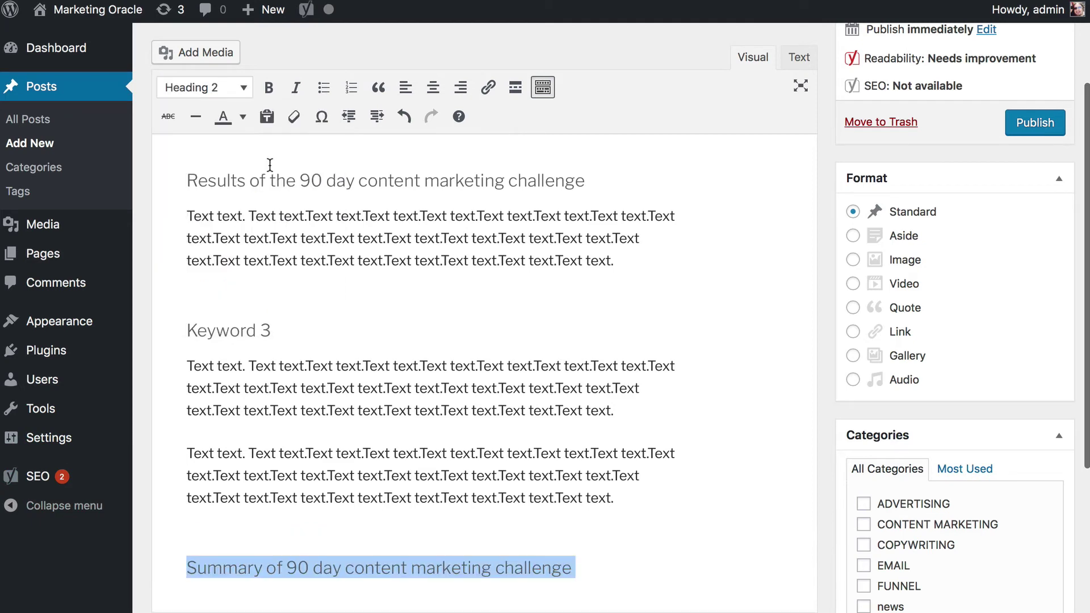
click(449, 520)
- Copy the placeholder paragraph above the Summary subheading and paste it as a new paragraph below that subheading
scroll(487, 443, up, 2)
scroll(511, 454, down, 3)
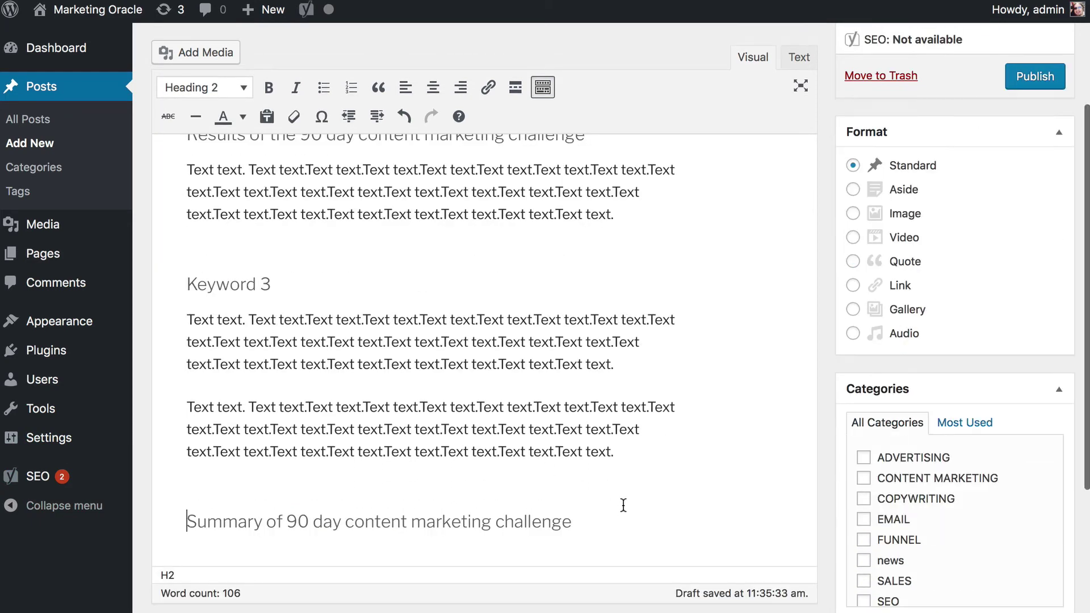
click(629, 452)
triple_click(458, 438)
key(super+c)
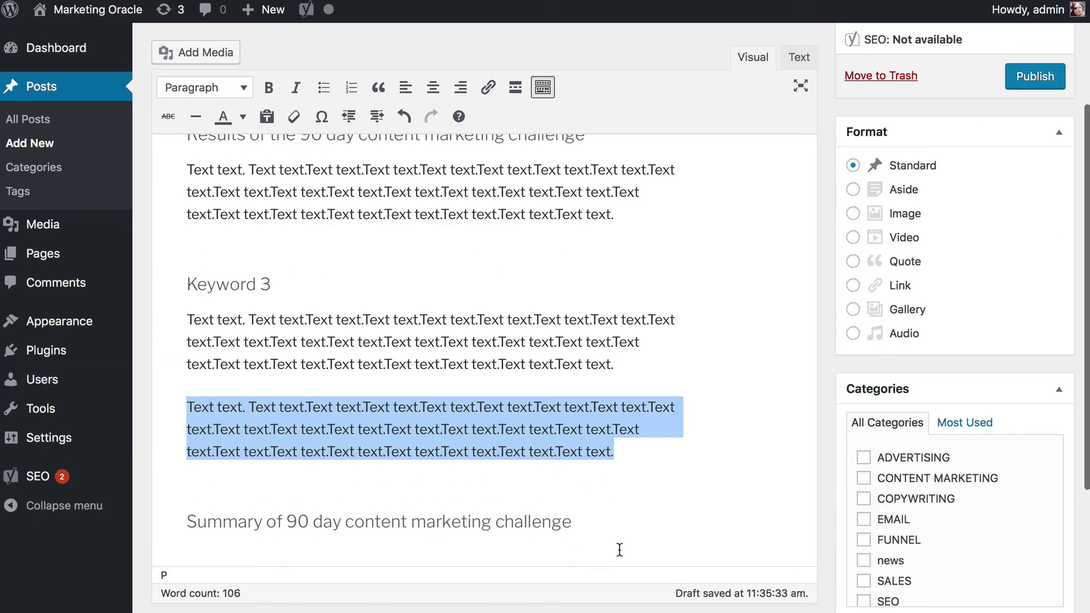
click(630, 523)
key(Return)
key(super+v)
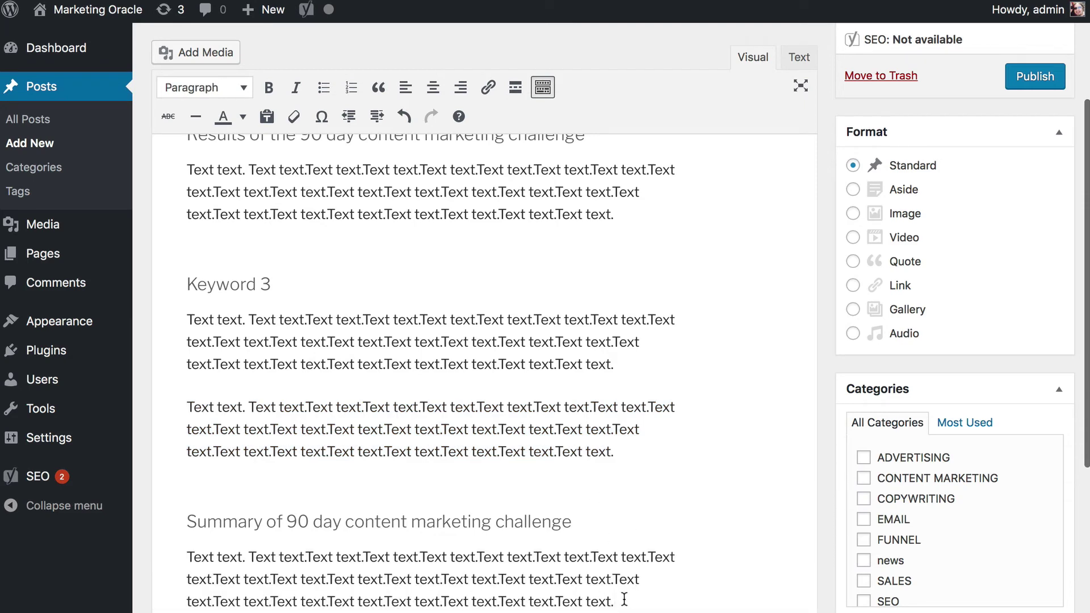
- Duplicate the placeholder paragraph under the Summary subheading as a second paragraph at the end of the post
drag(624, 599, 185, 559)
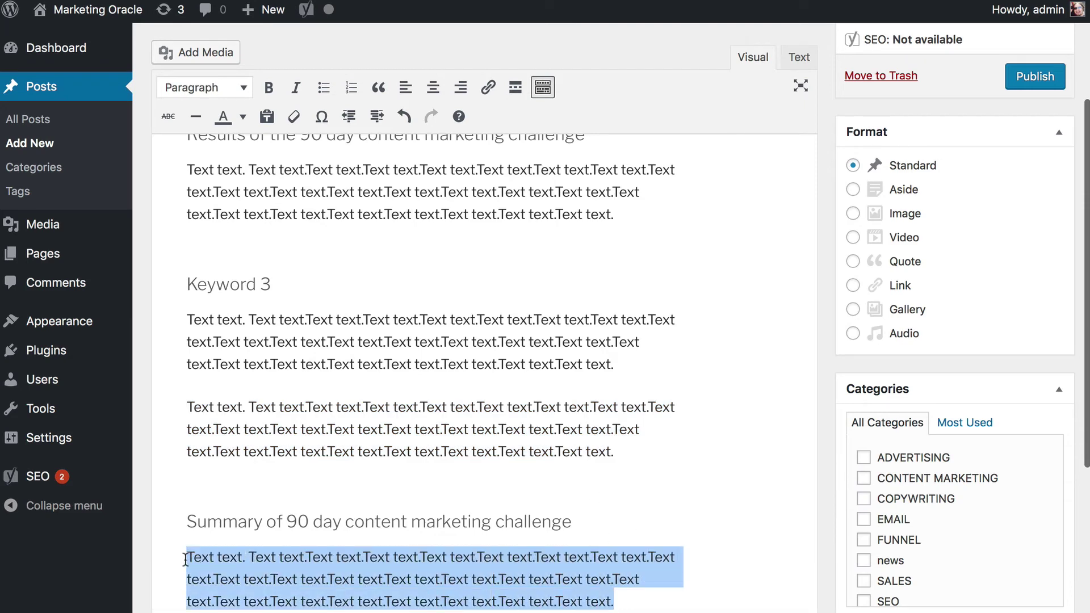
click(349, 577)
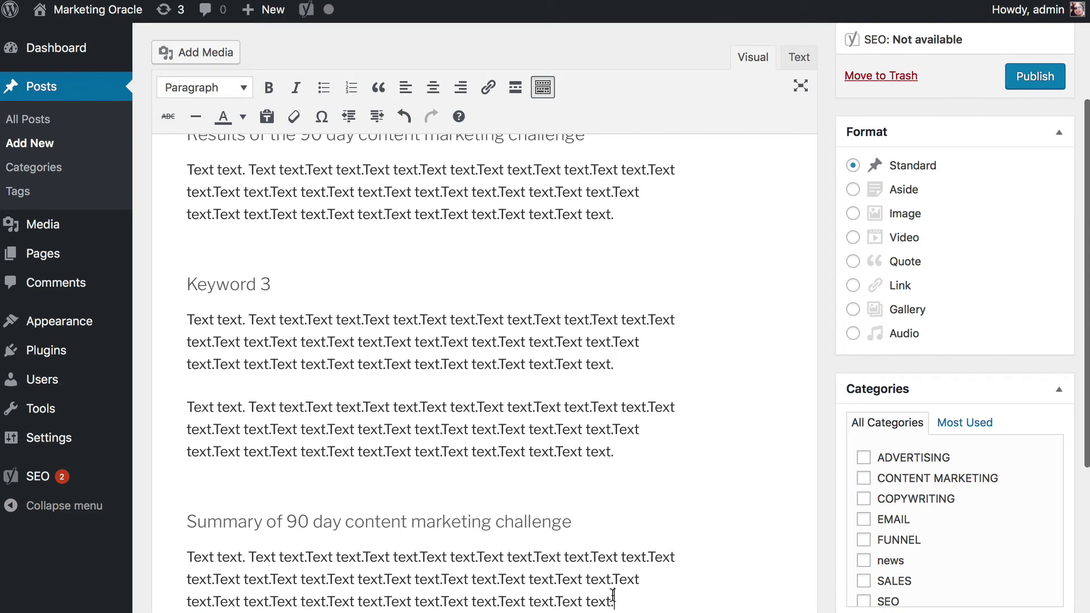
drag(613, 596, 147, 445)
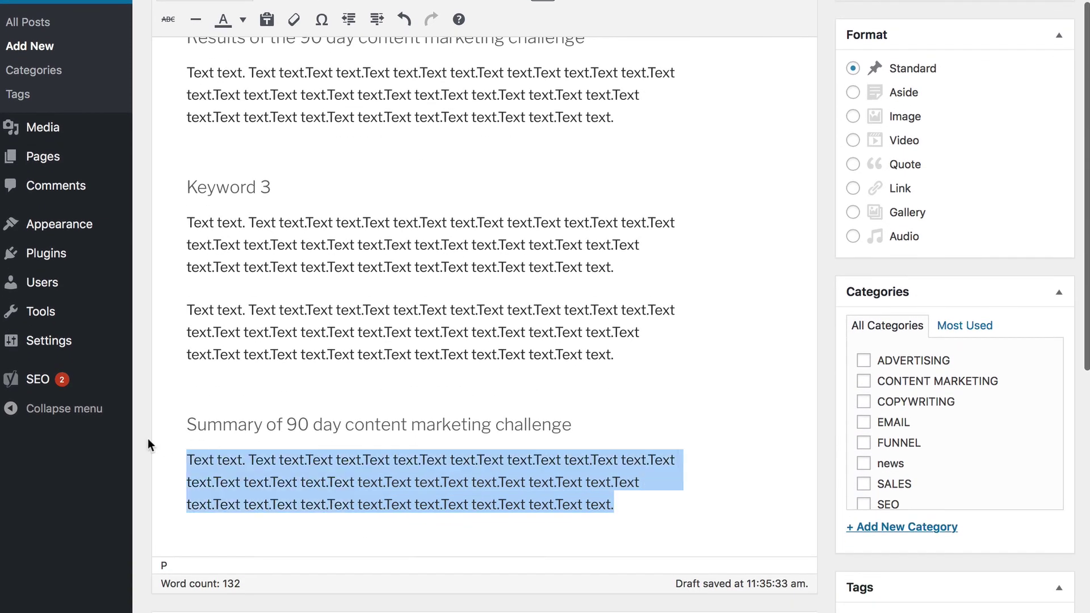
key(super+c)
key(Right)
key(Return)
key(super+v)
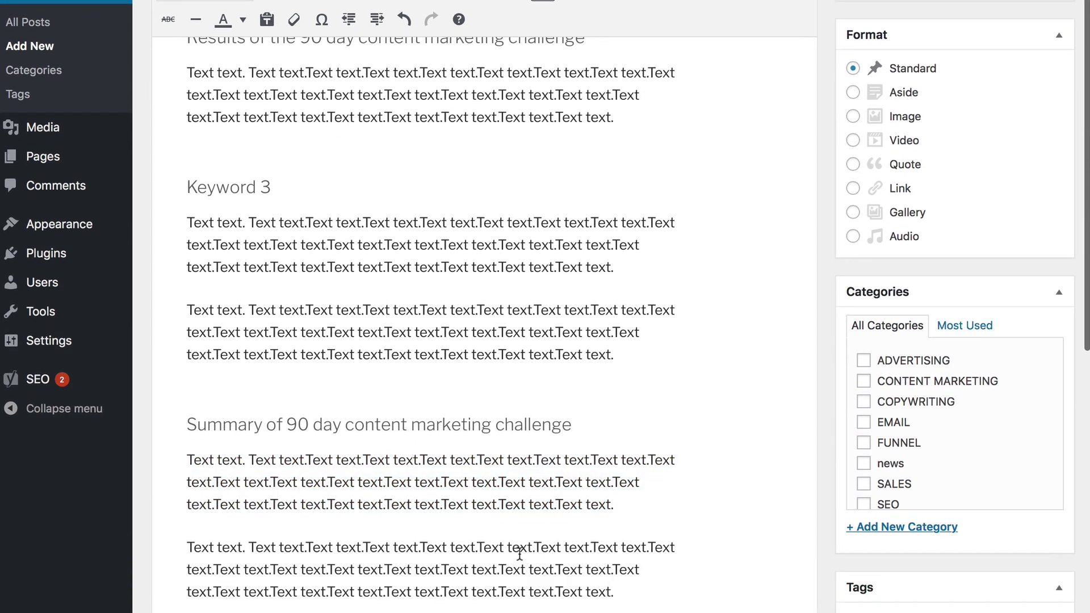
- Replace the opening words of the post's last paragraph with "90 day content marketing challenge." and restore the capital T that follows
click(189, 547)
drag(187, 547, 430, 564)
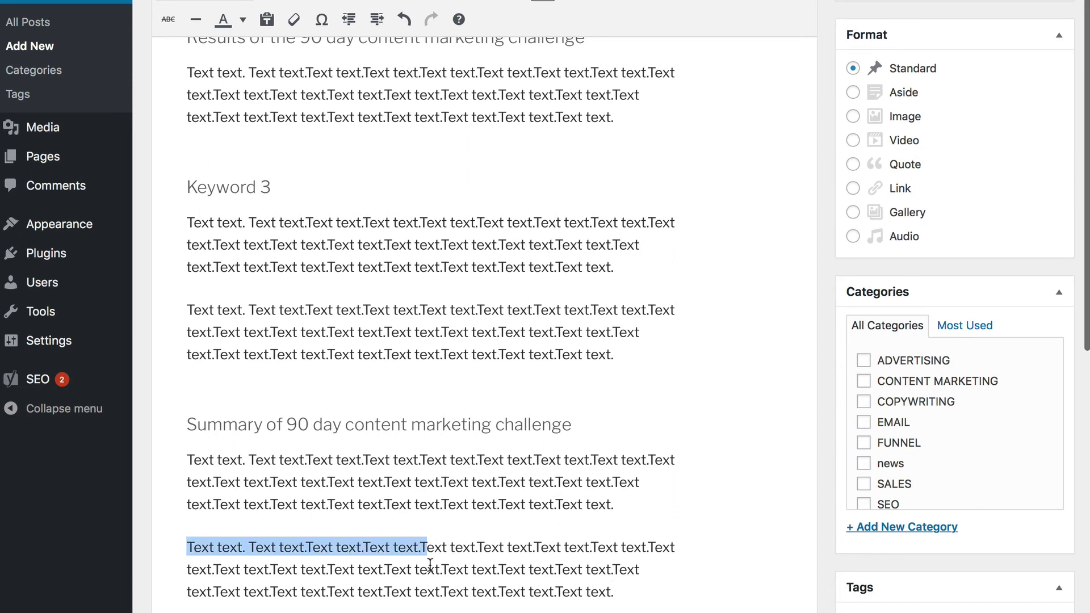
text(90 day cont)
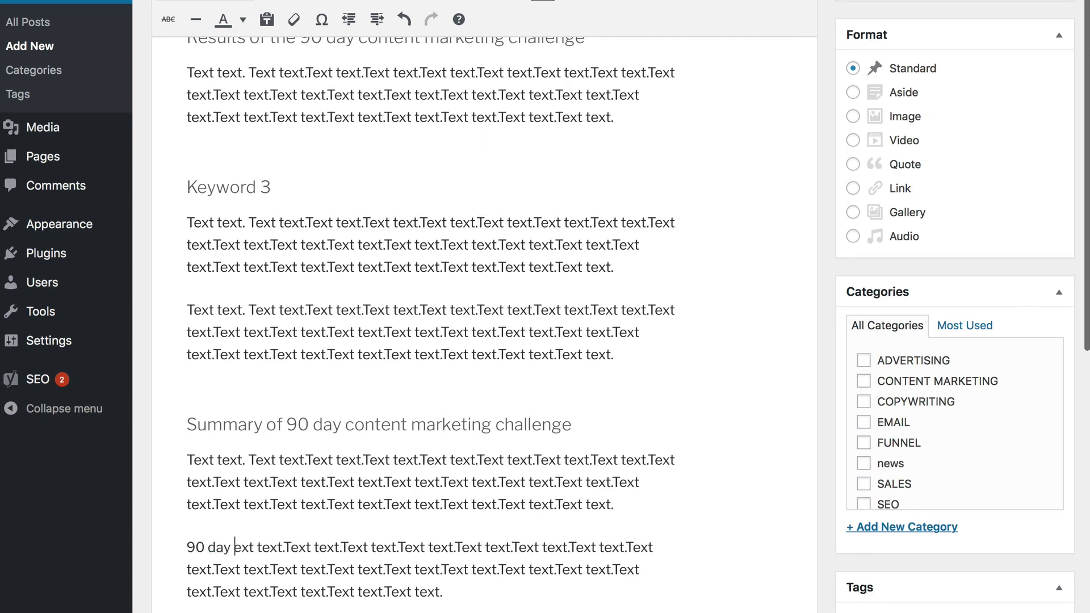
text(ent marketing )
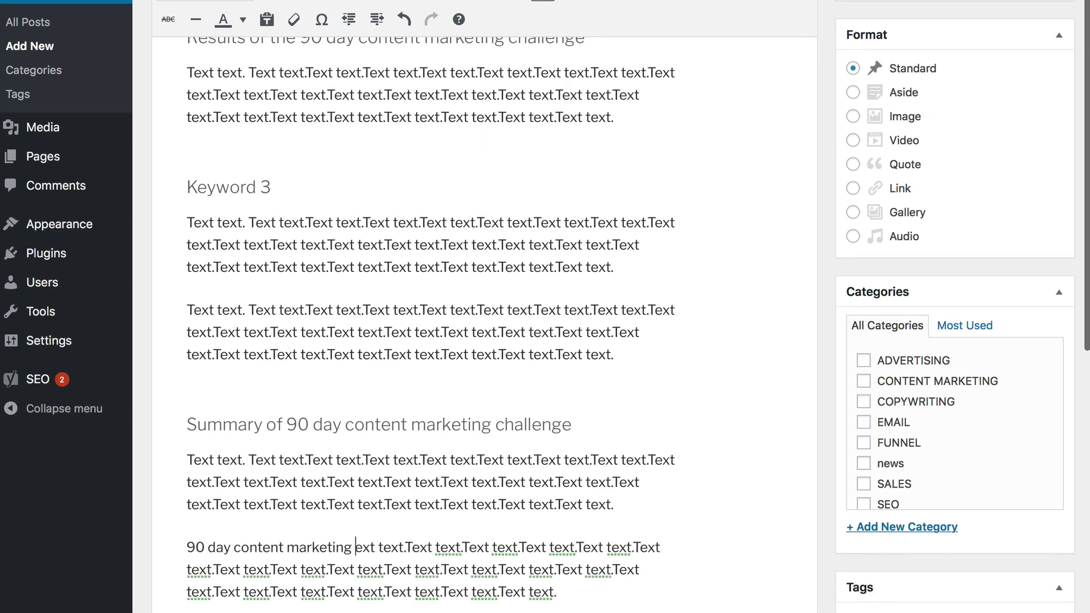
text(challenge)
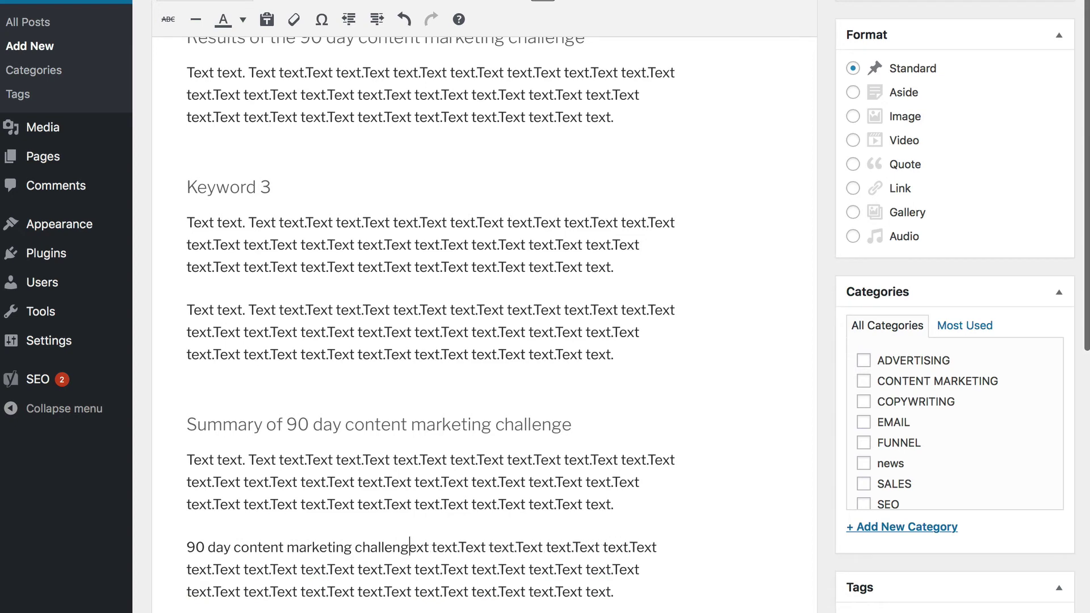
text(. )
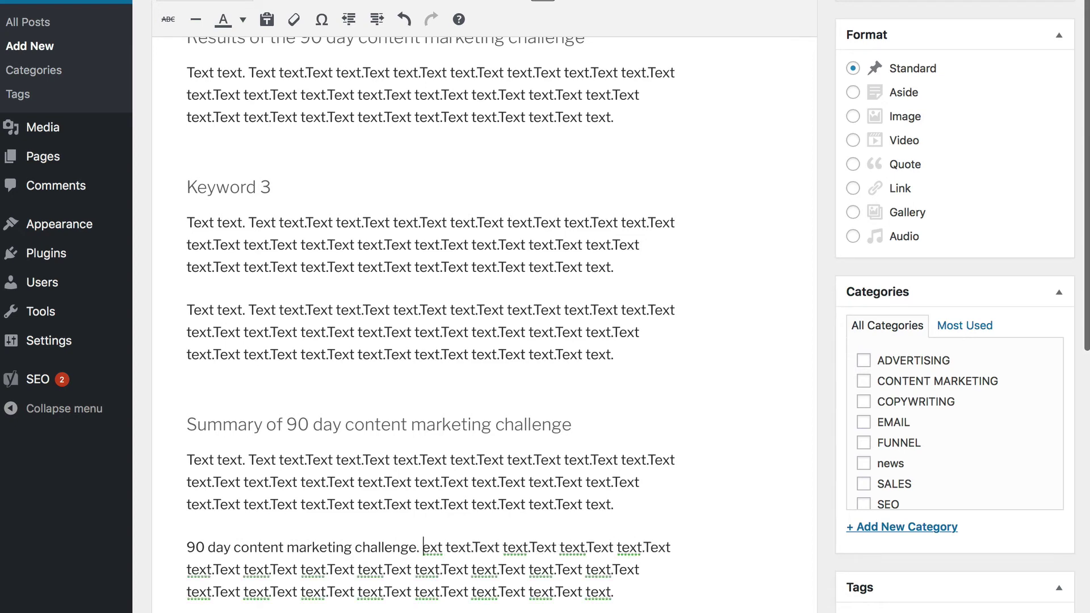
text(T)
- Review the keyphrase placement across the whole post and highlight the opening paragraph
scroll(522, 390, up, 8)
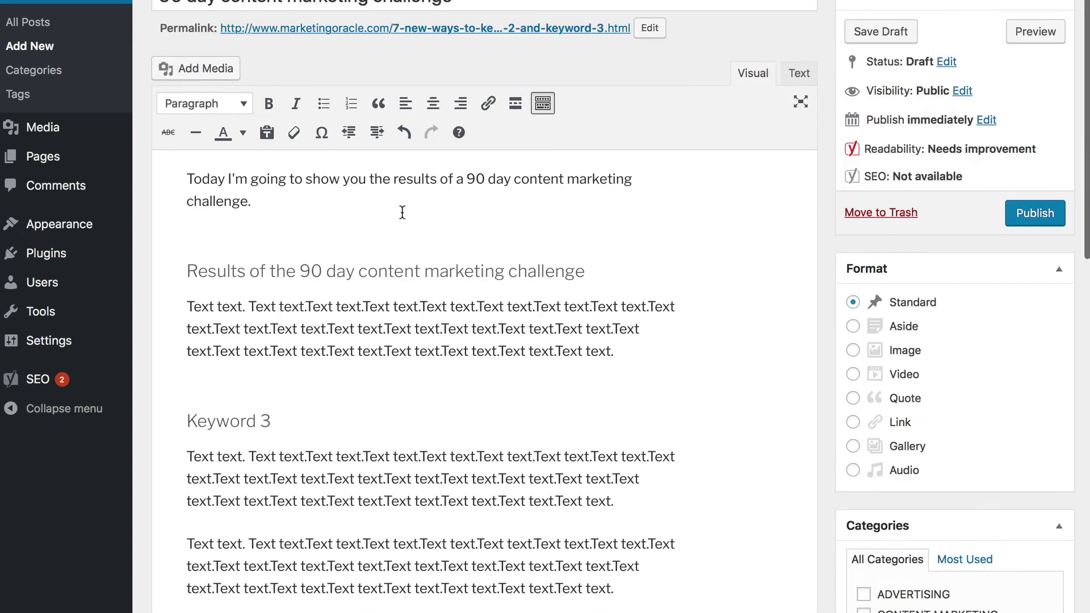
scroll(353, 270, down, 1)
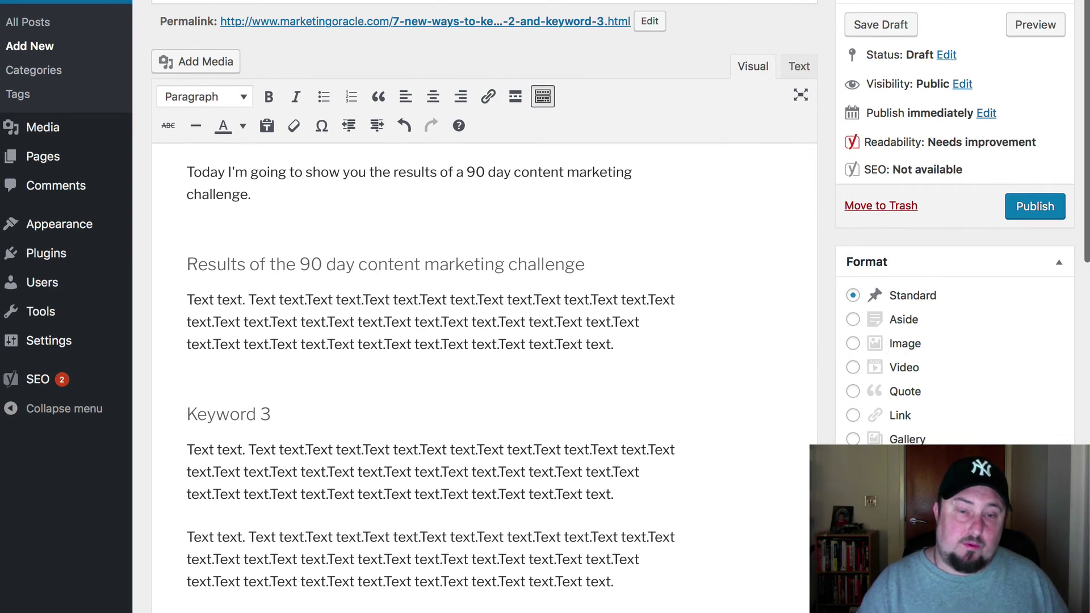
scroll(440, 23, up, 1)
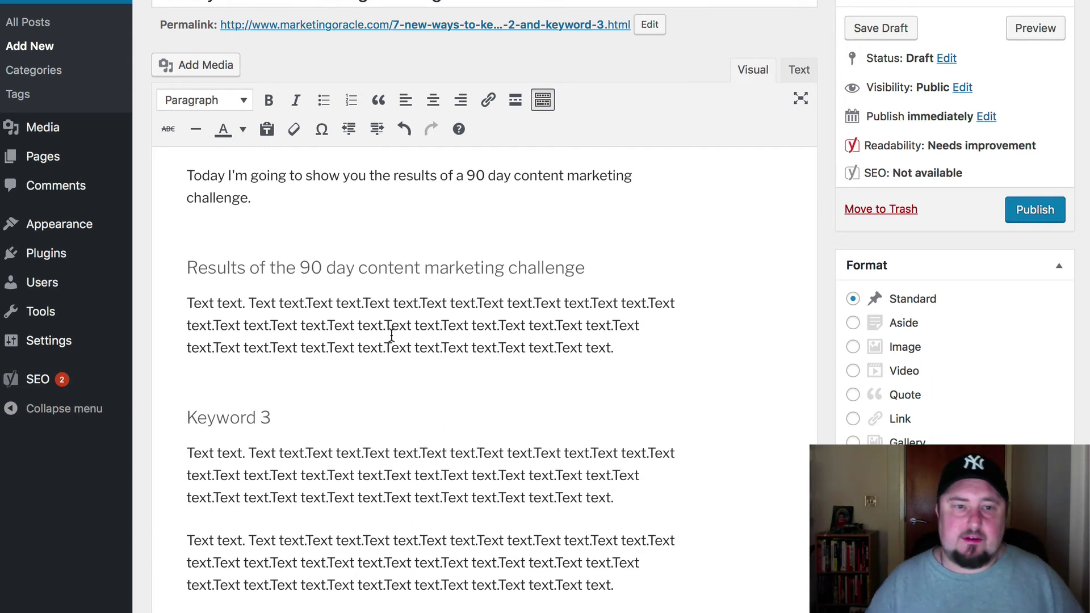
scroll(396, 273, down, 2)
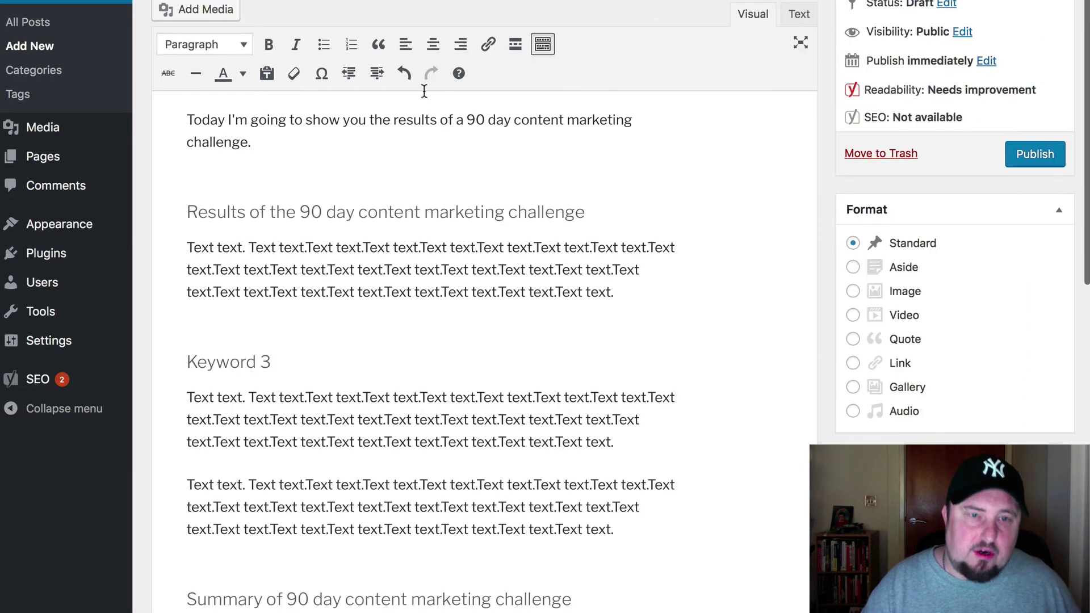
scroll(425, 156, up, 2)
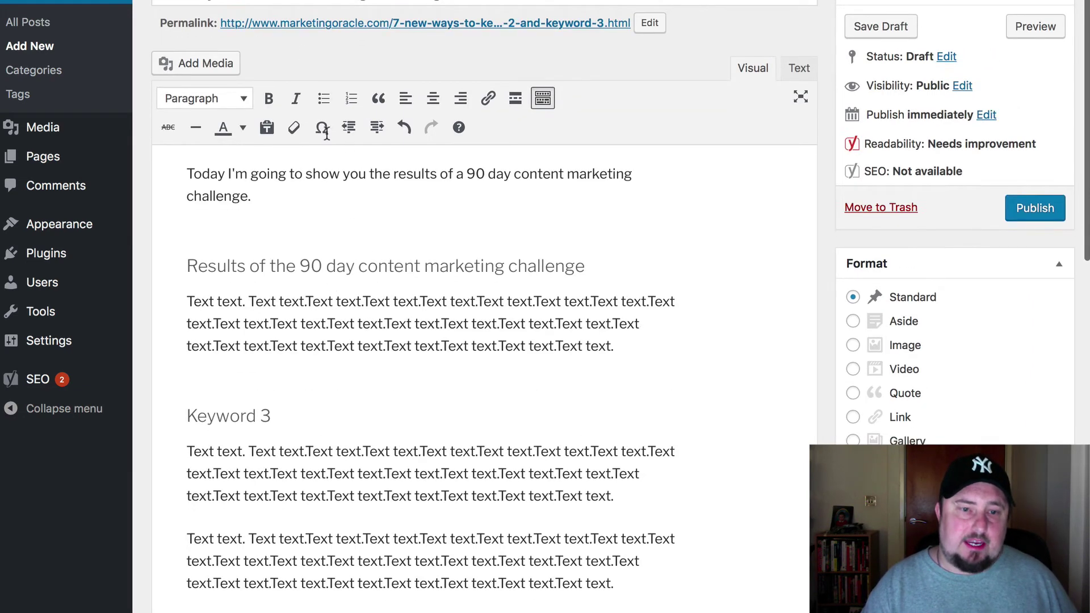
scroll(347, 147, down, 10)
scroll(281, 128, up, 10)
drag(183, 181, 335, 191)
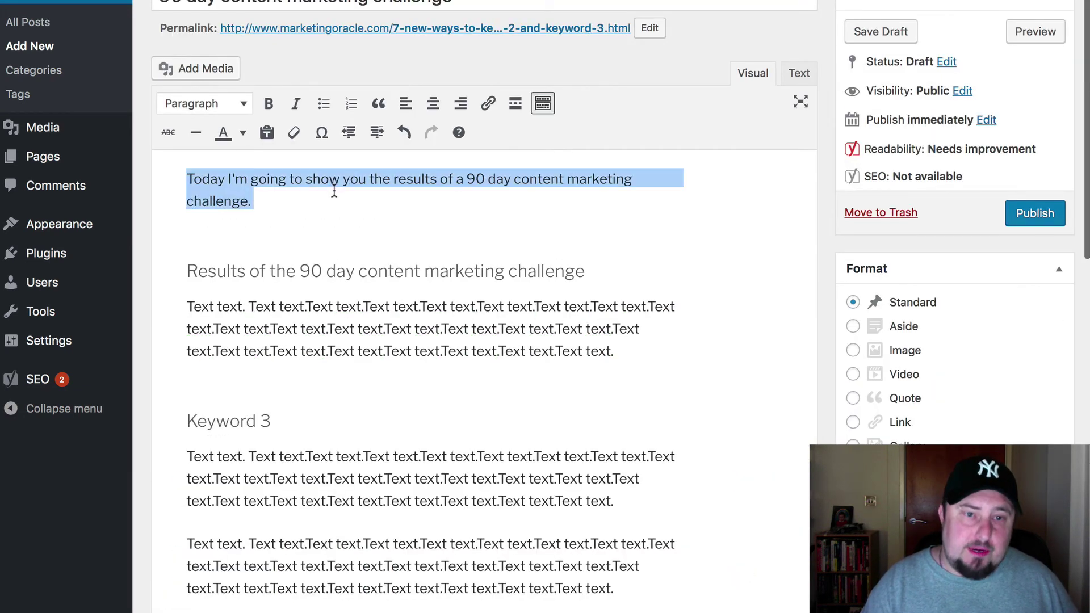
- Examine the post's closing paragraph by highlighting it, and review the subheadings and opening sentence above it
scroll(355, 260, down, 7)
click(187, 404)
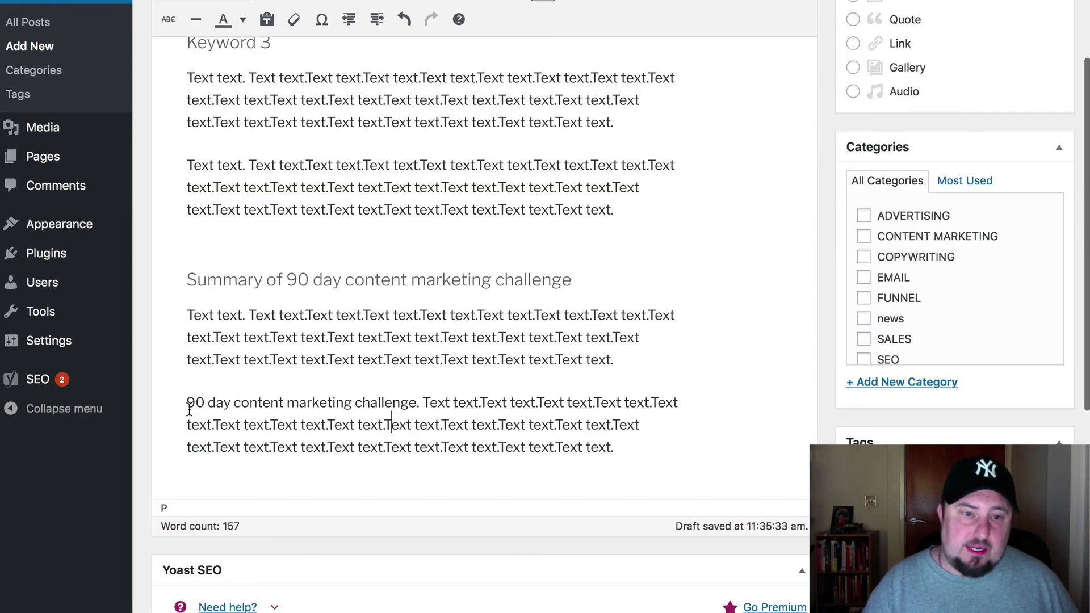
drag(622, 452, 174, 393)
click(404, 359)
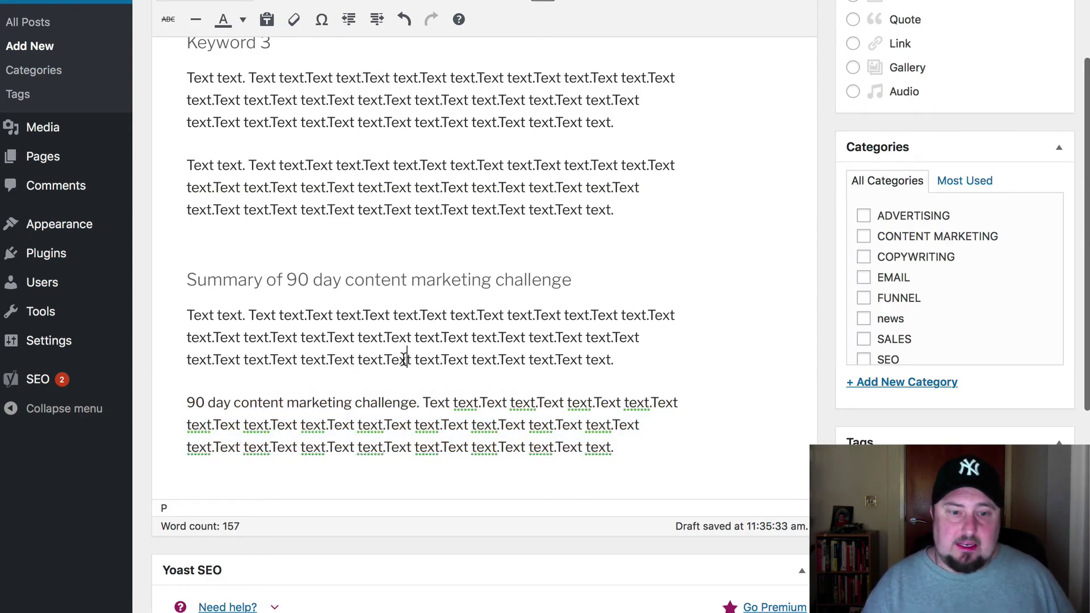
scroll(481, 433, up, 6)
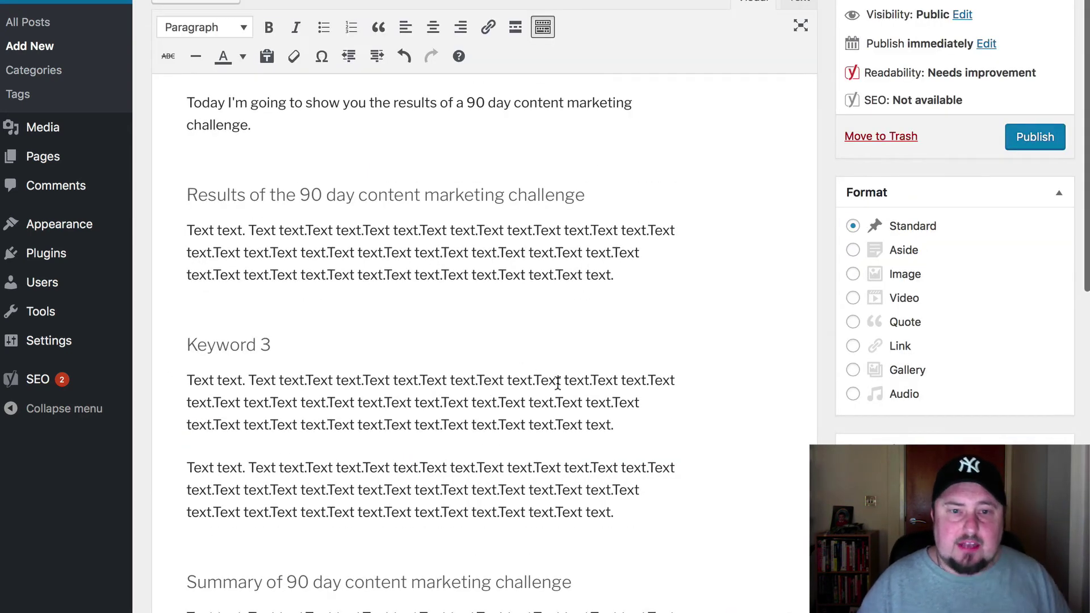
scroll(560, 384, up, 2)
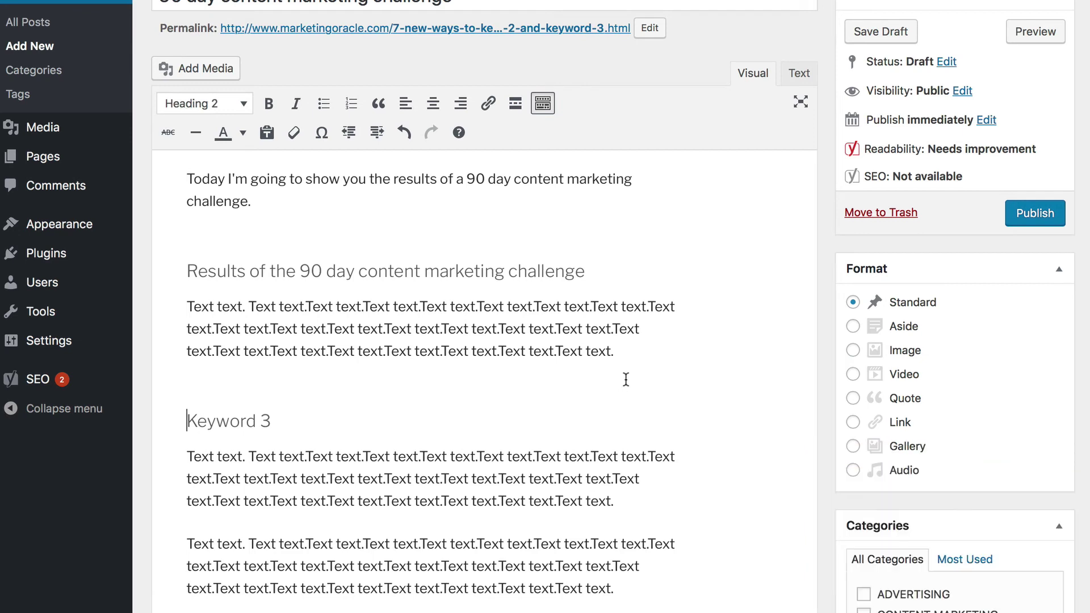
- Start setting the post's featured image and upload the file 90-day-content-challenge.jpg to the media library
scroll(635, 409, down, 10)
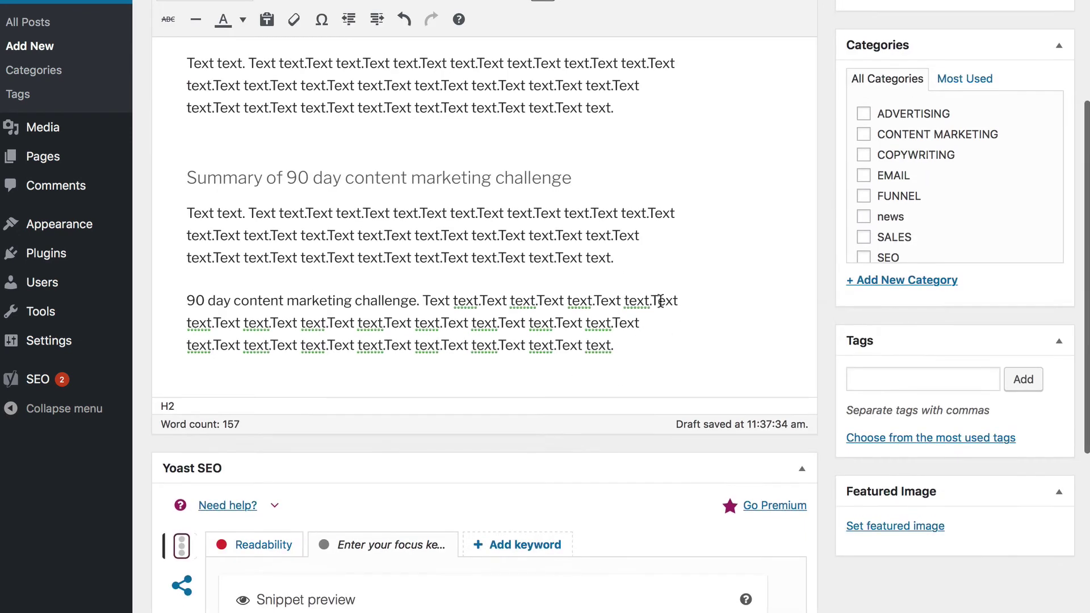
scroll(653, 318, up, 2)
scroll(649, 306, down, 3)
scroll(645, 318, up, 8)
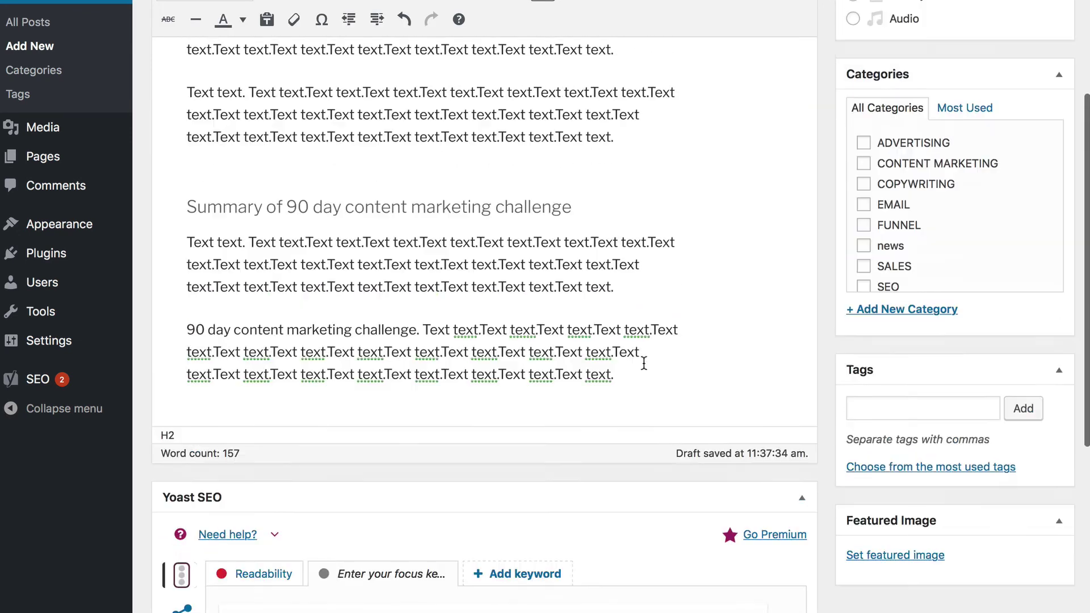
scroll(647, 338, down, 5)
scroll(676, 330, down, 8)
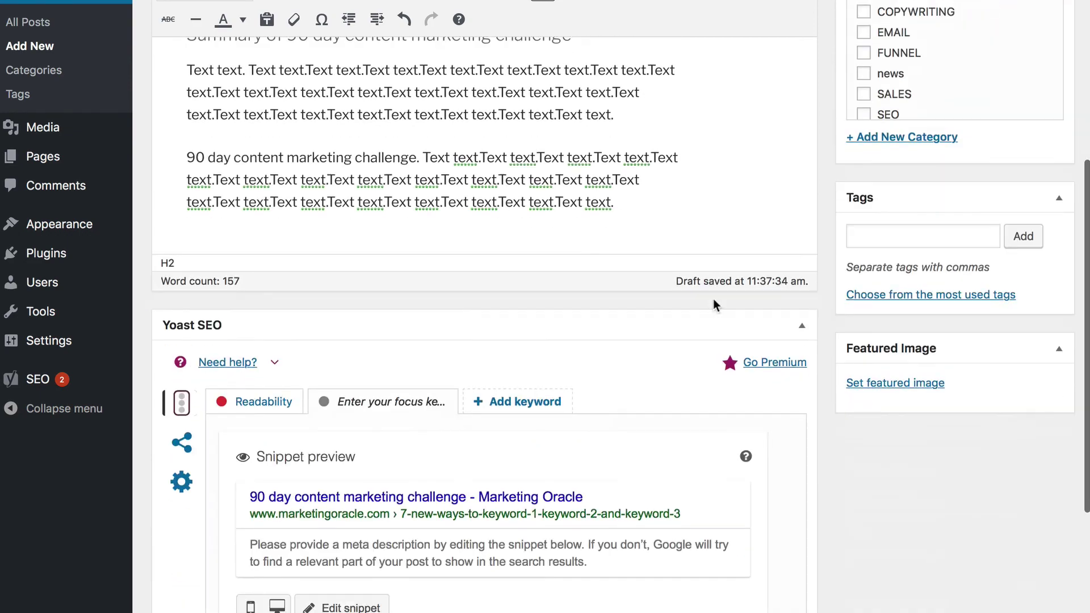
click(922, 383)
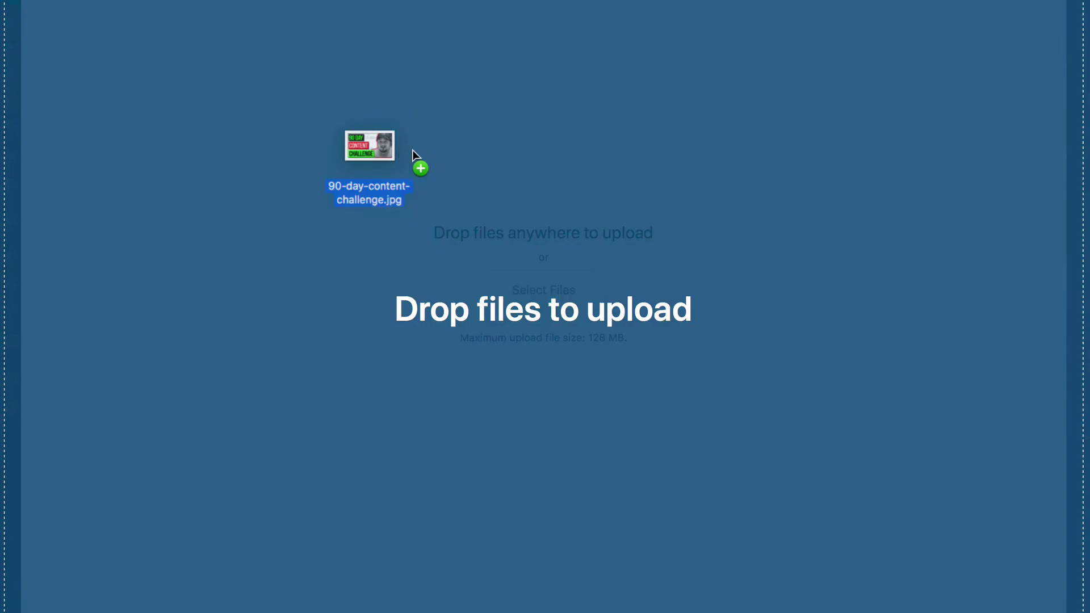
drag(414, 158, 393, 156)
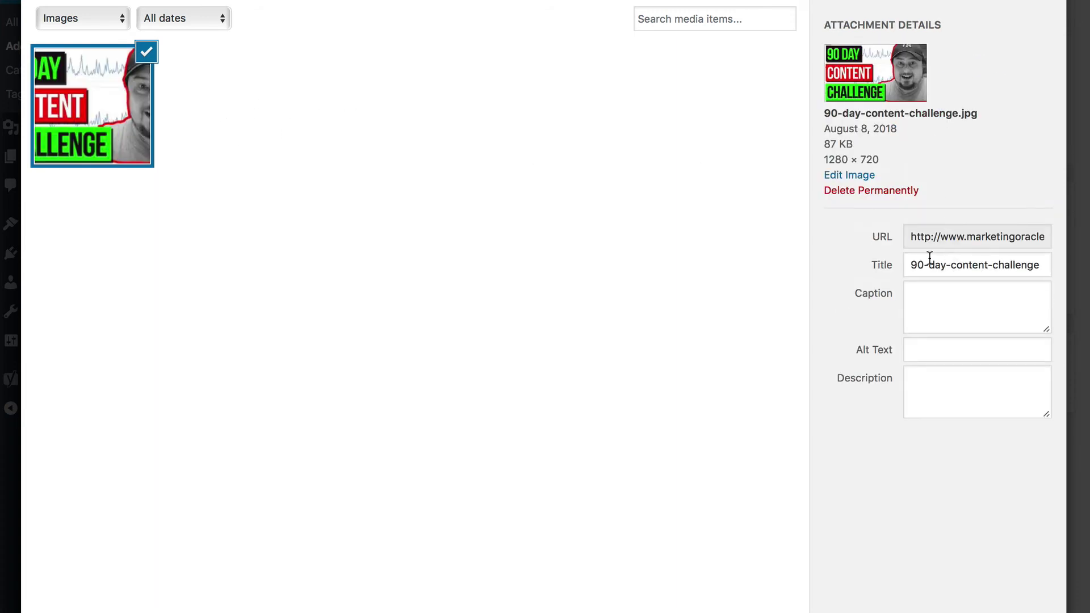
- Inspect the uploaded image's title and the file name at the end of its URL for the keyphrase
drag(909, 265, 1046, 265)
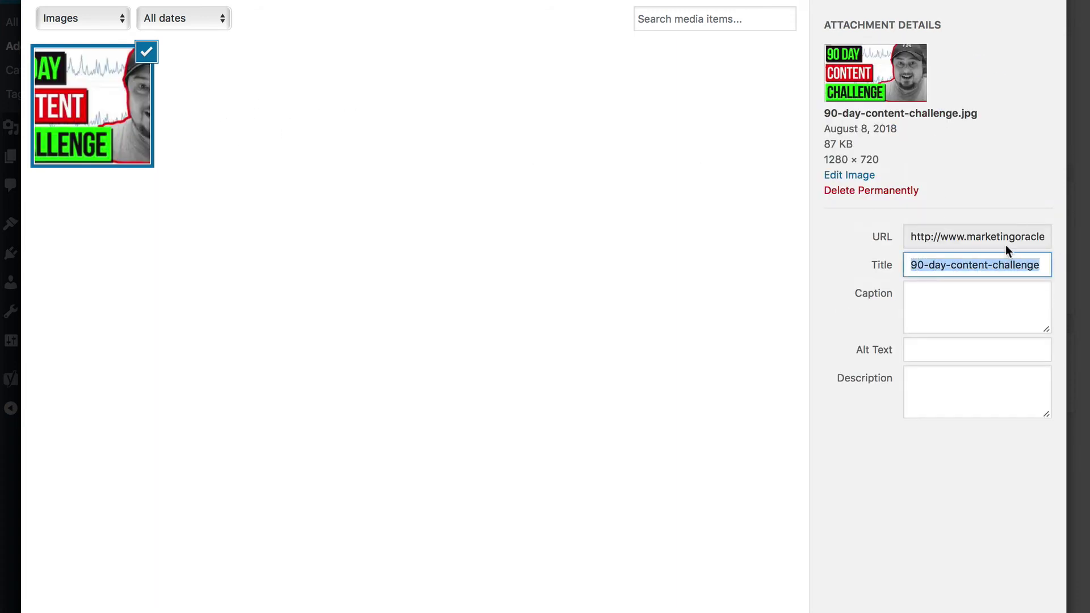
drag(963, 236, 1064, 232)
triple_click(990, 231)
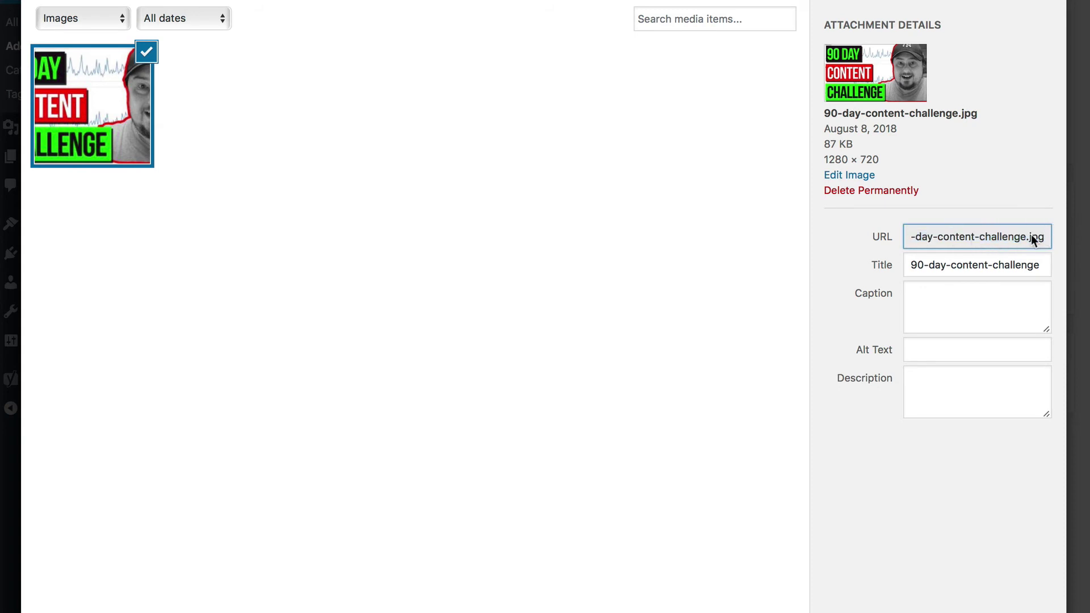
click(968, 236)
drag(937, 236, 1045, 239)
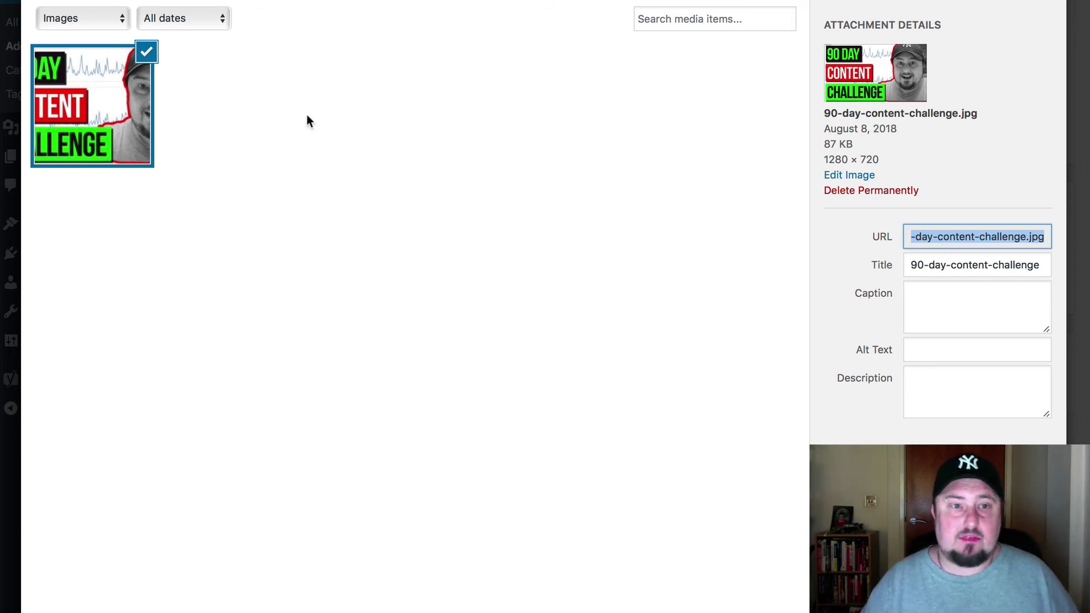
- Give the uploaded image the alt text "90 day content marketing challenge" and set it as the post's featured image
click(926, 348)
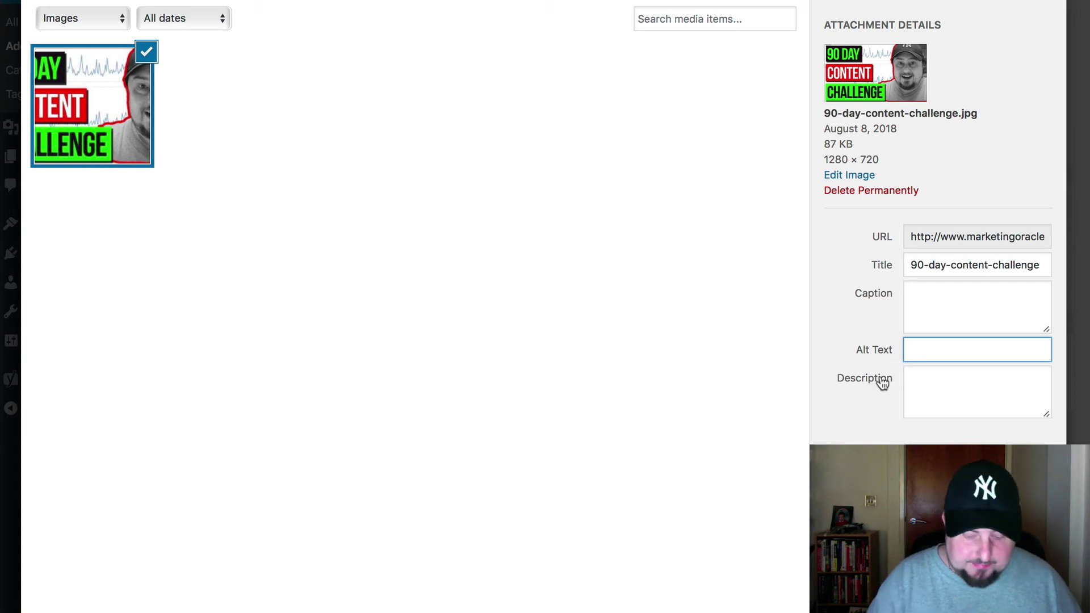
text(90 day)
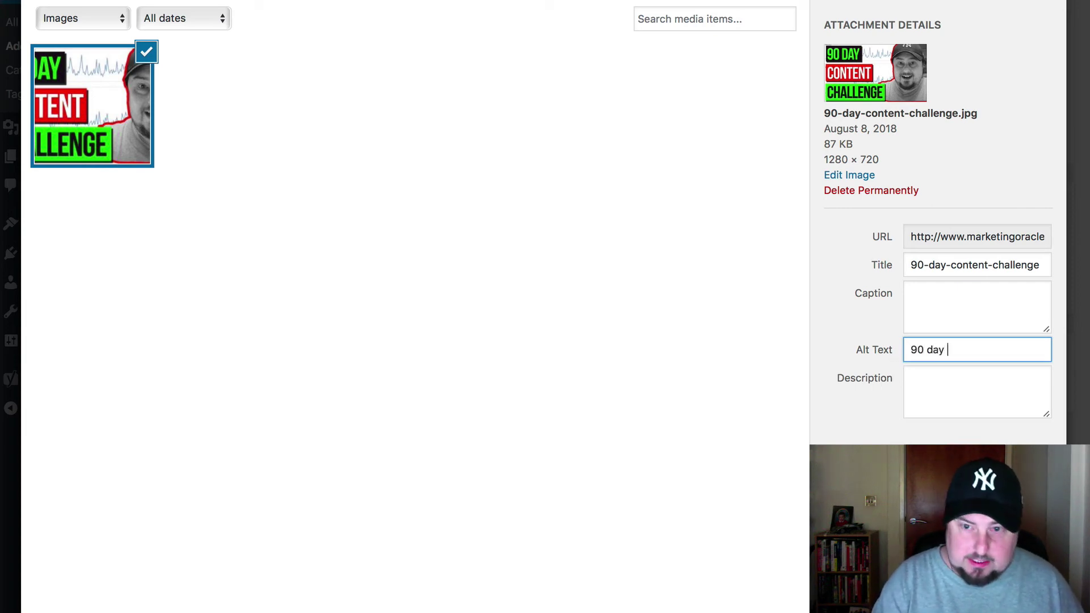
text( content mark)
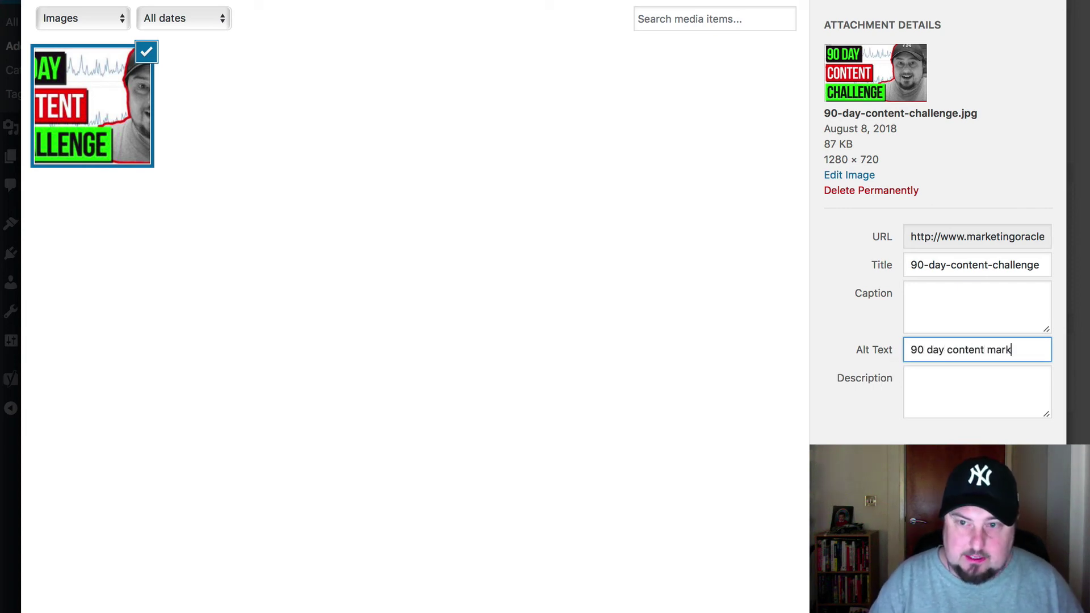
text(eting challenge)
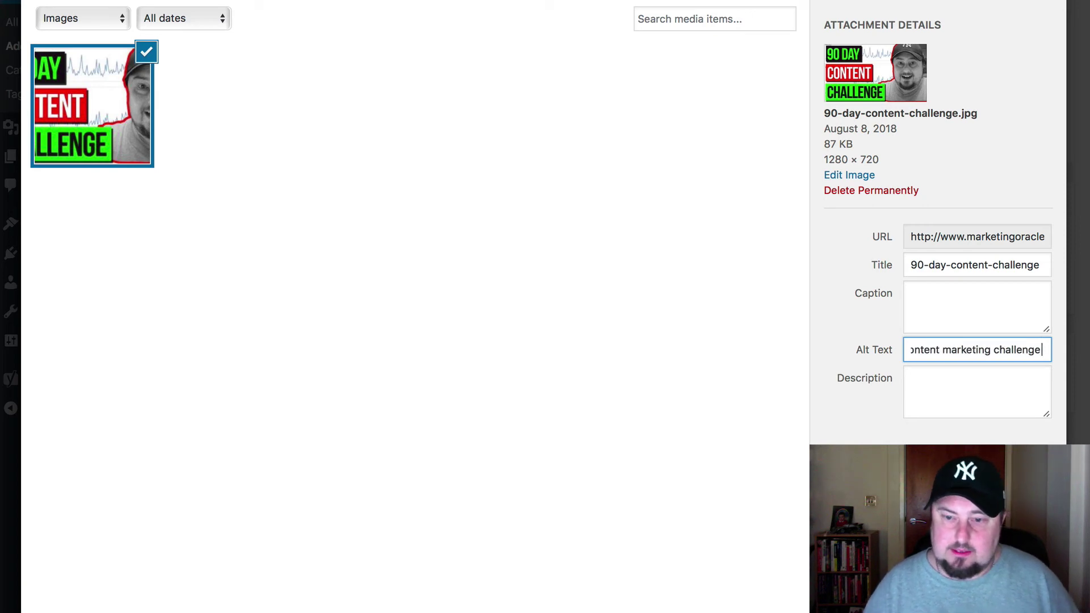
key(Escape)
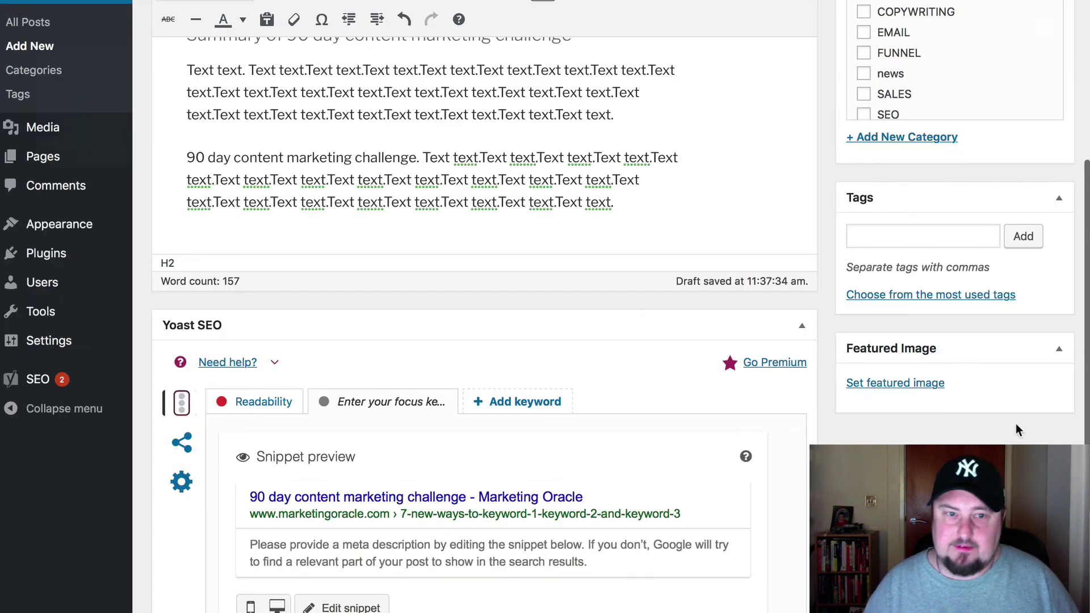
- Review the draft from its opening paragraph to the featured image and Yoast snippet preview, opening the slug for editing
scroll(540, 255, up, 10)
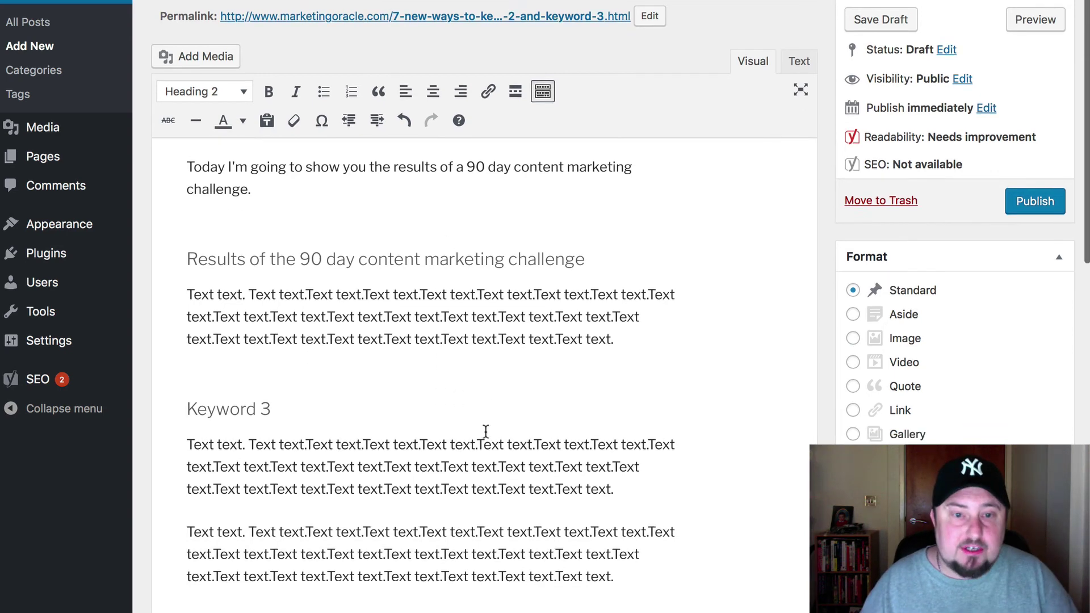
scroll(501, 454, down, 7)
scroll(525, 367, down, 5)
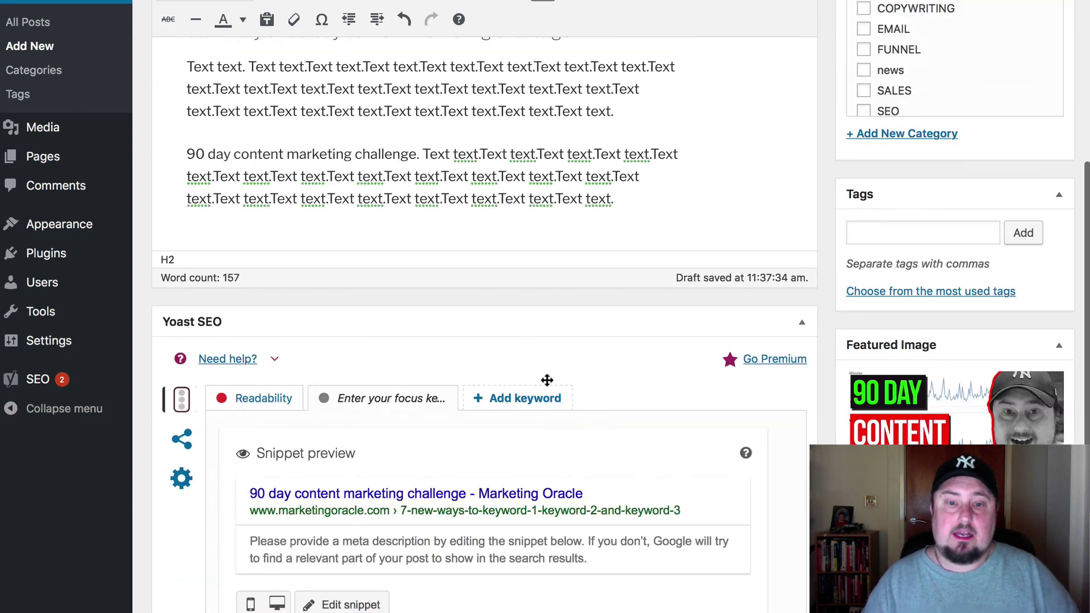
click(916, 143)
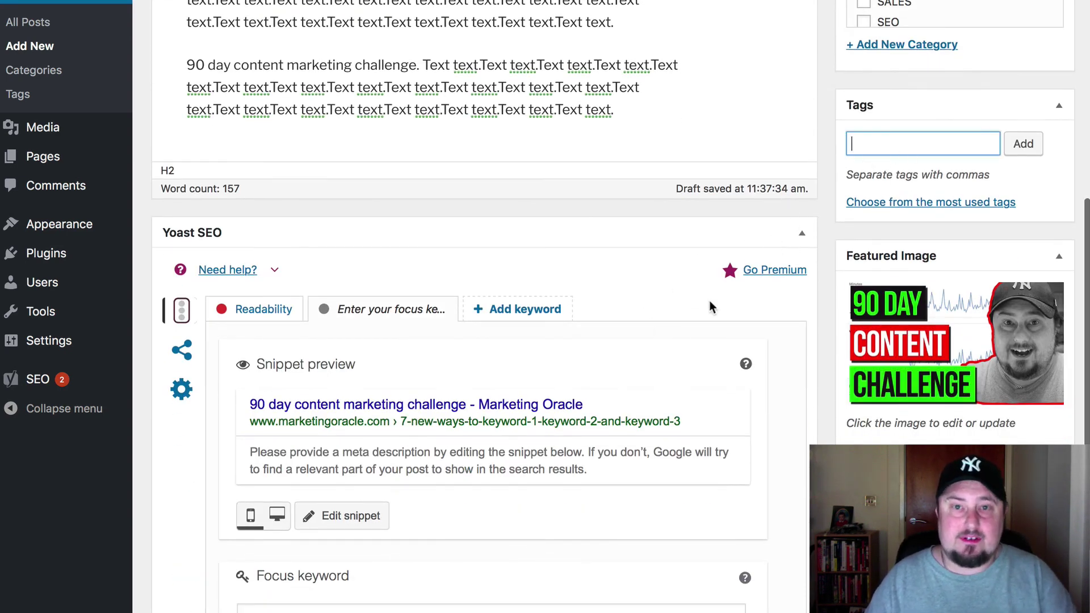
scroll(655, 398, down, 1)
click(654, 363)
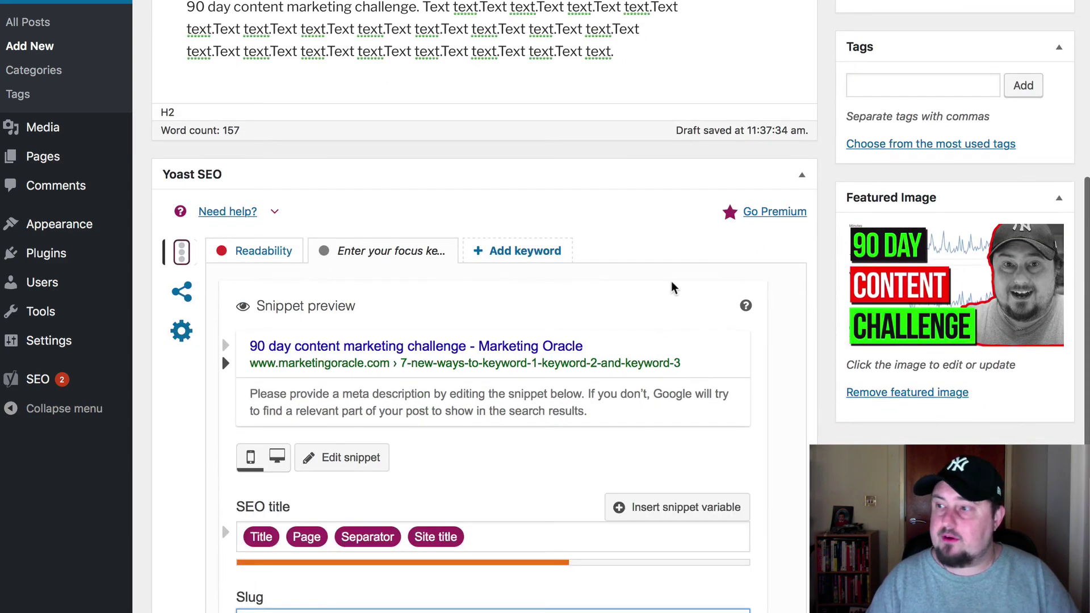
scroll(650, 307, up, 5)
scroll(646, 456, down, 7)
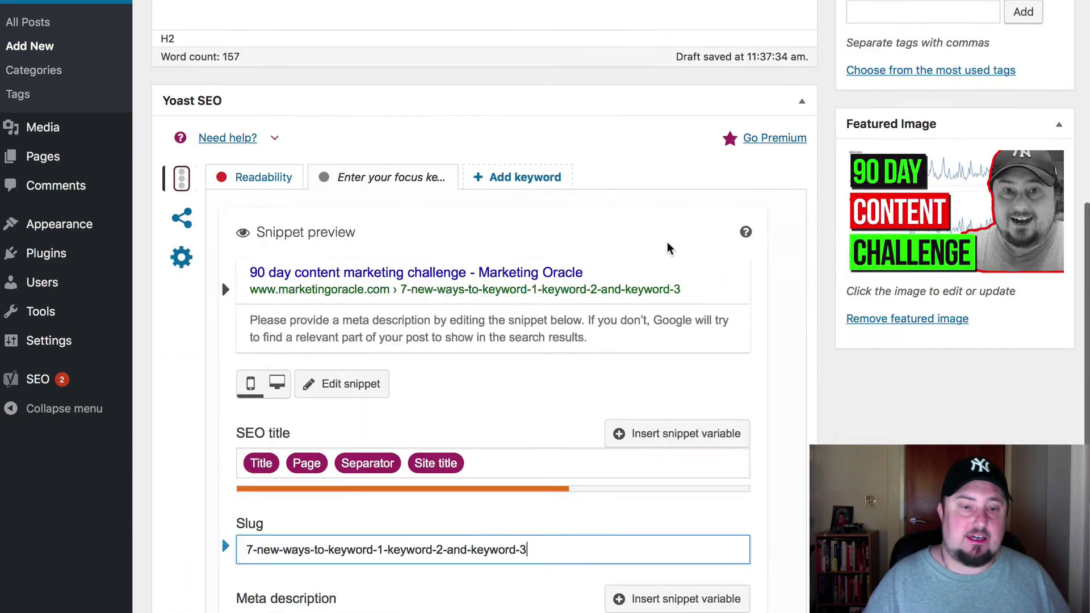
scroll(667, 245, up, 15)
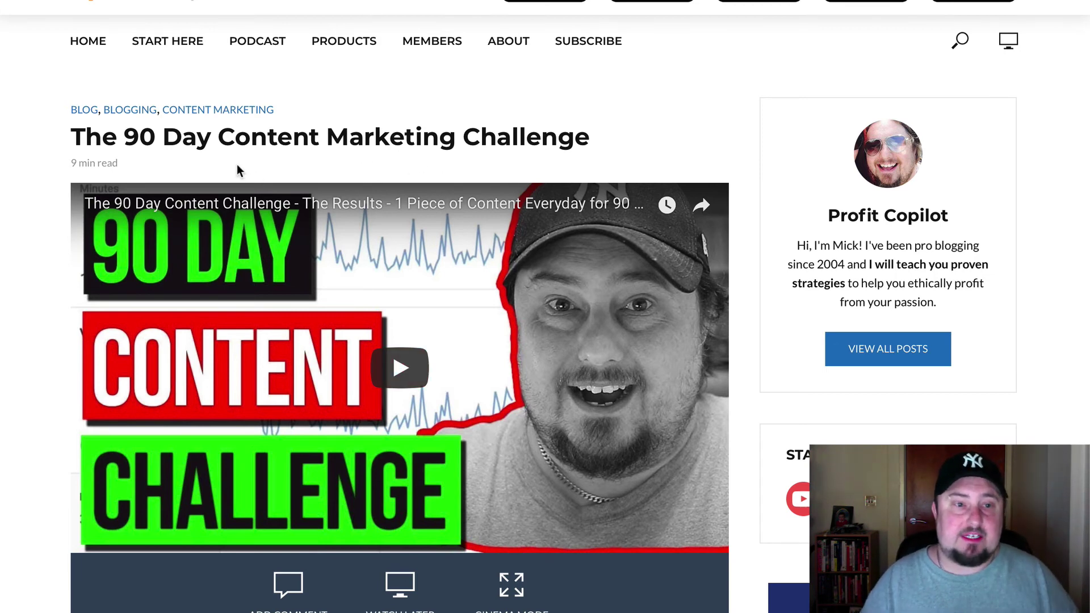
- Switch to the published post "The 90 Day Content Marketing Challenge" and examine the keyphrase in its title
drag(72, 135, 596, 136)
click(593, 137)
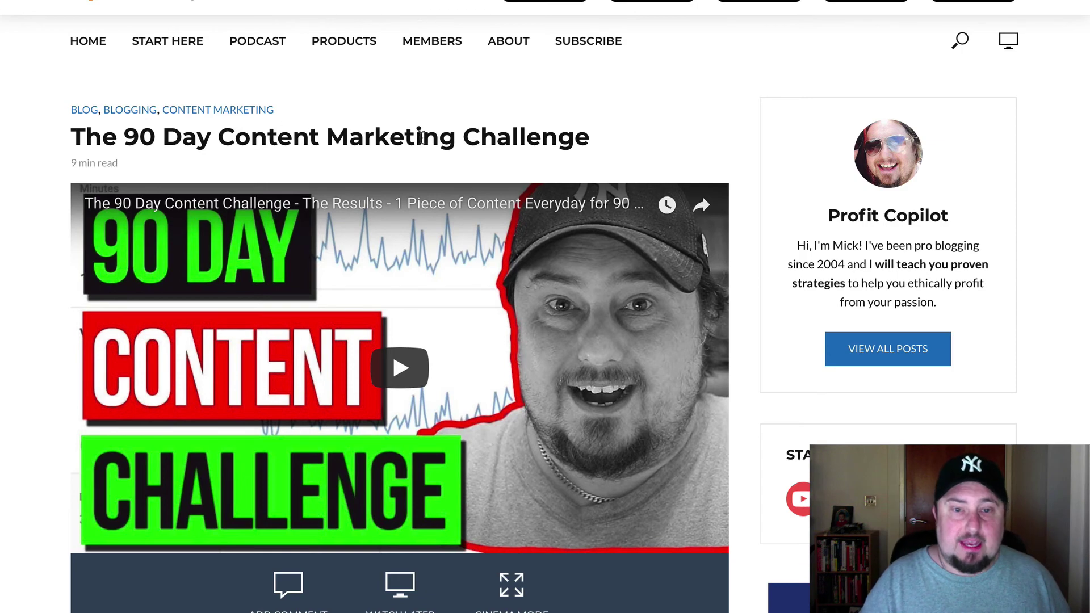
scroll(233, 132, down, 1)
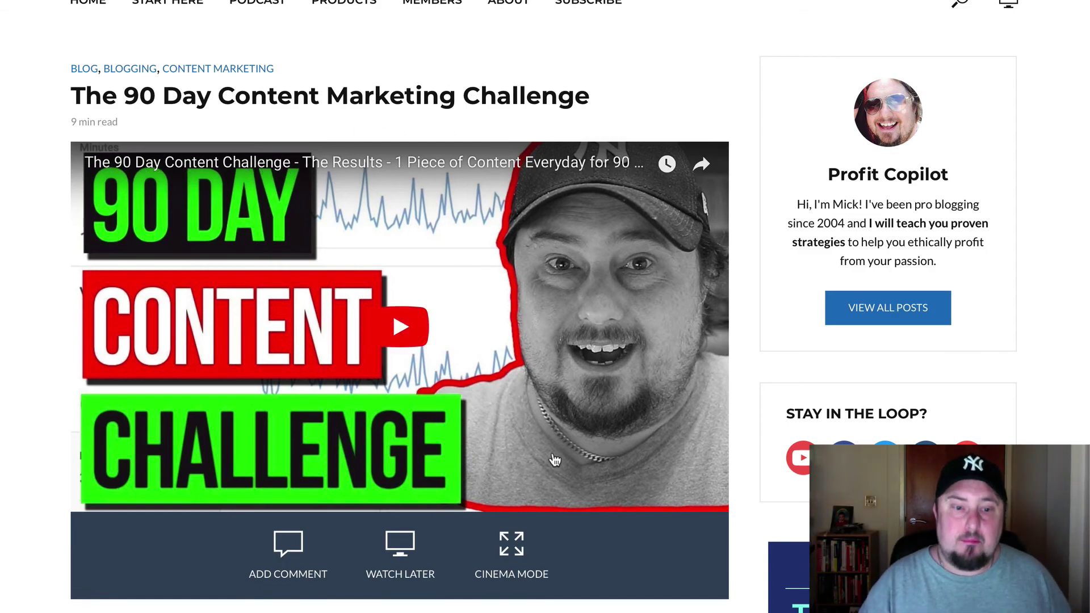
- Examine the published post's opening sentence below the video for the keyphrase, highlighting its words
scroll(526, 413, down, 4)
drag(73, 410, 120, 421)
click(269, 412)
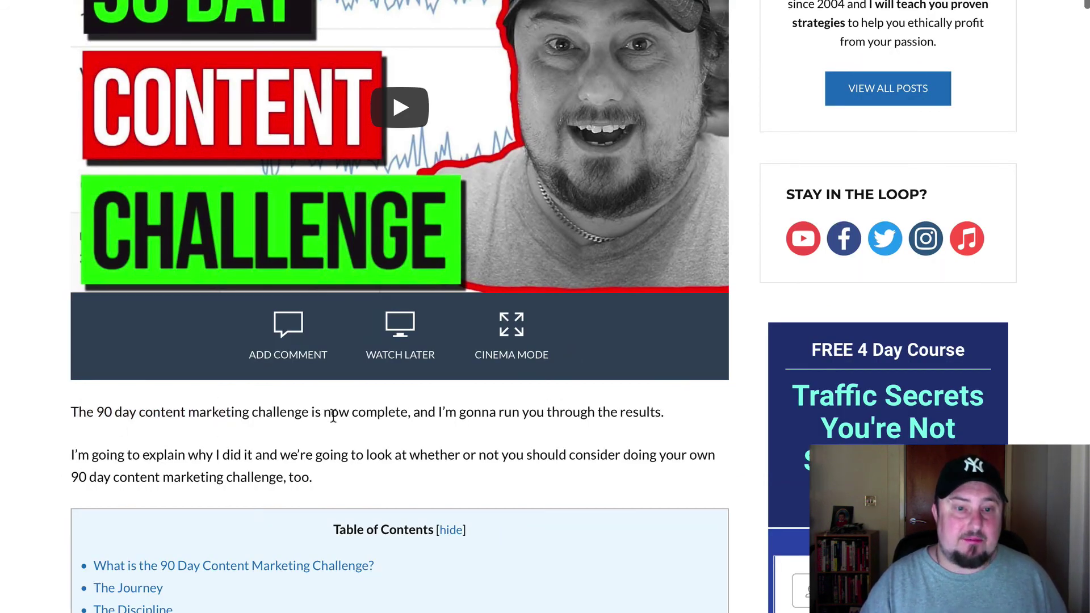
scroll(337, 416, down, 1)
drag(71, 404, 411, 420)
click(418, 407)
scroll(450, 419, up, 3)
scroll(437, 365, down, 4)
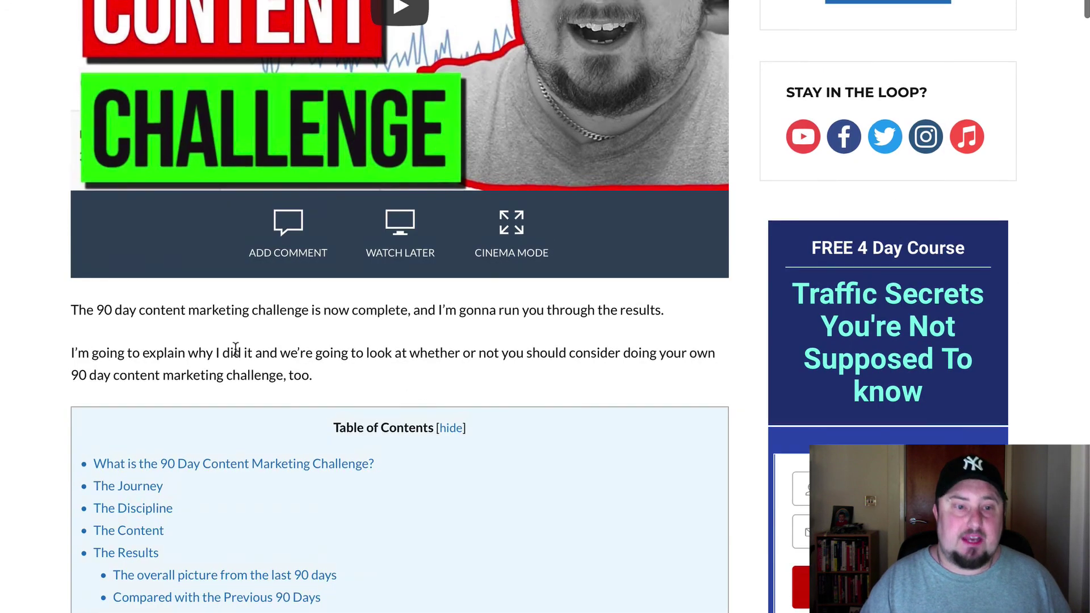
- Examine the table of contents and highlight the start of the first subheading, "What is the 90 Day Content Marketing Challenge?"
scroll(332, 537, down, 4)
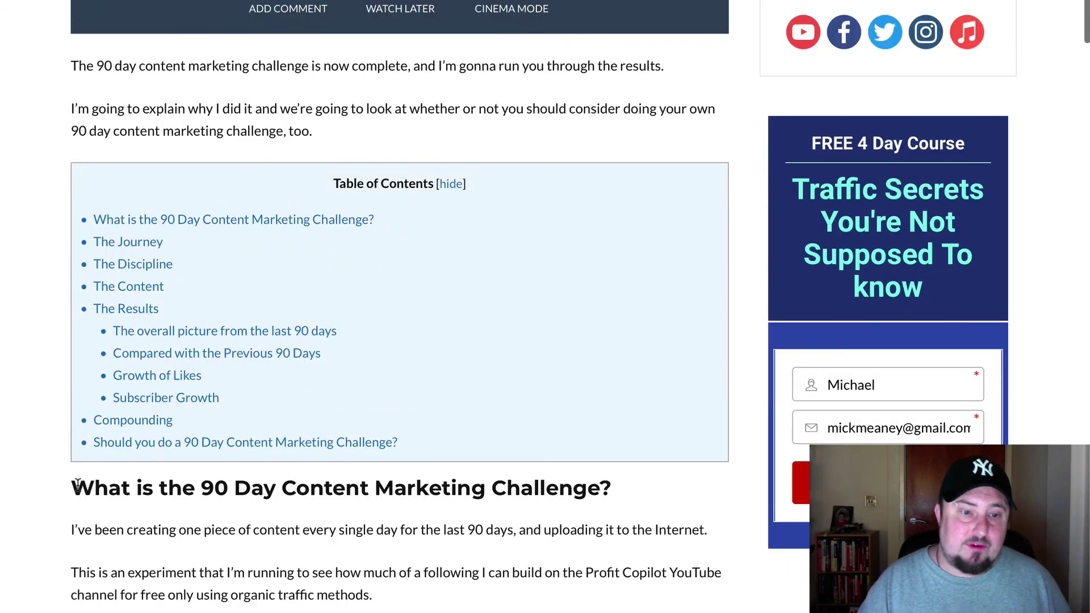
drag(78, 486, 279, 488)
click(280, 488)
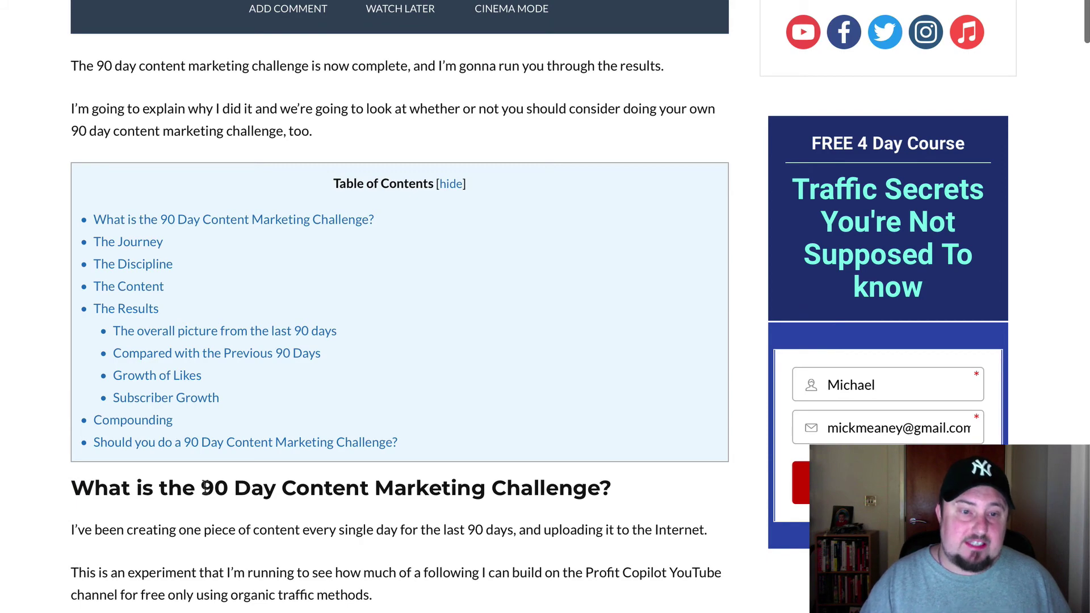
- Examine the published post's sections from "The Journey" through "The Discipline" and "The Content" to "The Results" for use of the keyphrase
scroll(494, 381, down, 15)
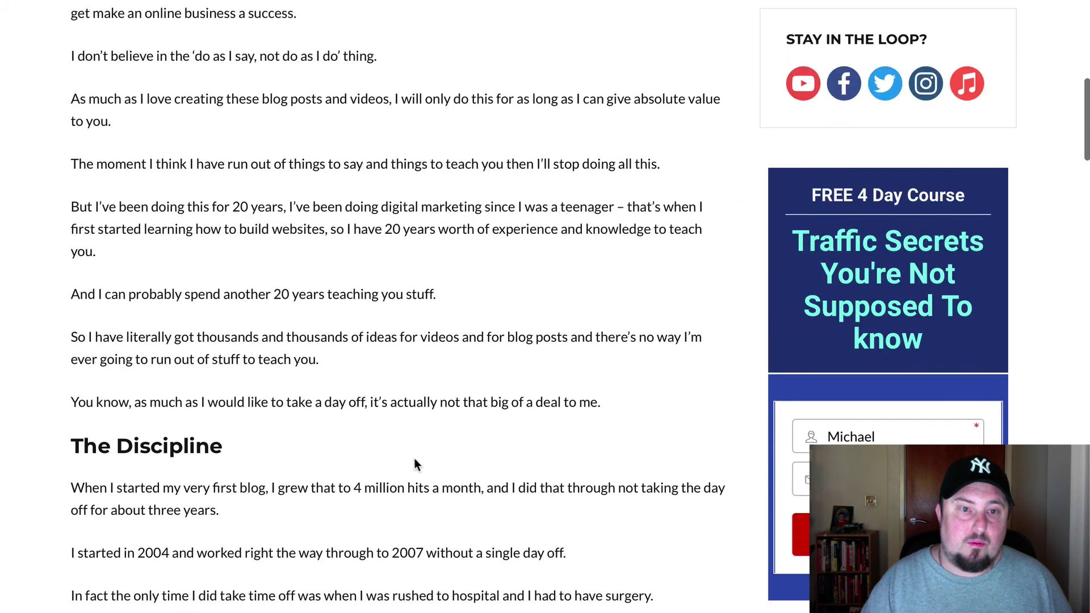
scroll(418, 340, up, 4)
scroll(258, 170, up, 1)
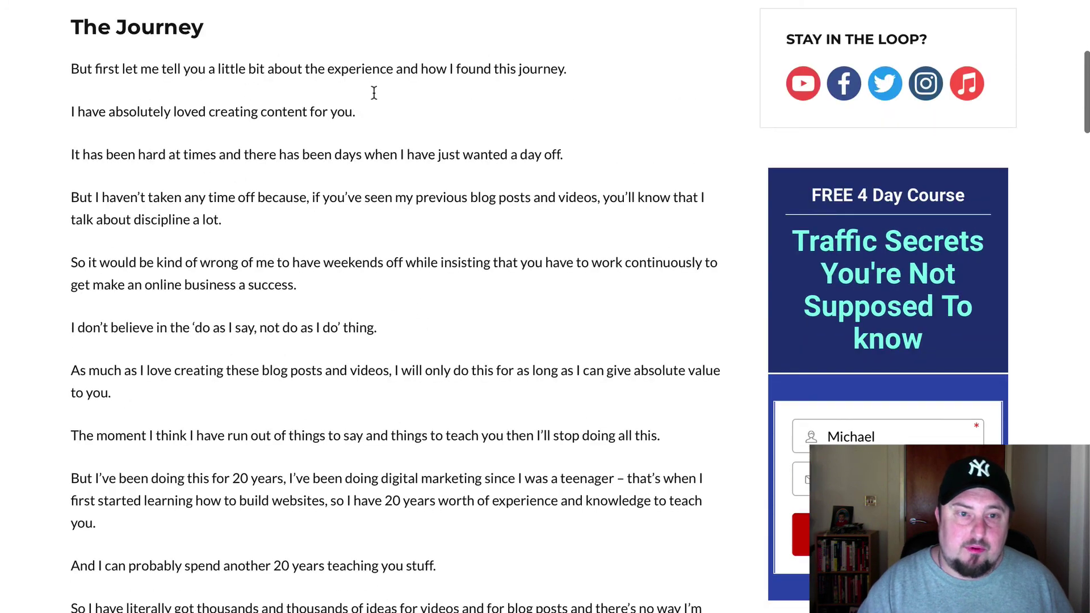
scroll(332, 508, down, 5)
scroll(346, 483, down, 5)
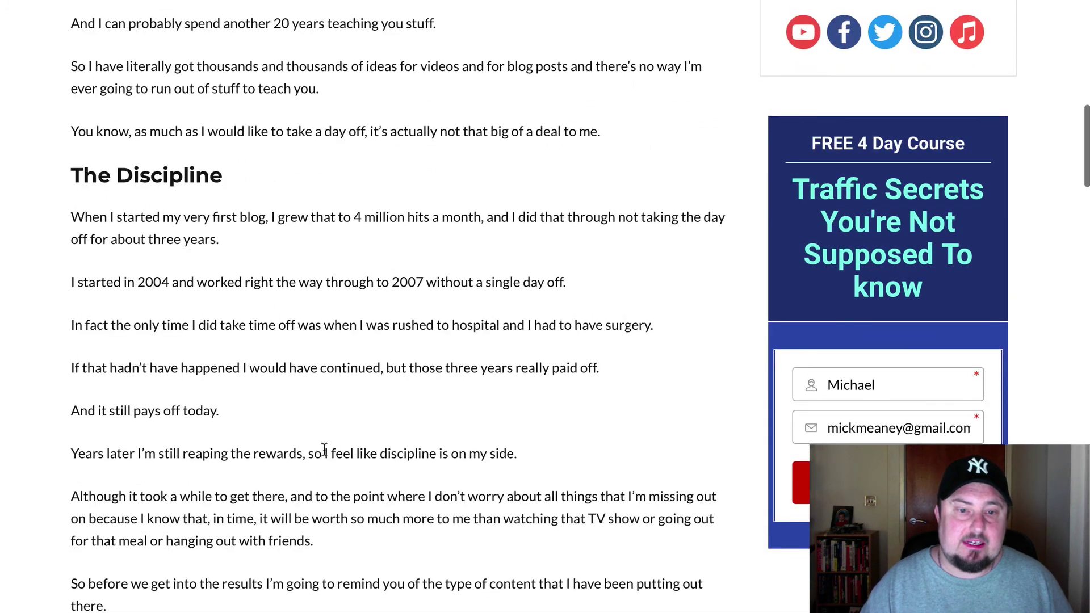
scroll(318, 442, down, 4)
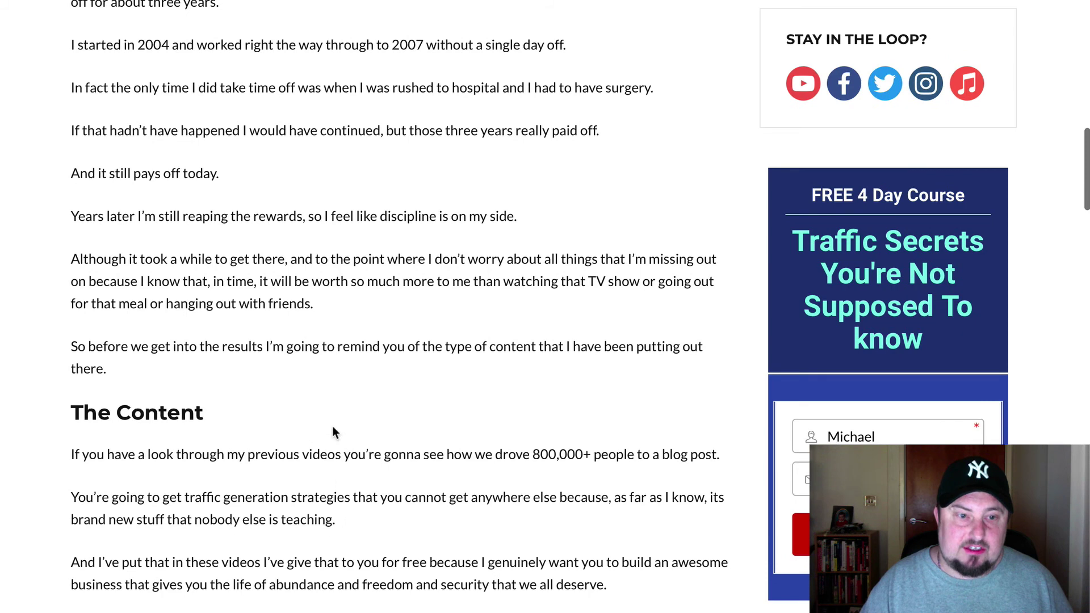
scroll(333, 430, down, 3)
scroll(418, 506, down, 4)
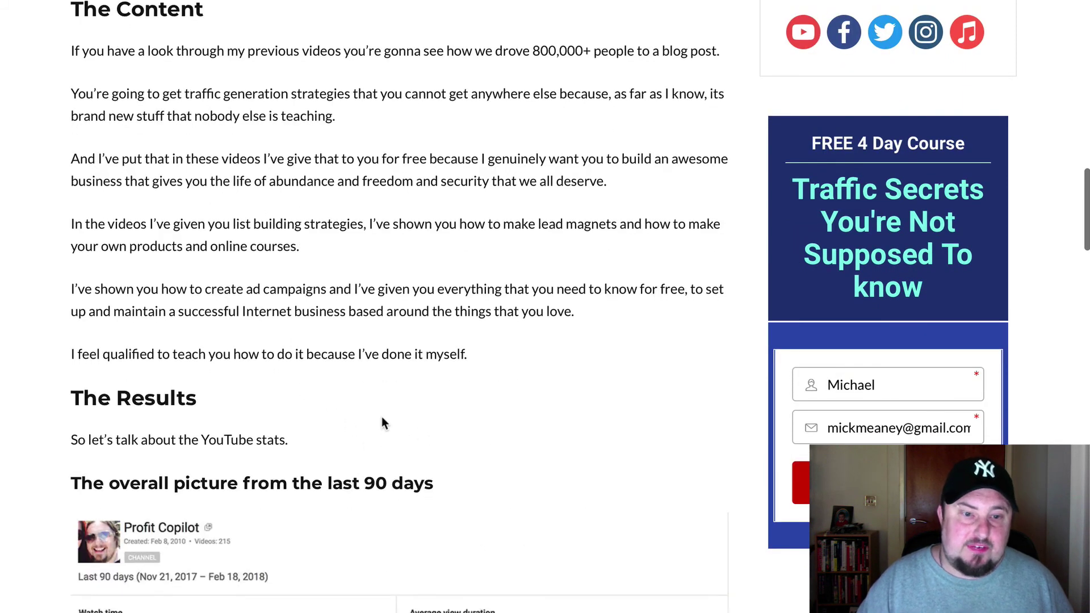
- Examine the subheading "The overall picture from the last 90 days" and highlight "90 days" in it
scroll(381, 416, down, 2)
scroll(369, 465, down, 2)
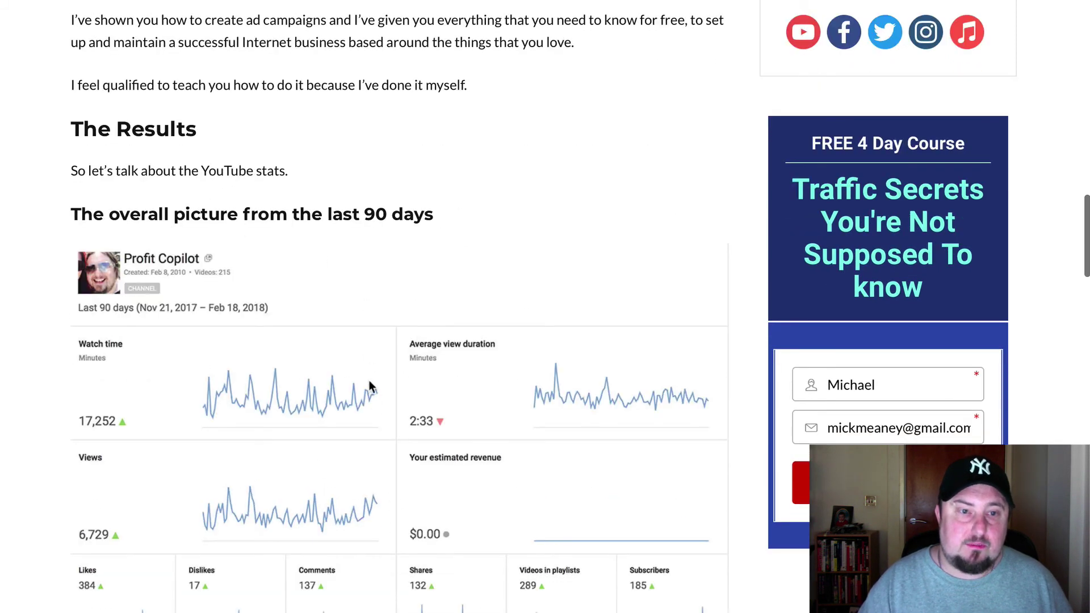
scroll(370, 386, down, 2)
drag(365, 61, 434, 61)
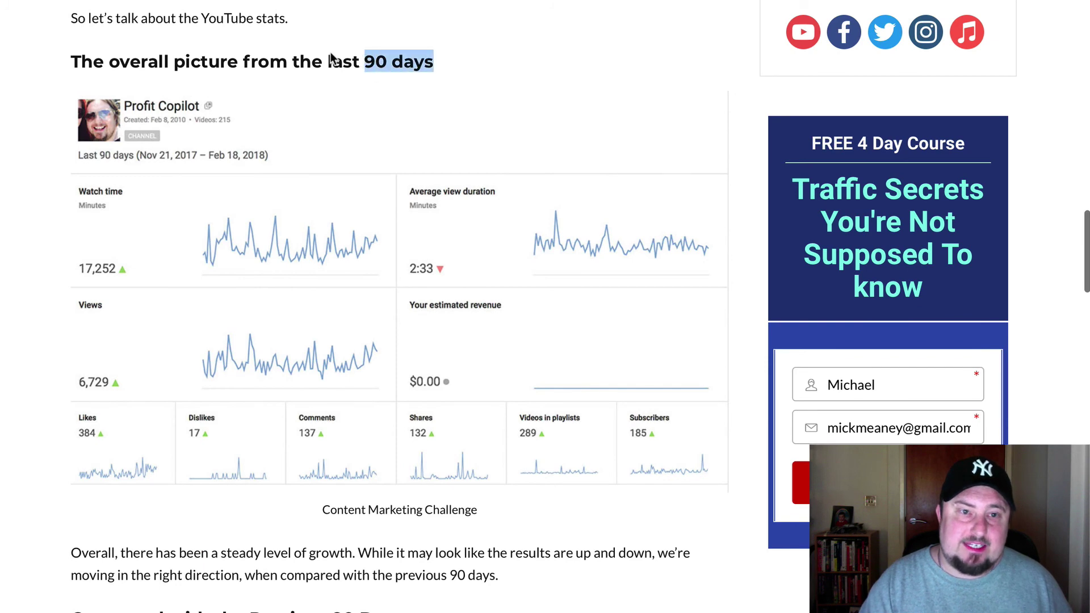
click(334, 60)
- Examine the first statistics image and highlight its caption, "Content Marketing Challenge"
scroll(336, 170, down, 2)
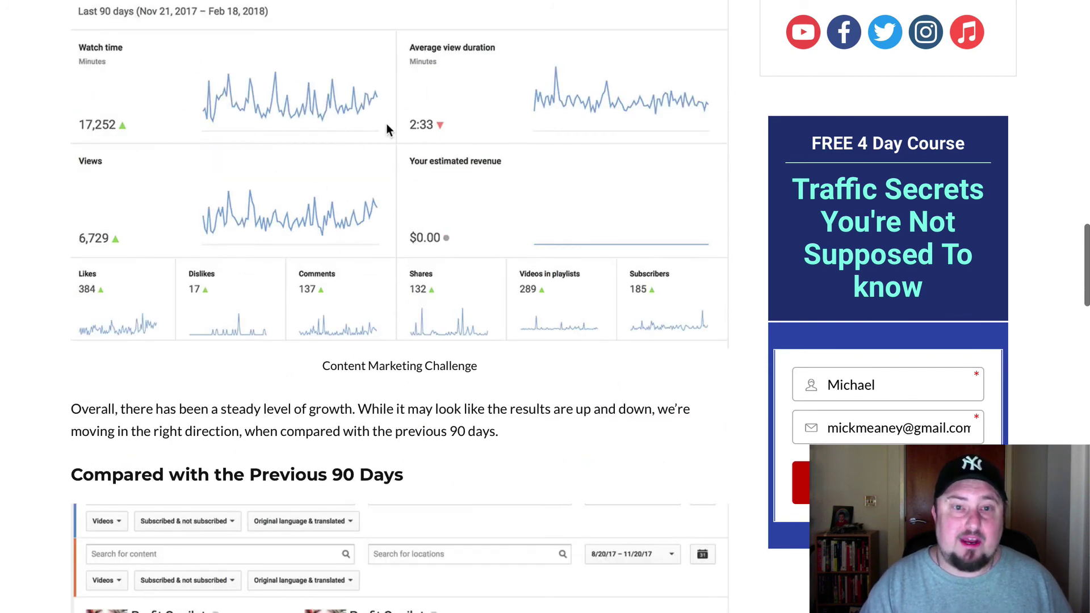
scroll(349, 170, up, 2)
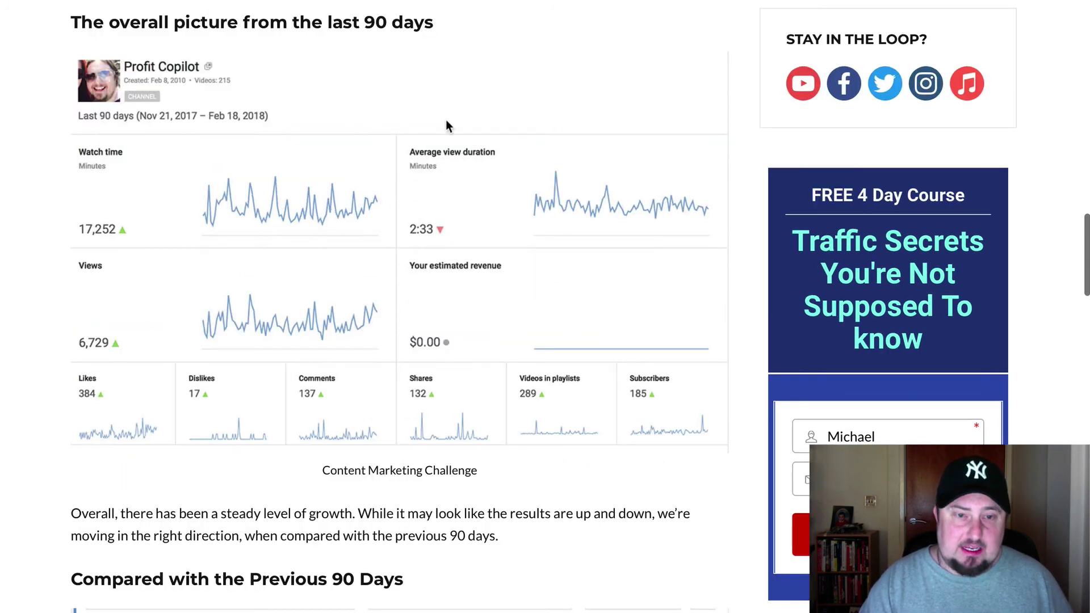
scroll(432, 426, down, 4)
scroll(374, 489, up, 4)
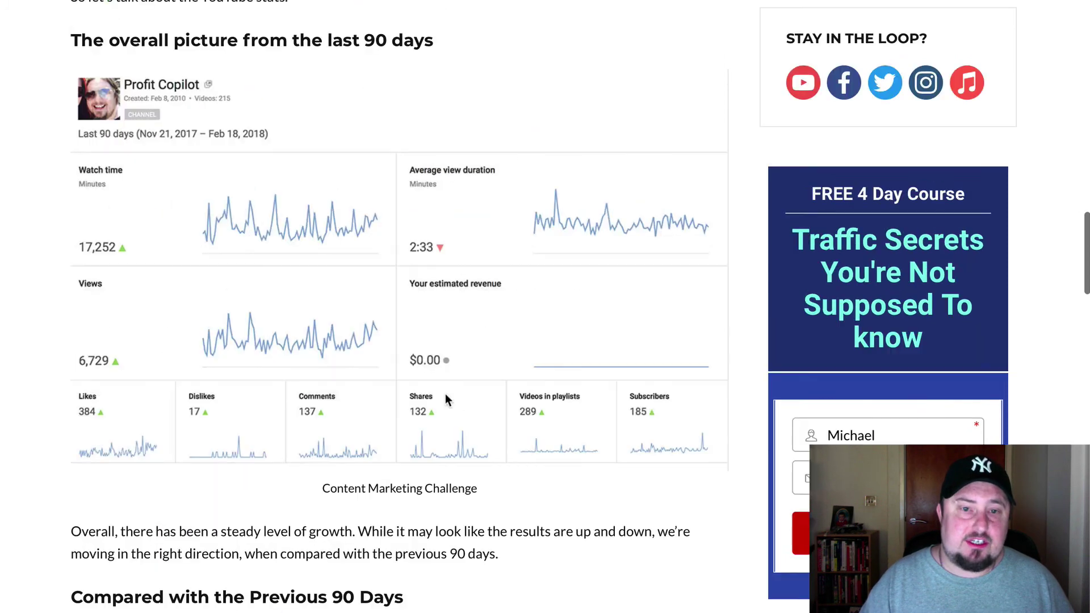
drag(322, 489, 497, 491)
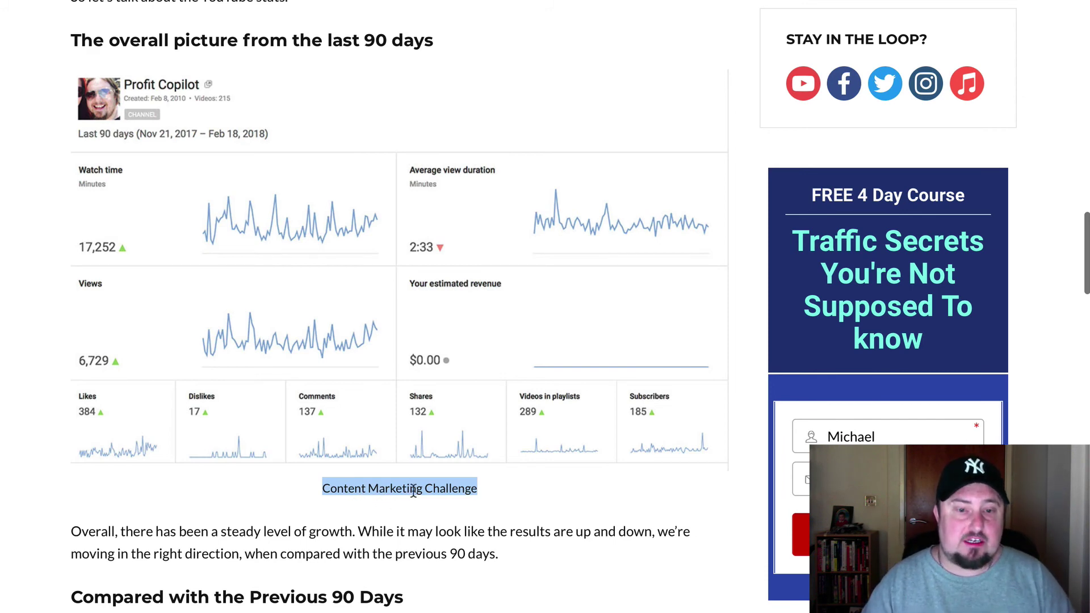
click(432, 531)
- Examine the "Compared with the Previous 90 Days" and "Growth of Likes" sections, highlighting the "90 day period" wording in the likes text
scroll(451, 358, down, 1)
scroll(452, 358, down, 10)
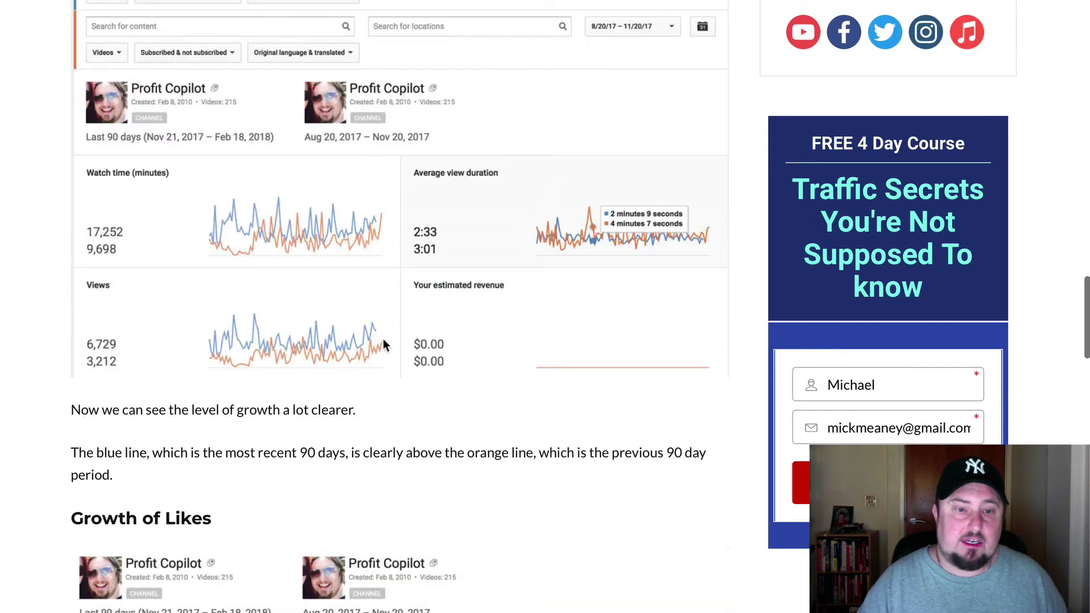
scroll(464, 229, up, 3)
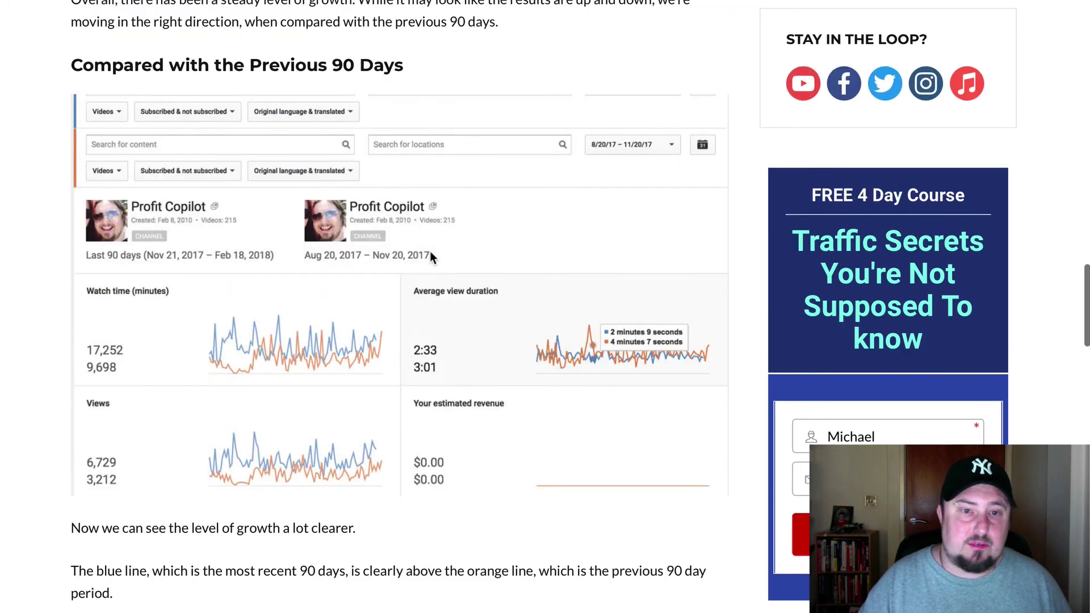
scroll(452, 426, down, 10)
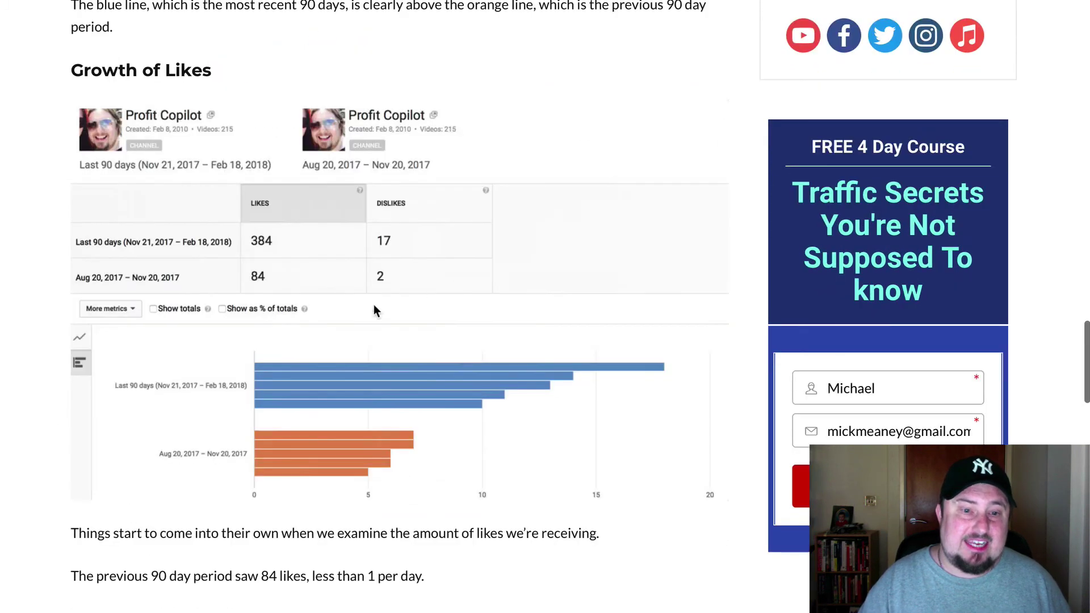
scroll(436, 377, down, 6)
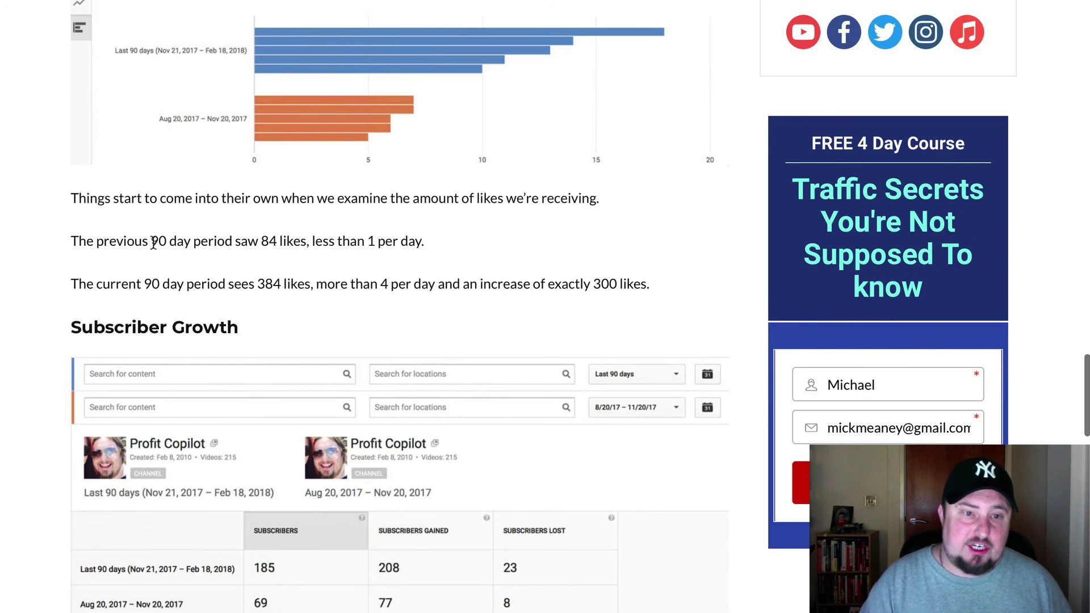
drag(150, 241, 225, 242)
drag(144, 284, 211, 284)
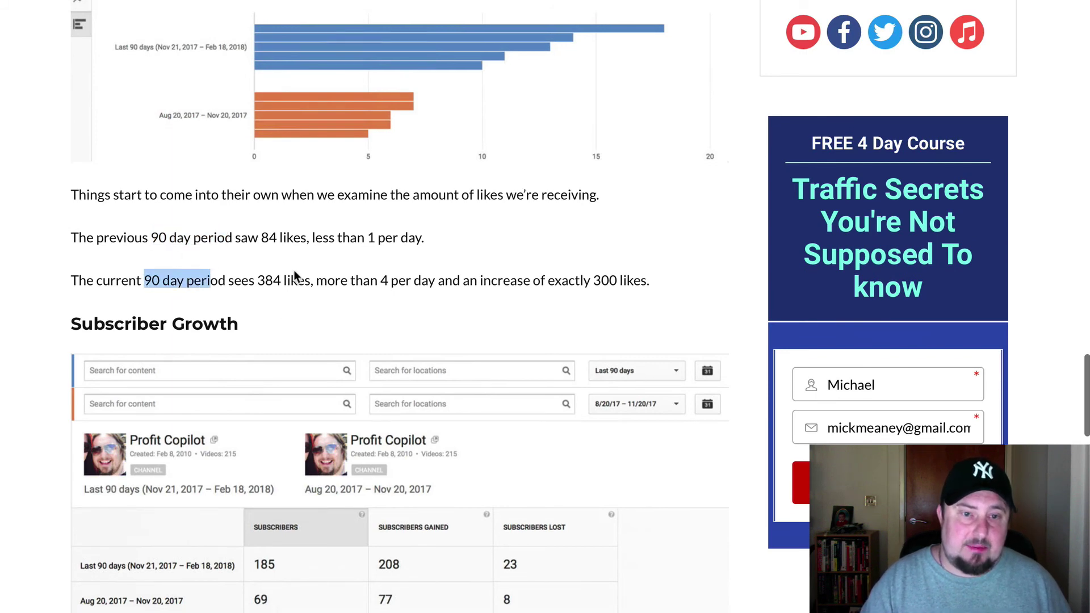
- Review the rest of the post and highlight the keyphrase in the last subheading, "Should you do a 90 Day Content Marketing Challenge?"
scroll(297, 324, down, 3)
scroll(297, 324, down, 8)
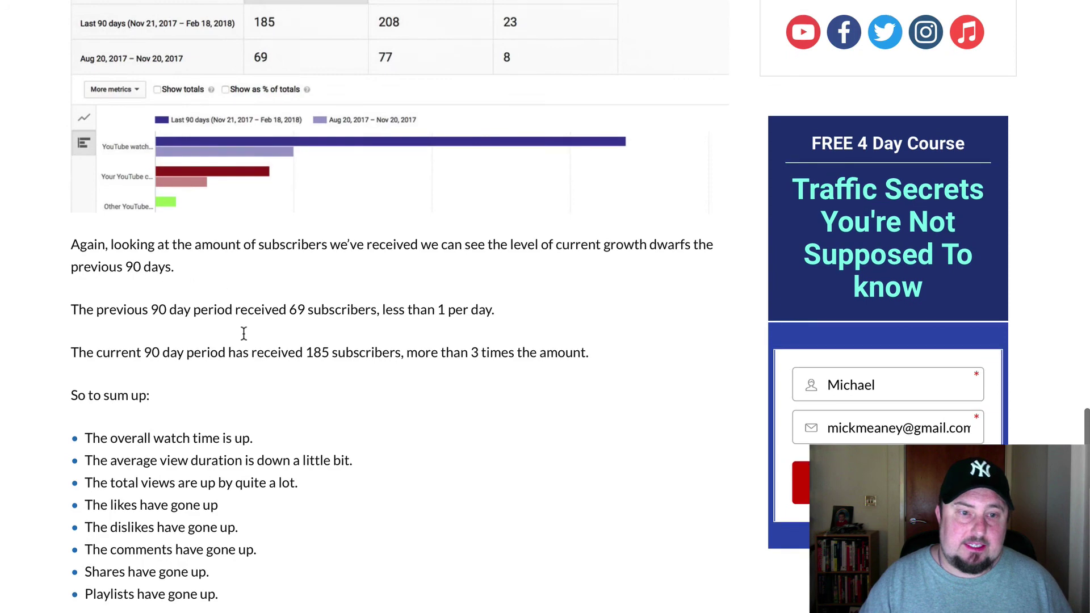
scroll(265, 281, down, 9)
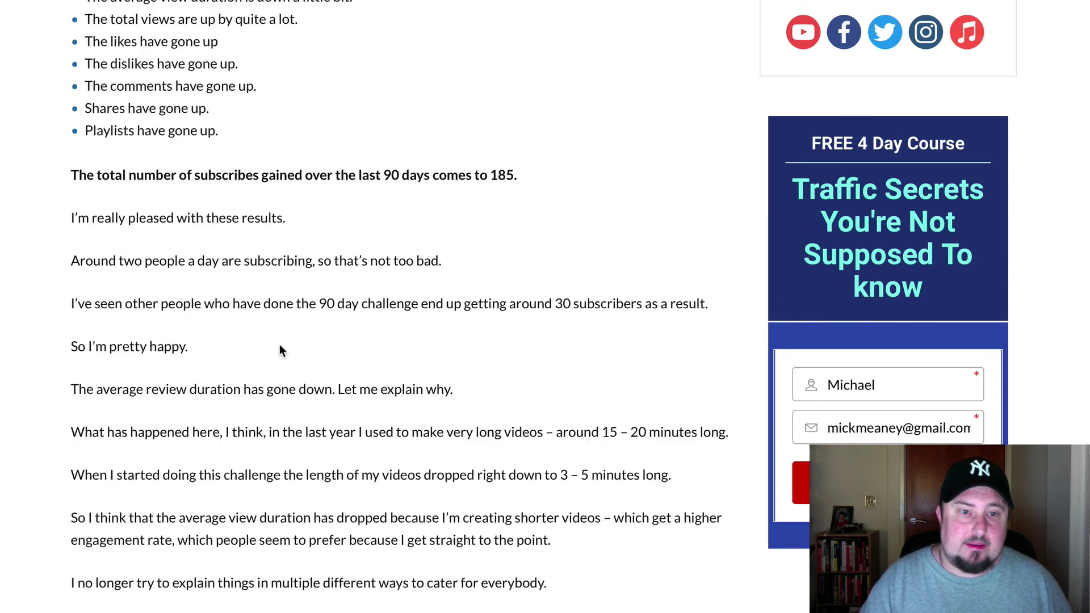
scroll(278, 427, down, 9)
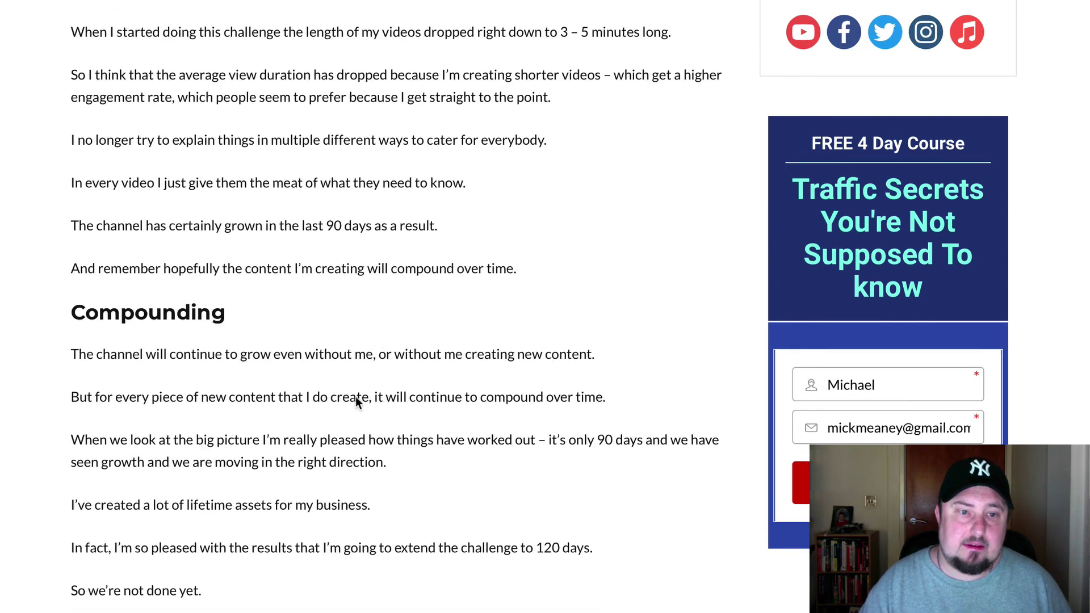
scroll(375, 447, down, 9)
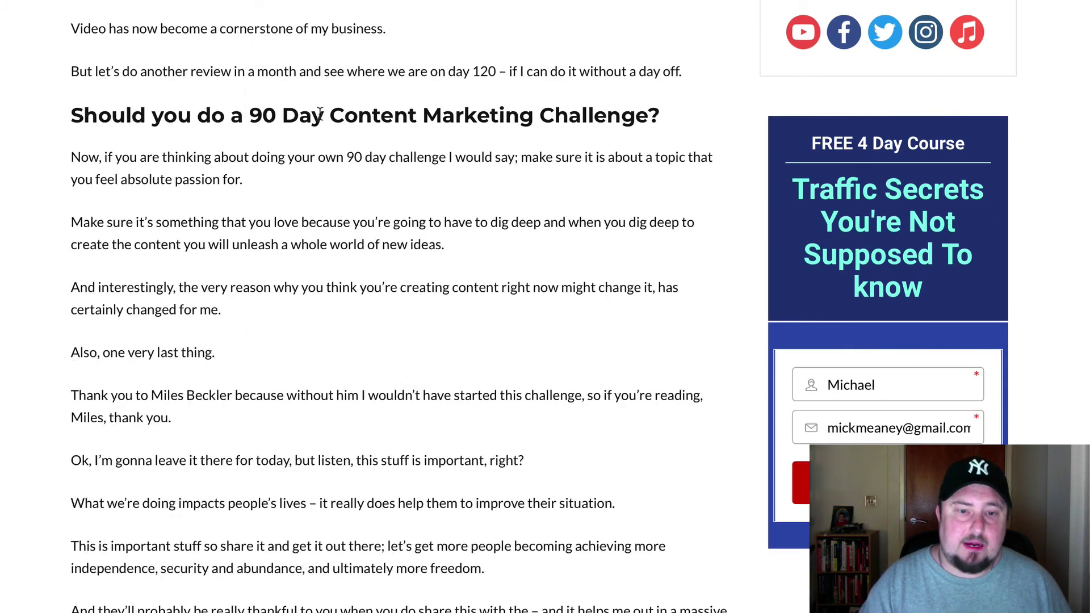
drag(244, 115, 647, 115)
click(598, 138)
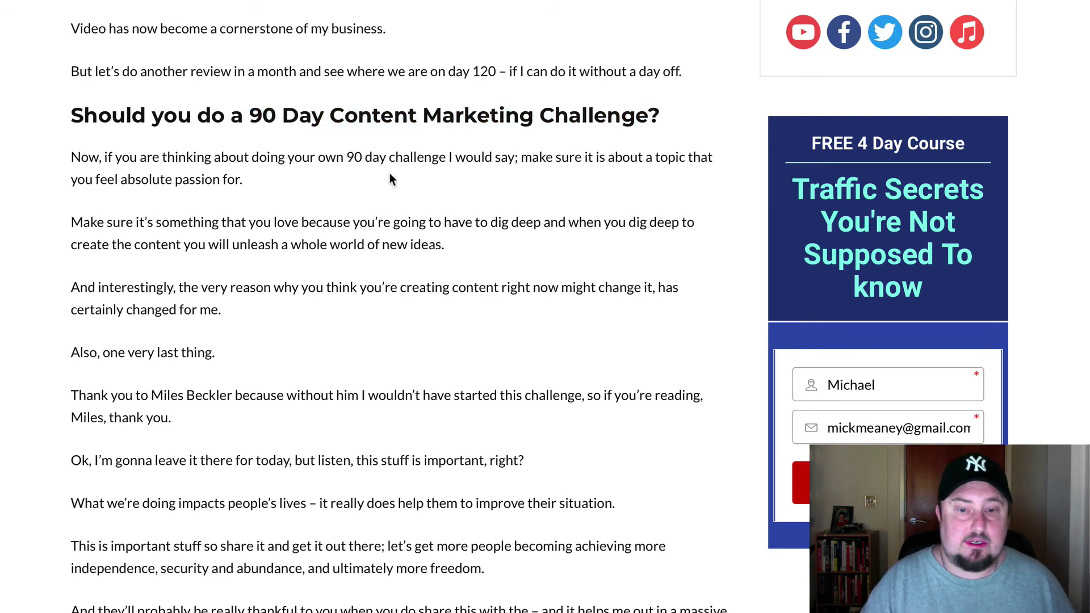
- Go back from the closing section to the published post's title and video
scroll(389, 179, up, 1)
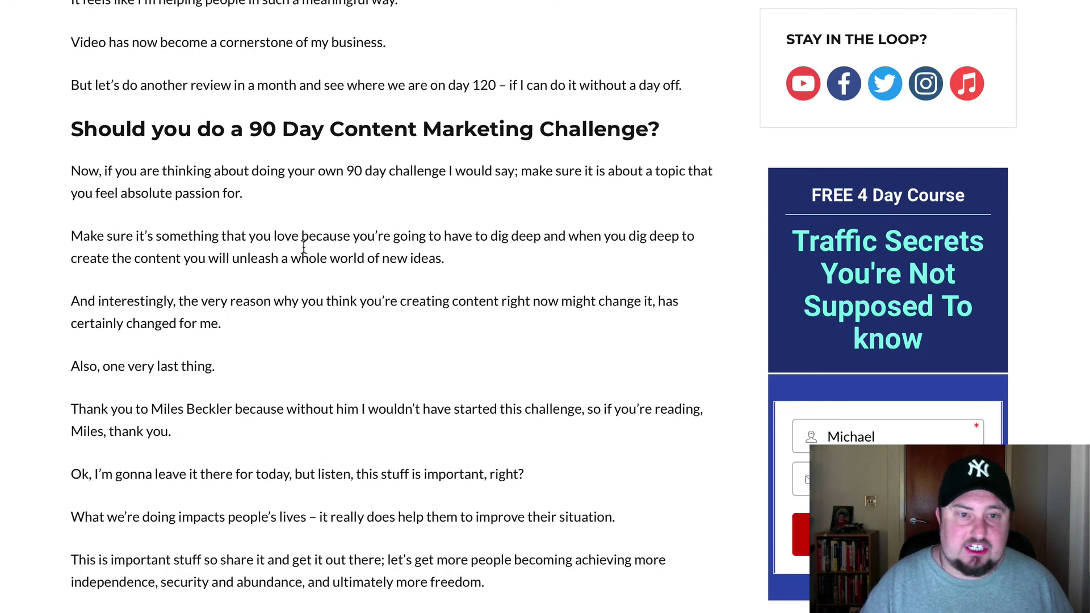
scroll(372, 172, up, 1)
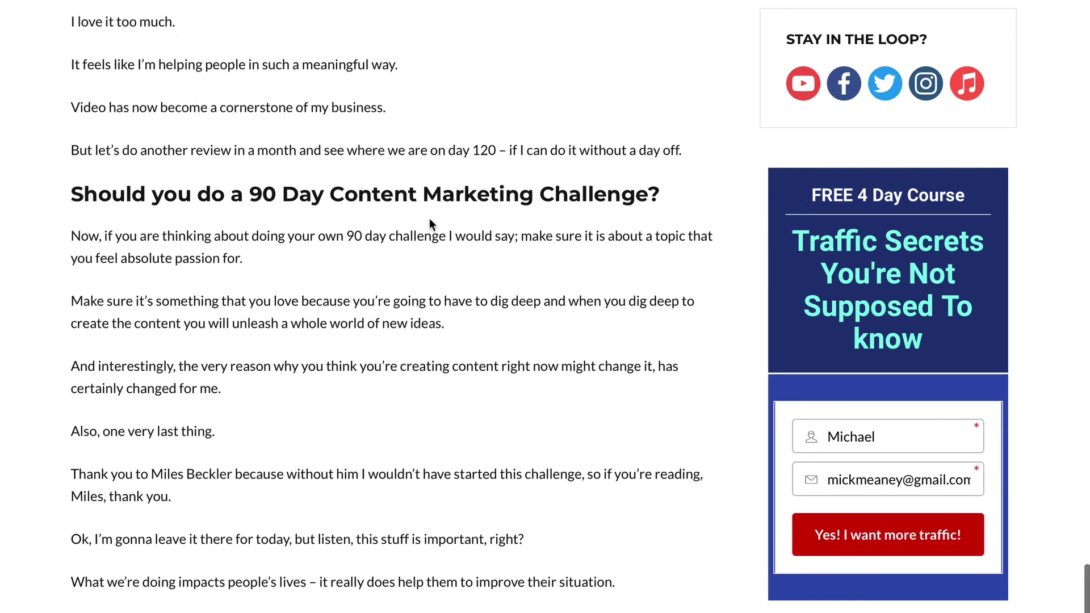
scroll(429, 223, up, 20)
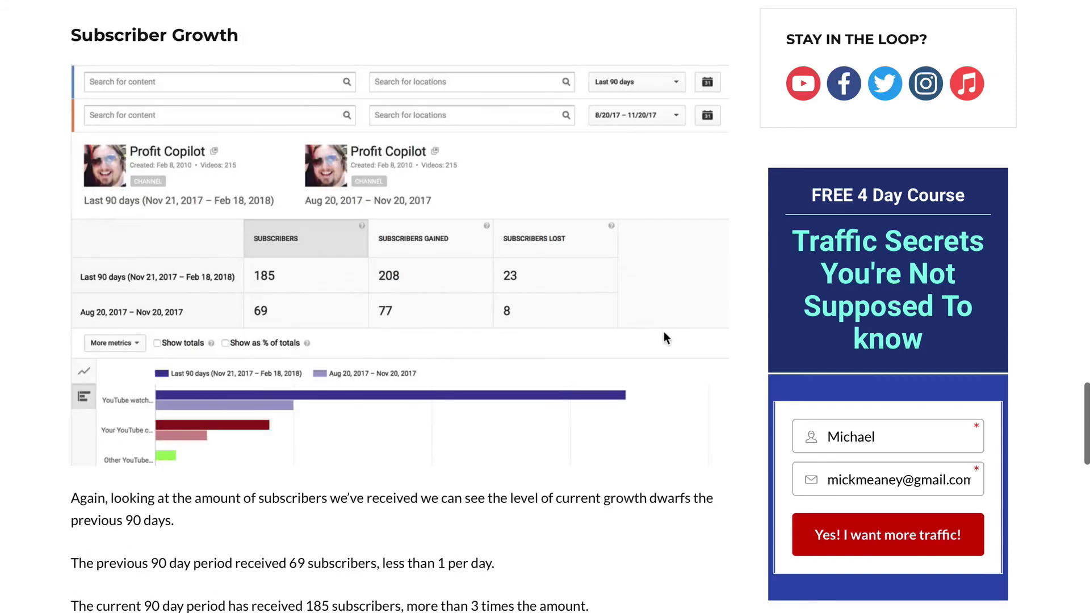
drag(1082, 414, 1082, 28)
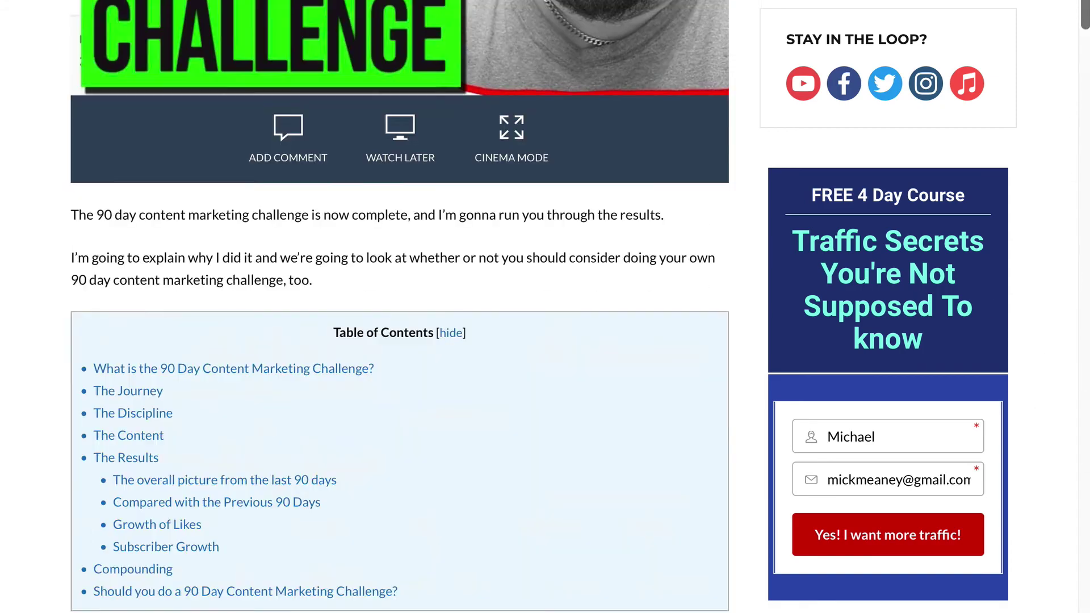
scroll(559, 95, up, 6)
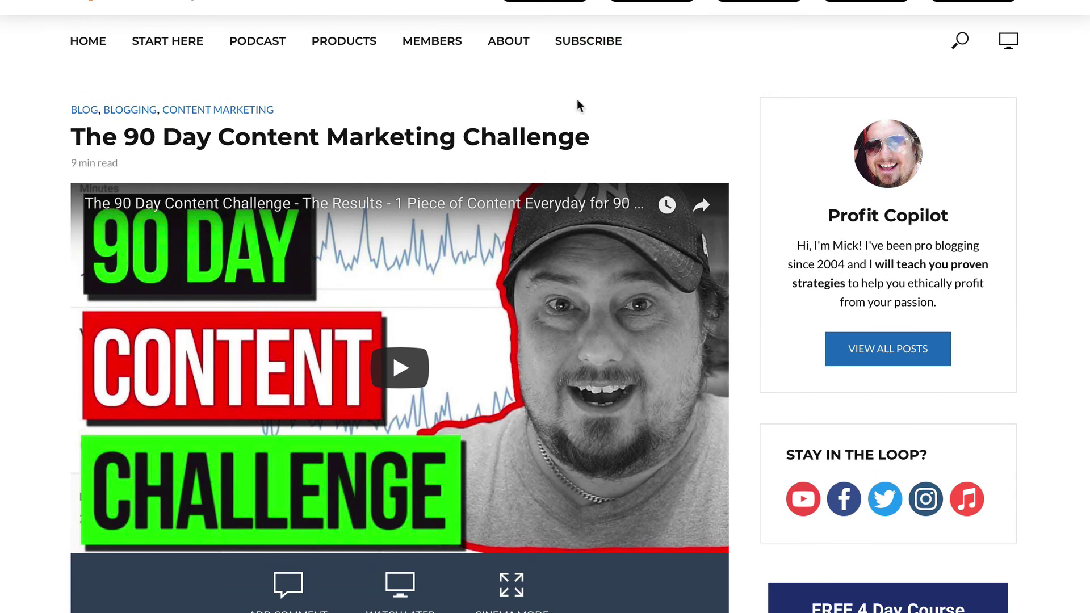
- Switch to the WordPress editor for this post and open its featured image's attachment details
key(ctrl+Tab)
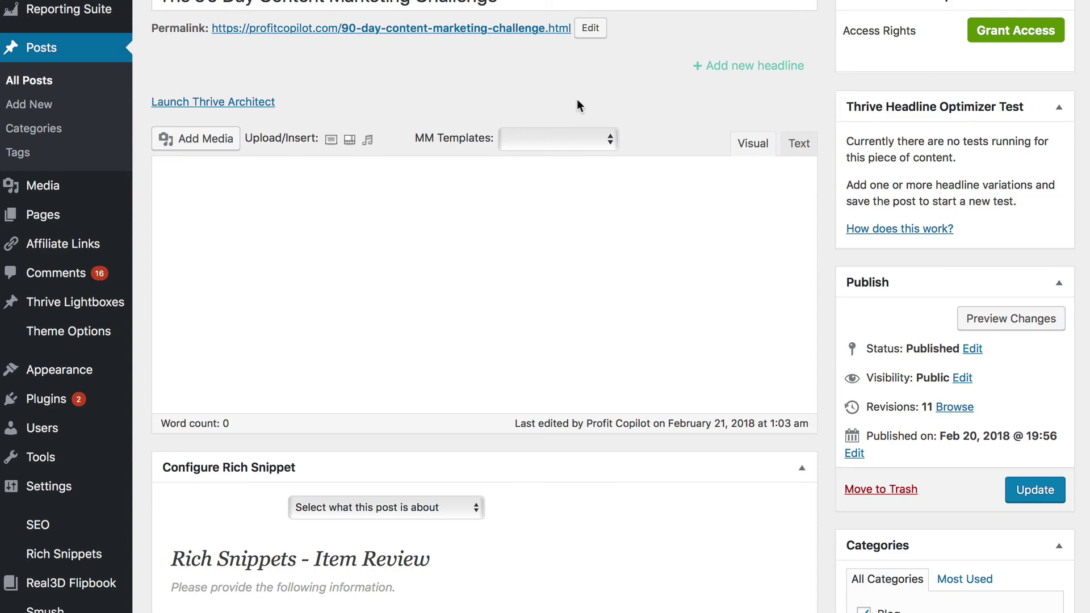
scroll(794, 546, down, 3)
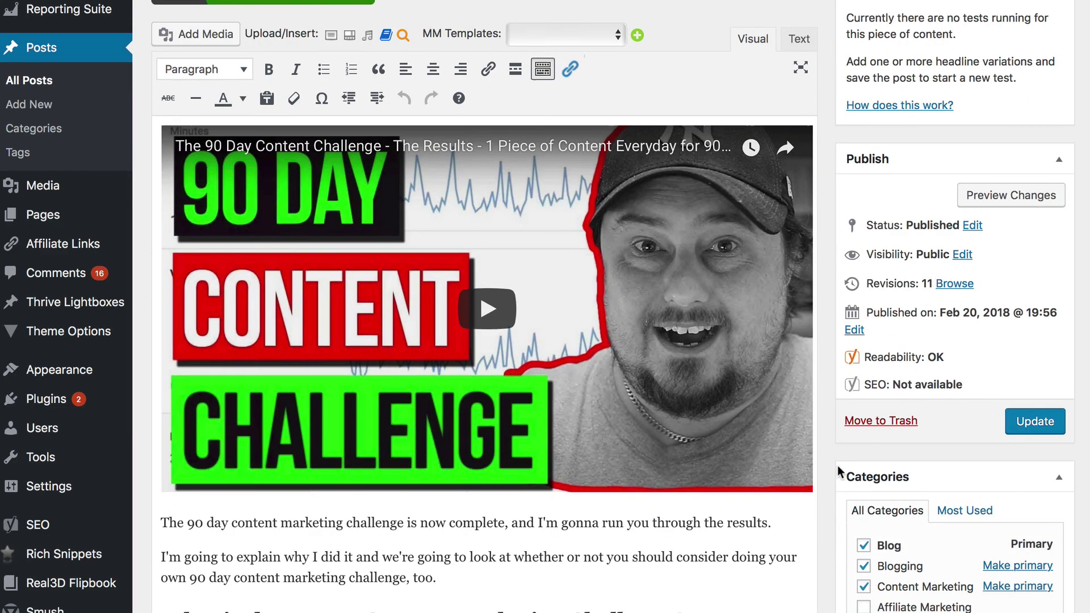
scroll(839, 471, down, 10)
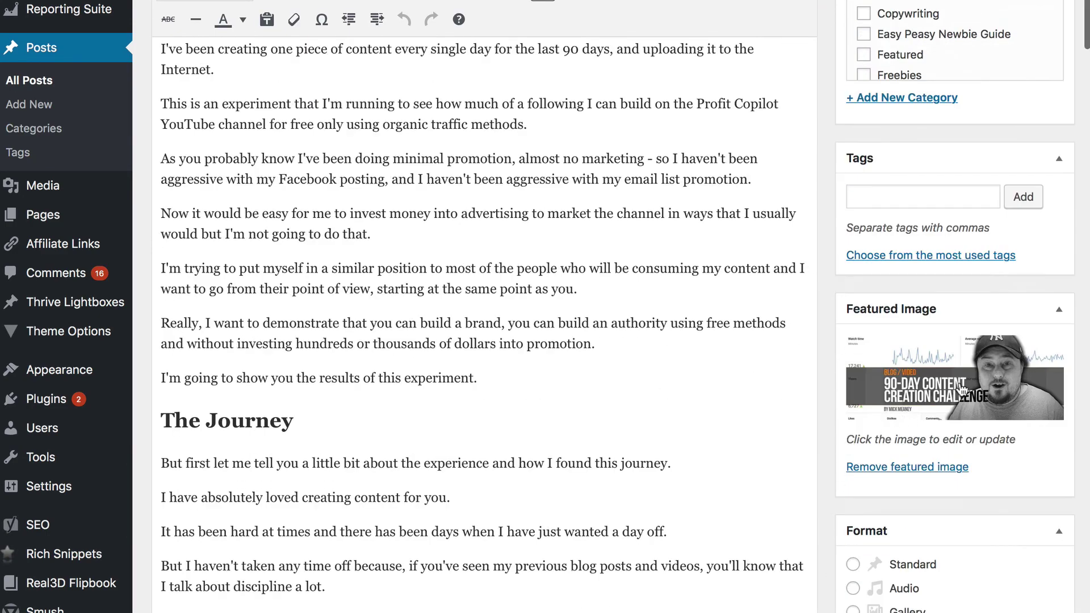
click(958, 393)
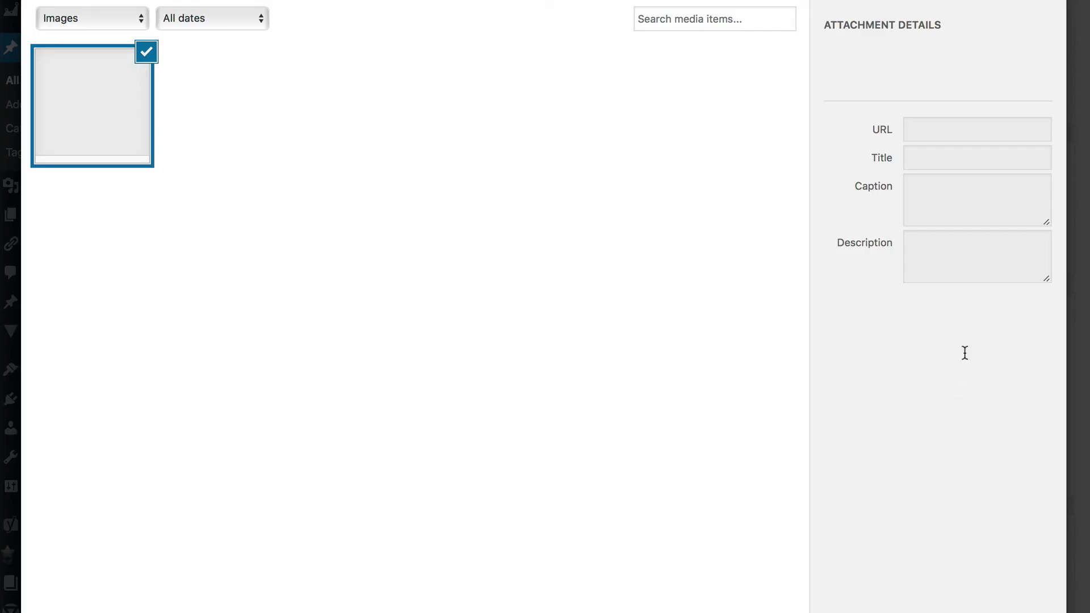
- Examine the featured image's caption, alt text, description and title for the keyphrase, highlighting the alt text and description
click(910, 276)
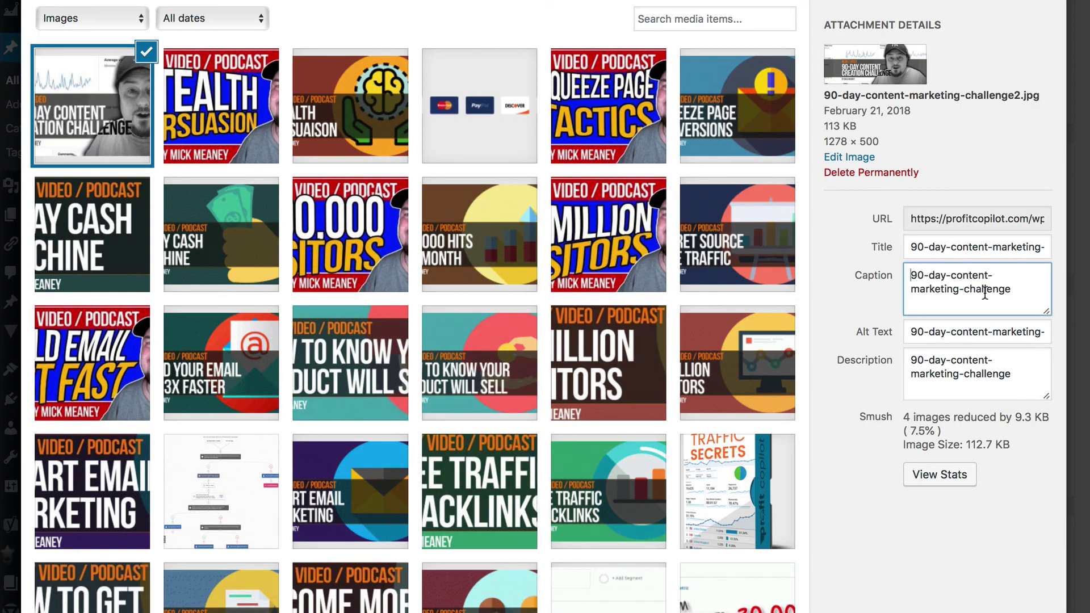
drag(911, 332, 995, 331)
click(1020, 330)
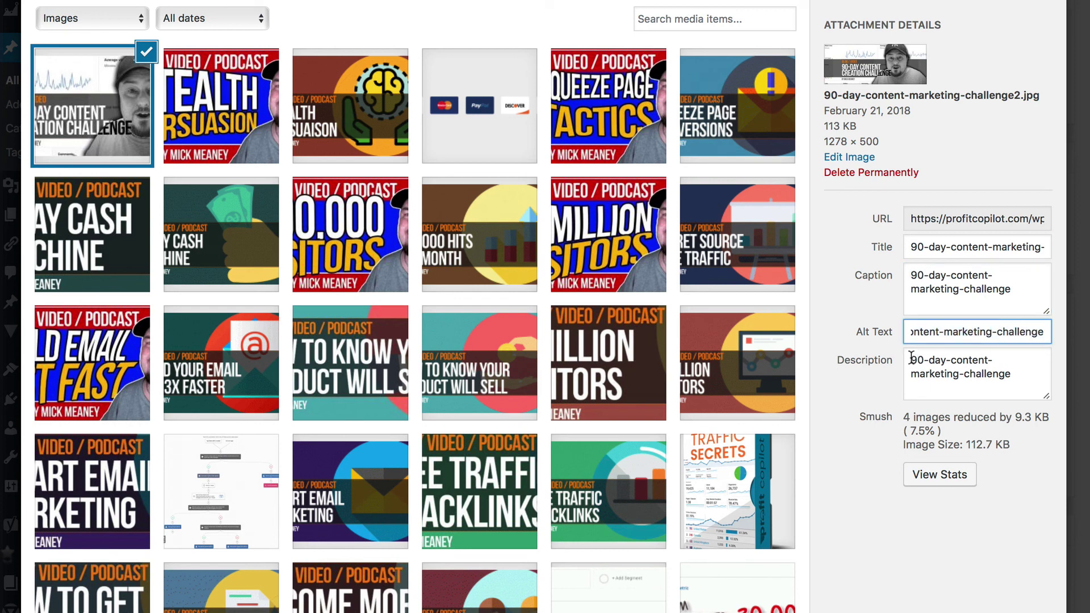
drag(911, 358, 1012, 375)
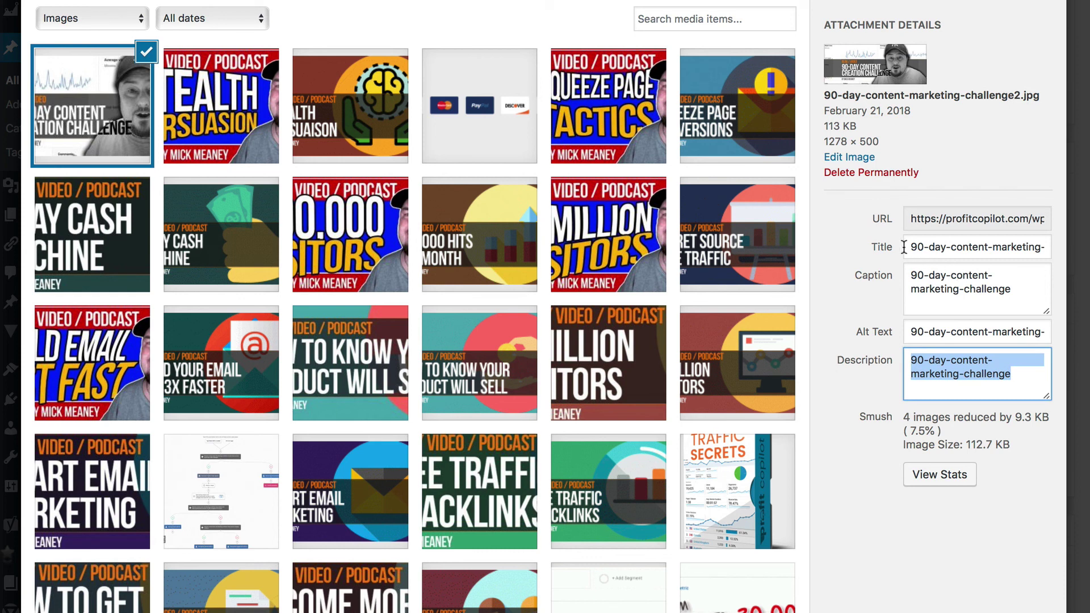
mouse_move(906, 247)
mouse_down()
mouse_move(952, 247)
mouse_move(911, 247)
mouse_up()
- Select the featured image's URL to examine the keyphrase in its file name, and return to the post editor
click(922, 219)
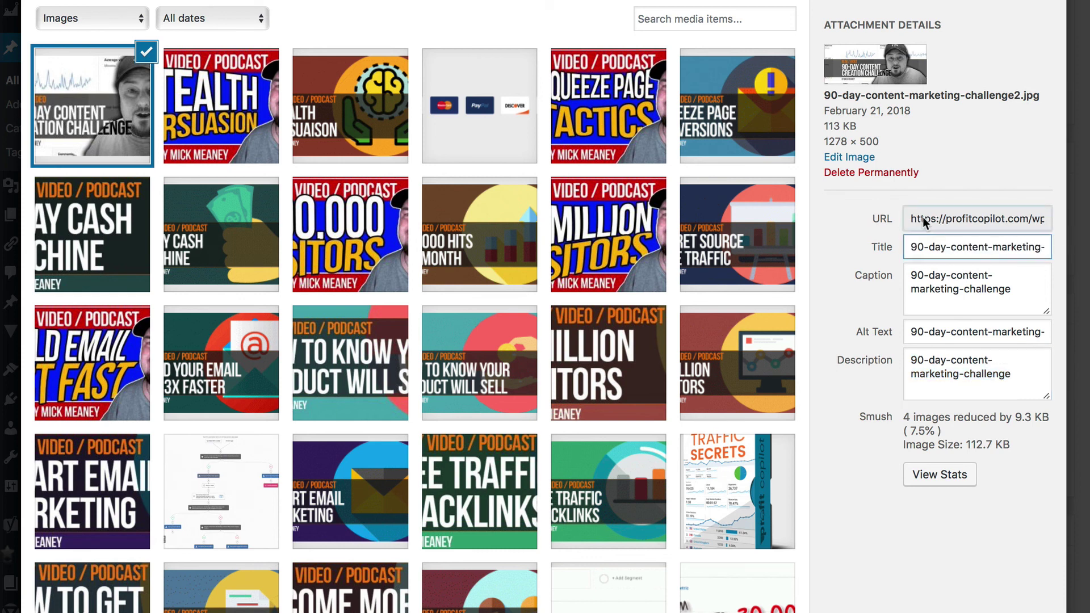
key(super+a)
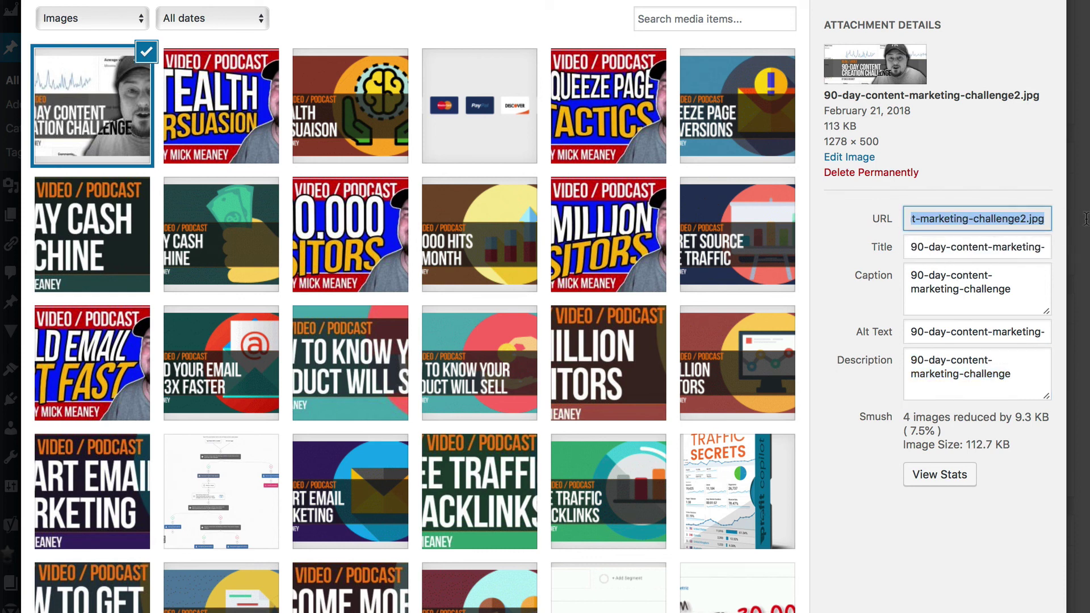
drag(1086, 218, 992, 220)
triple_click(996, 219)
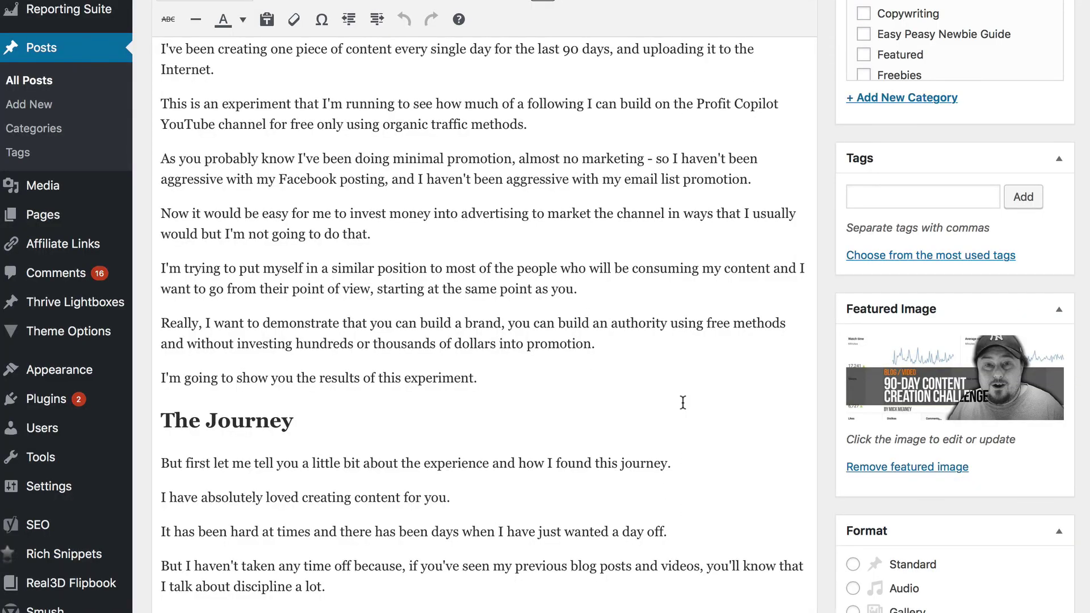
scroll(681, 401, down, 6)
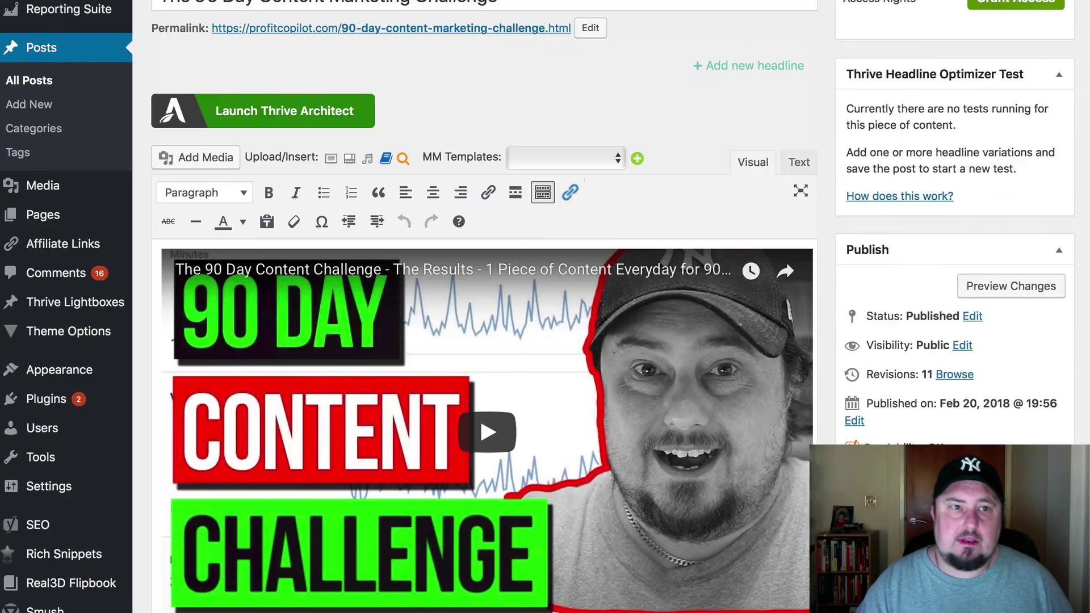